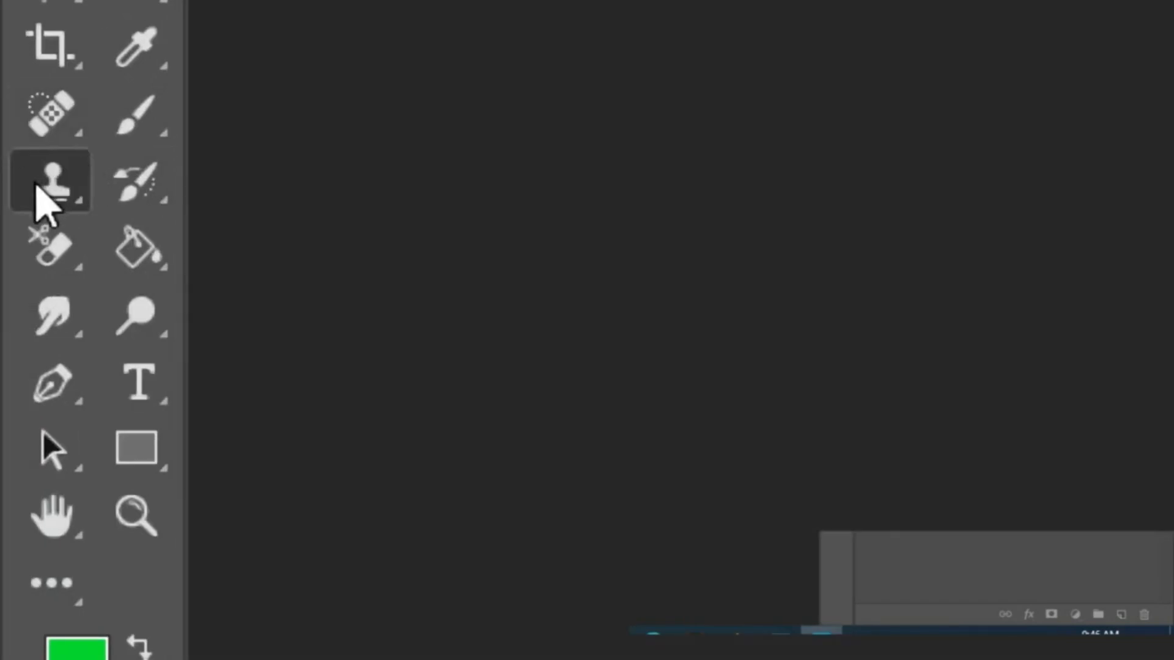
# Show the tools grouped with the Clone Stamp Tool.
pyautogui.rightClick(21, 183)
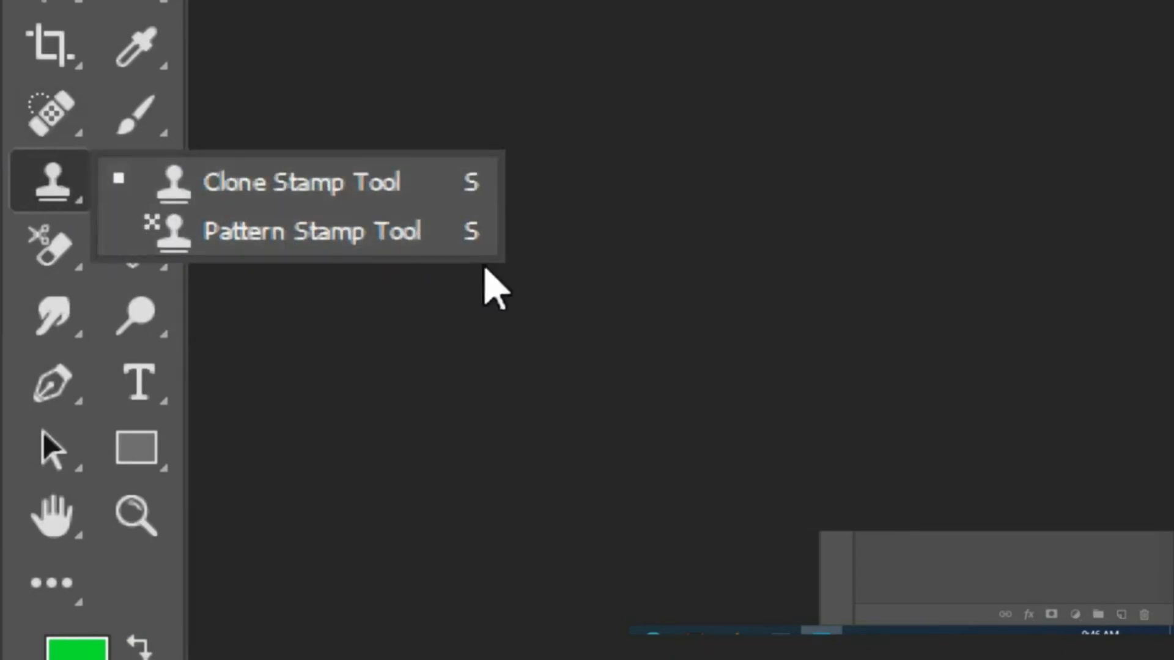
pyautogui.click(486, 269)
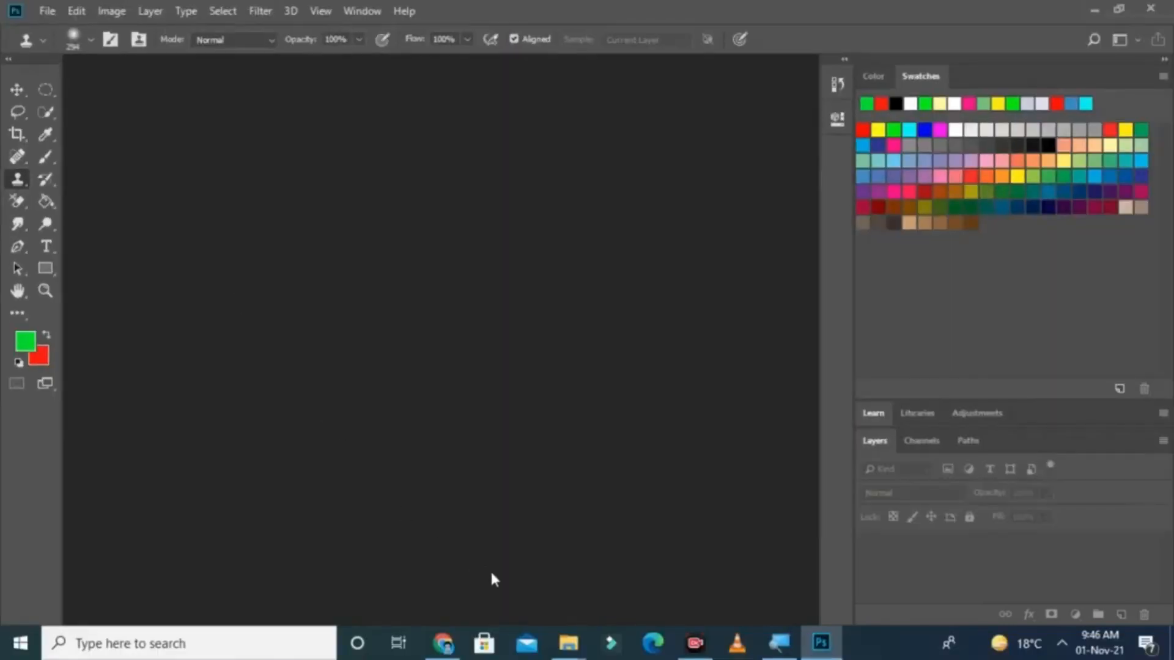
# Open IMG_20210714_070755 and IMG_20210714_070758 from the clone tools folder in Photoshop.
pyautogui.moveTo(569, 643)
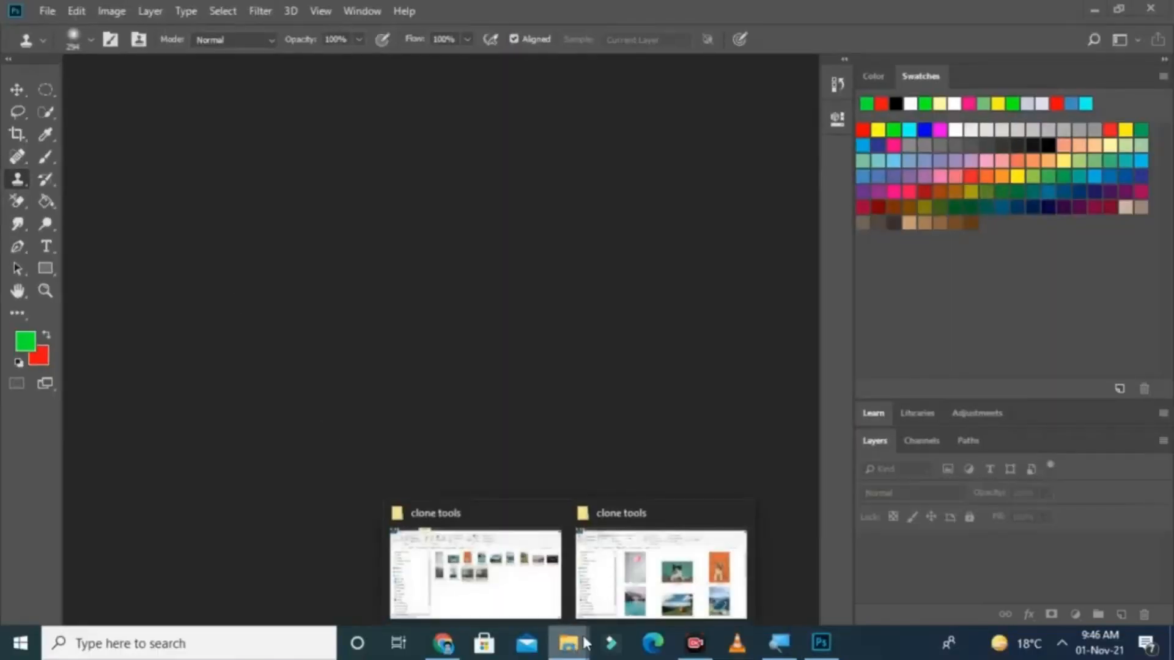
pyautogui.click(660, 572)
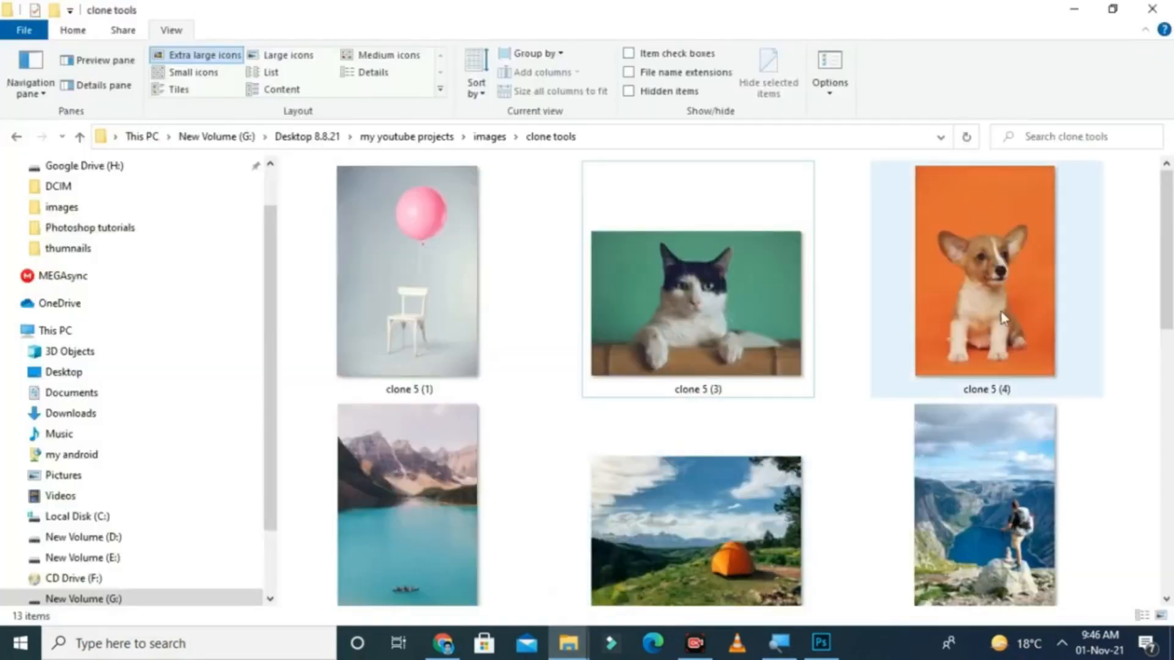
pyautogui.scroll(-6, 1023, 306)
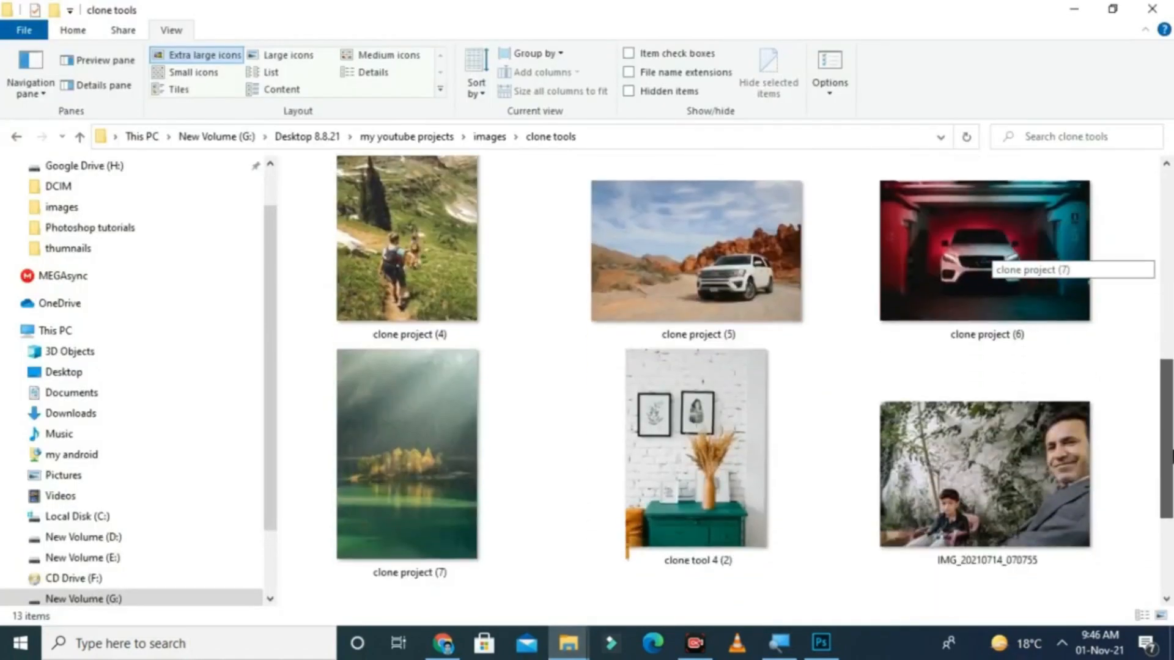
pyautogui.scroll(-3, 990, 264)
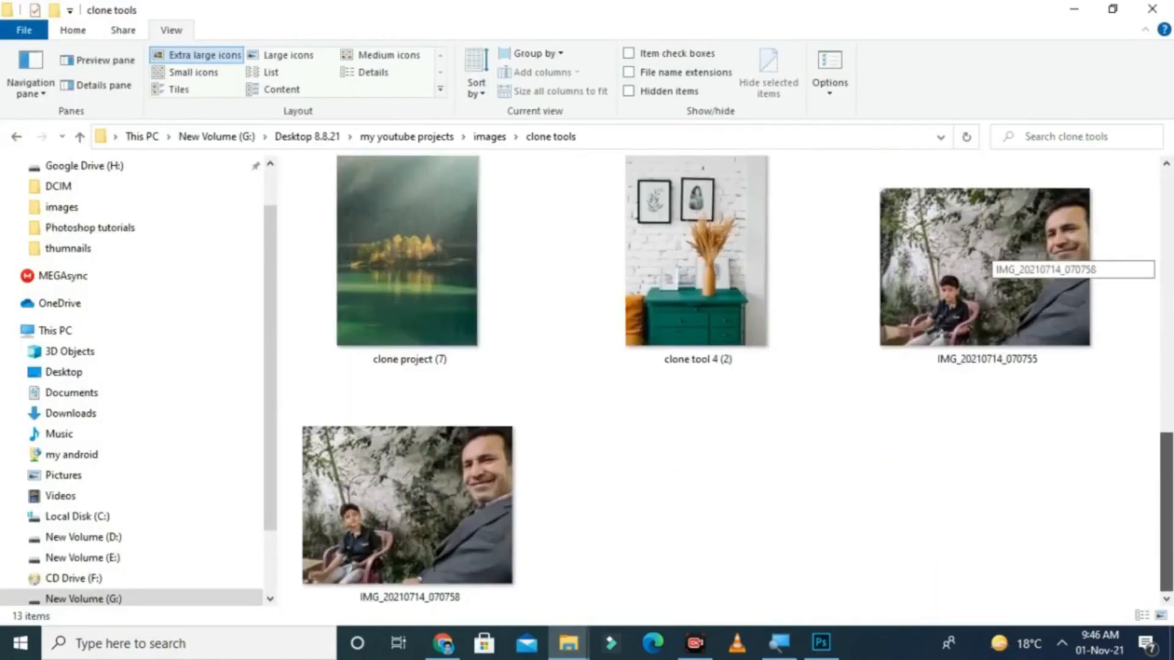
pyautogui.click(380, 494)
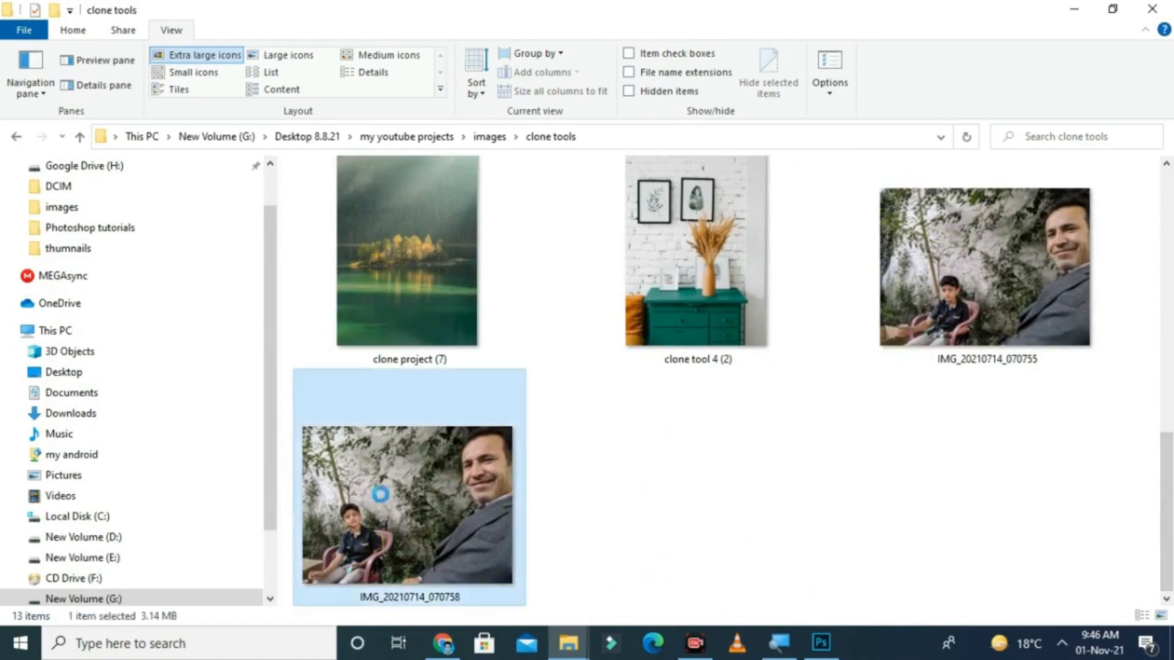
pyautogui.click(980, 272)
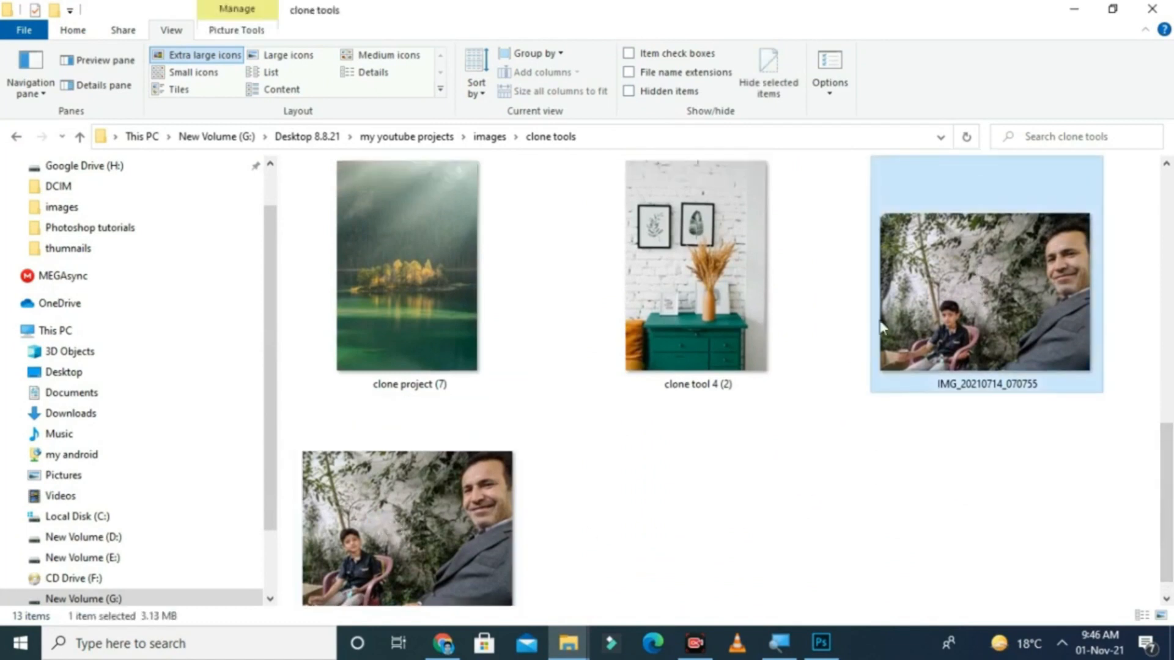
pyautogui.press('alt')
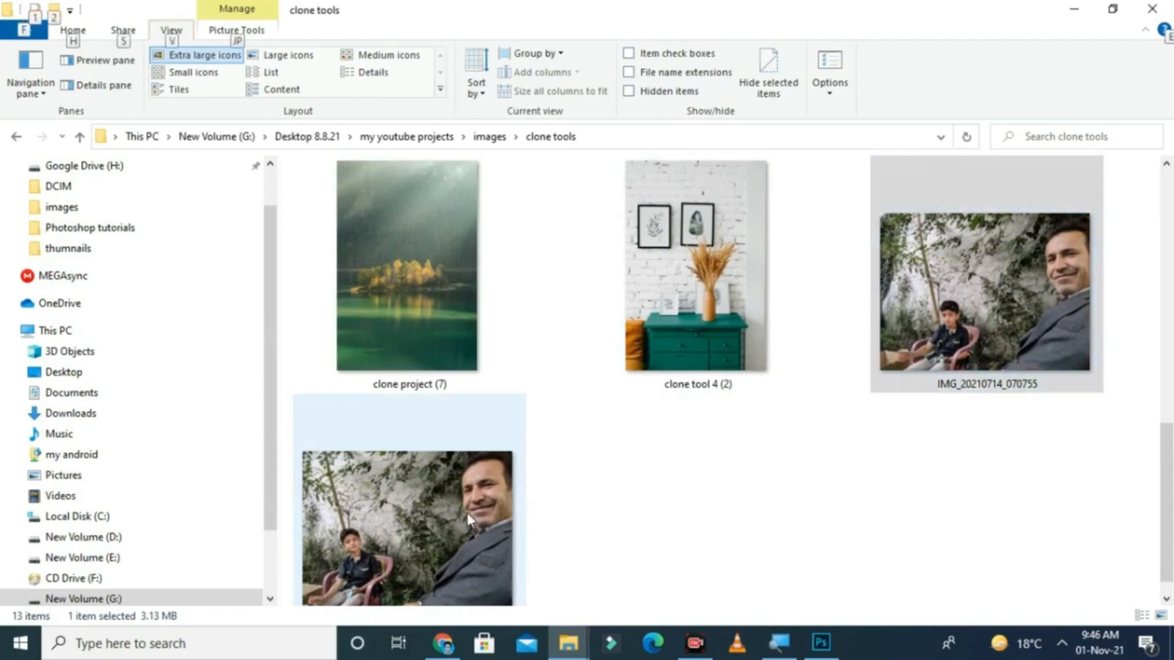
pyautogui.keyDown('ctrl'); pyautogui.click(429, 515); pyautogui.keyUp('ctrl')
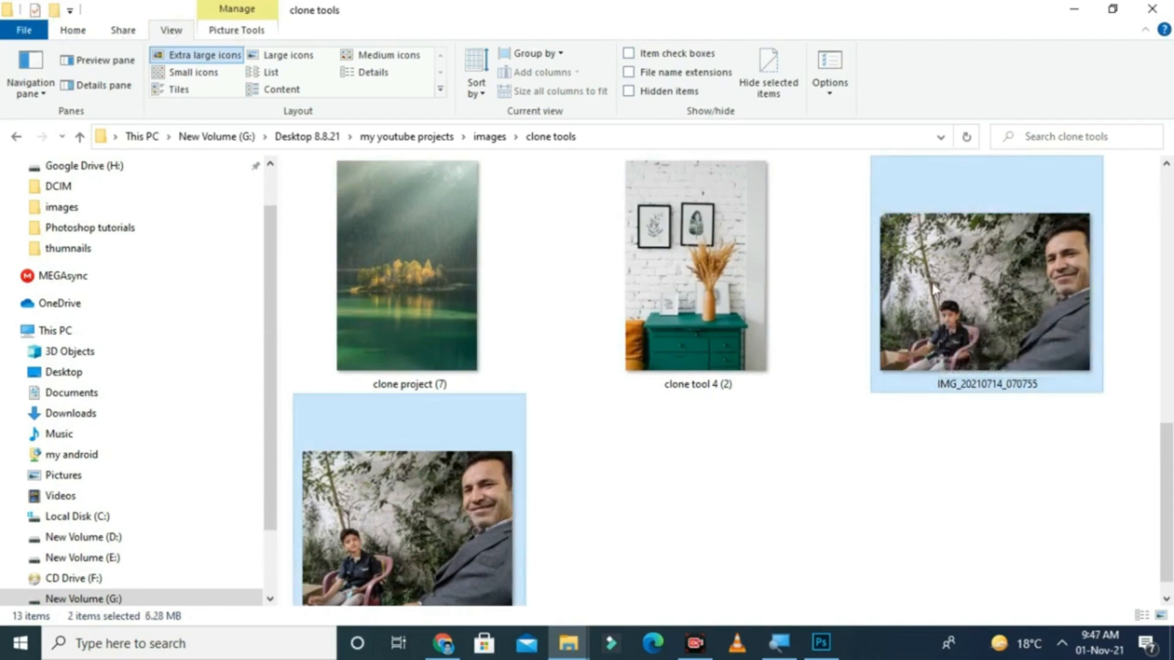
pyautogui.moveTo(934, 290); pyautogui.dragTo(501, 327)
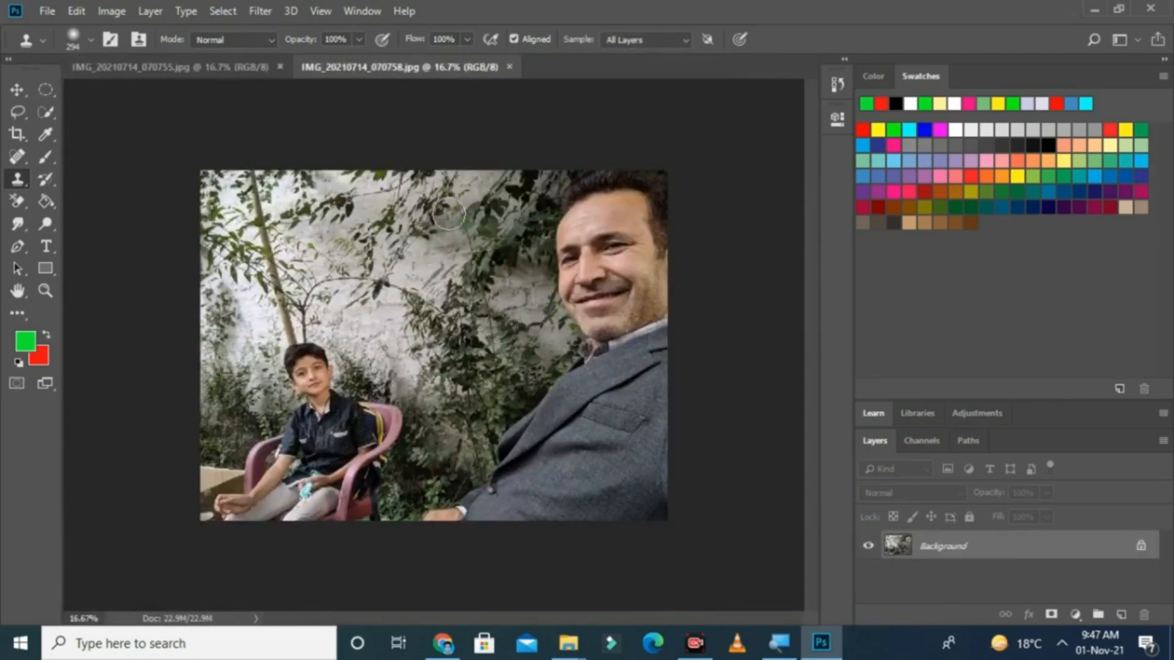
# Compare the man's face and the boy's pose between the two open photos.
pyautogui.click(185, 68)
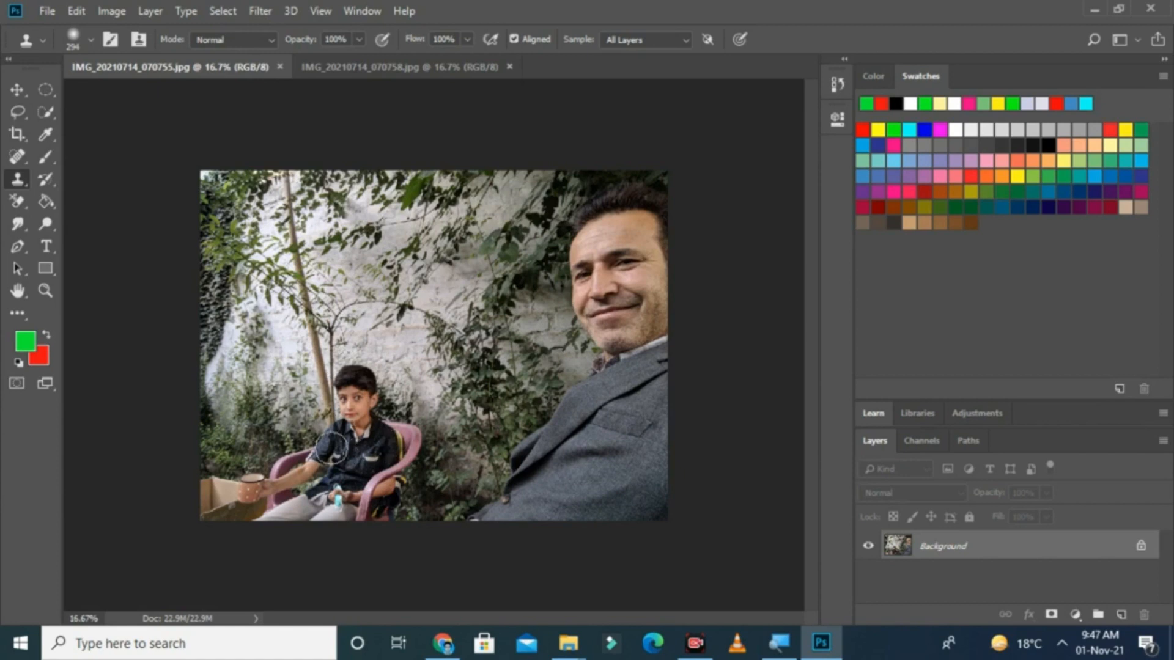
pyautogui.click(389, 69)
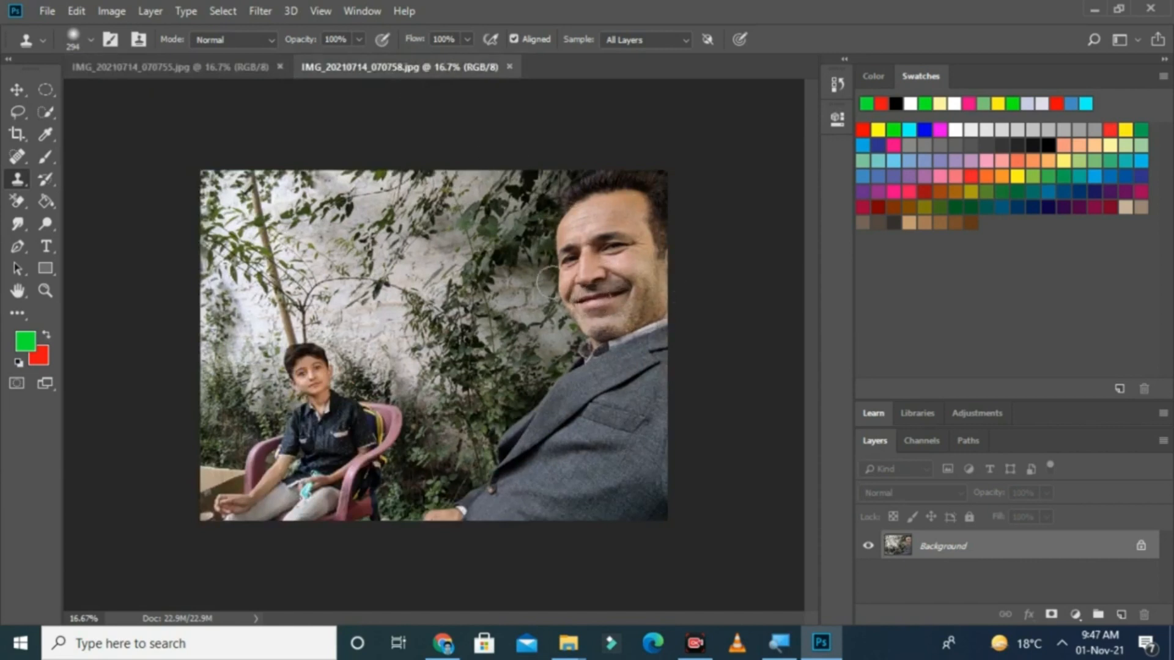
pyautogui.click(195, 69)
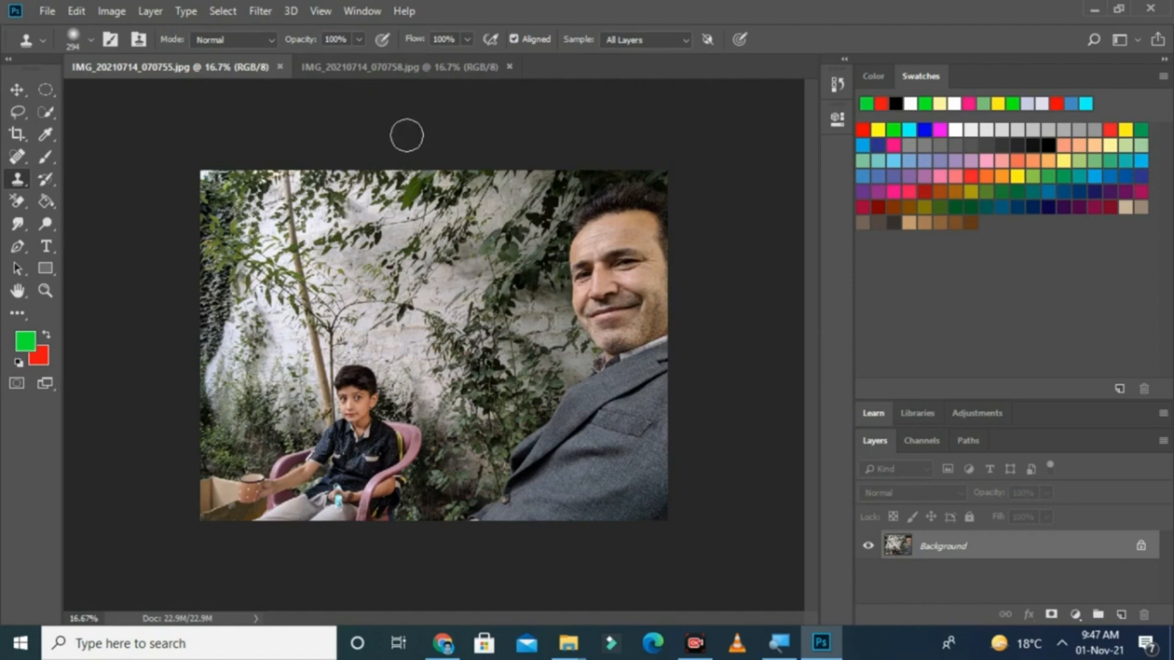
pyautogui.click(370, 72)
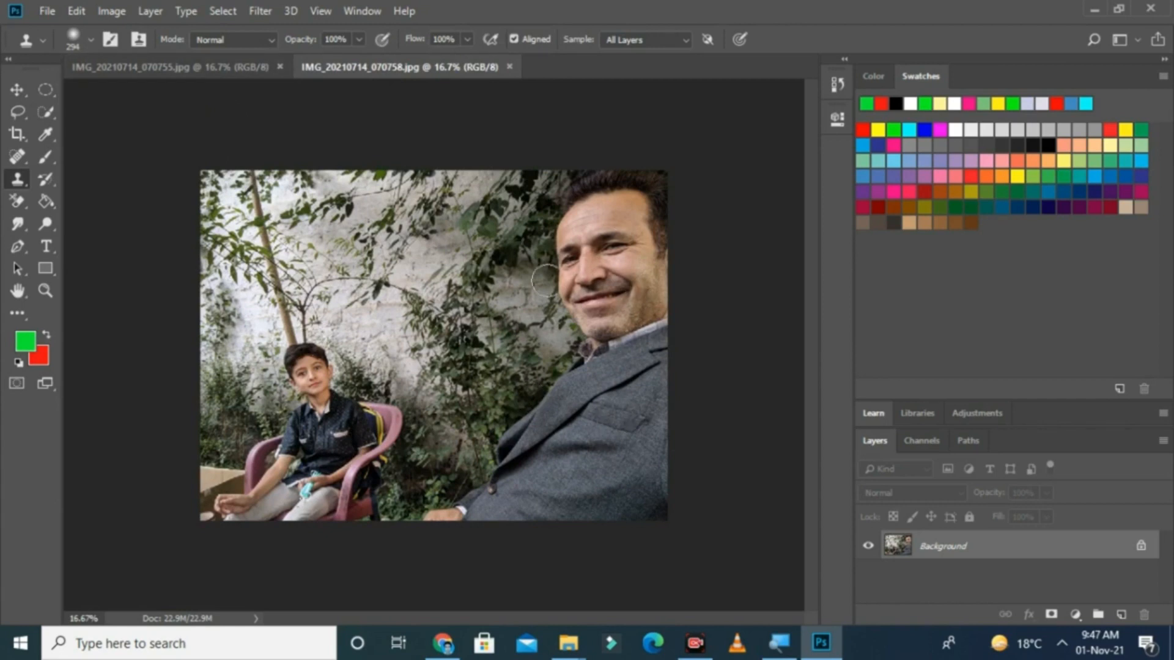
pyautogui.click(210, 65)
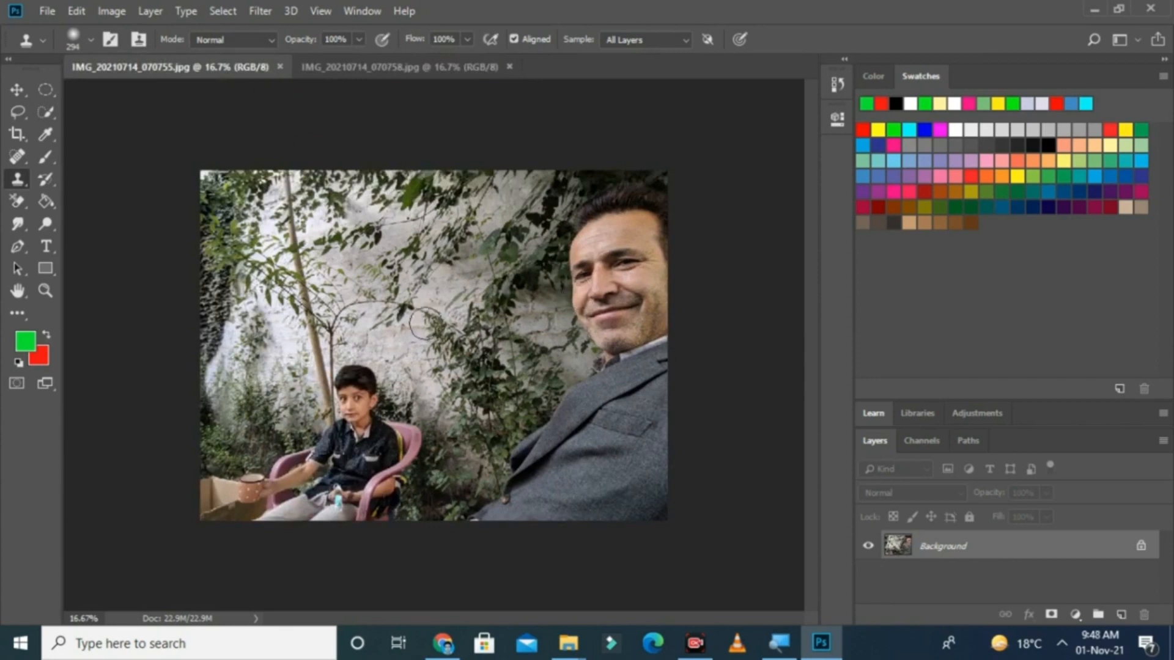
# Enlarge both photos to 33.3% and bring the man's face into view in each.
pyautogui.hotkey('ctrl', '+')
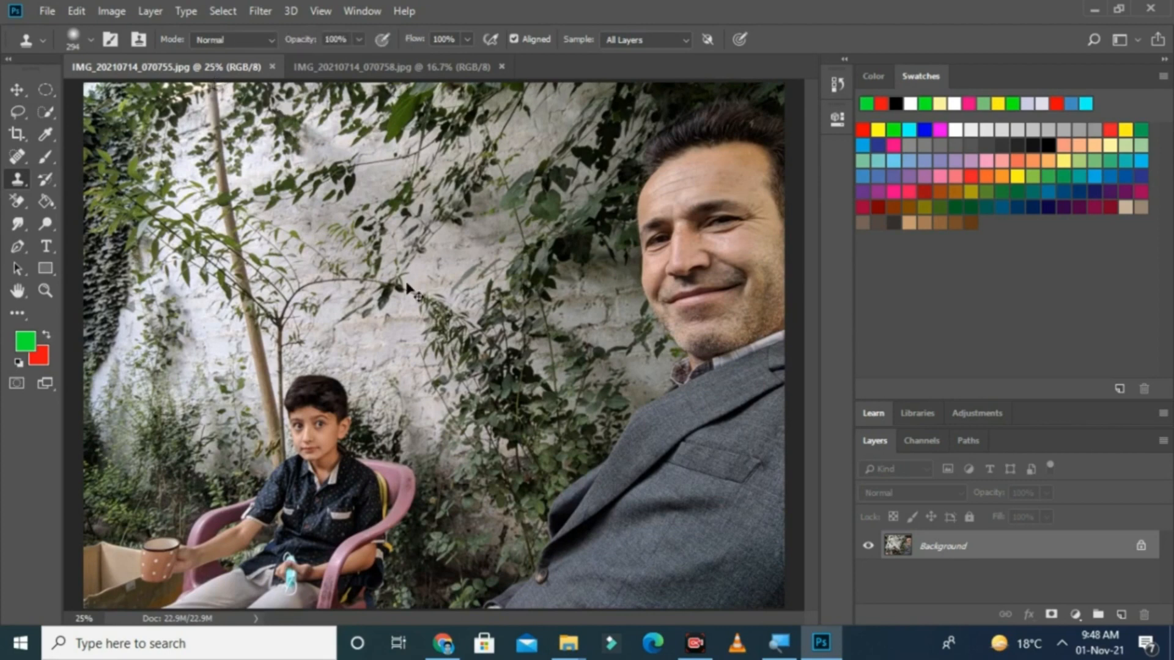
pyautogui.hotkey('ctrl', '+')
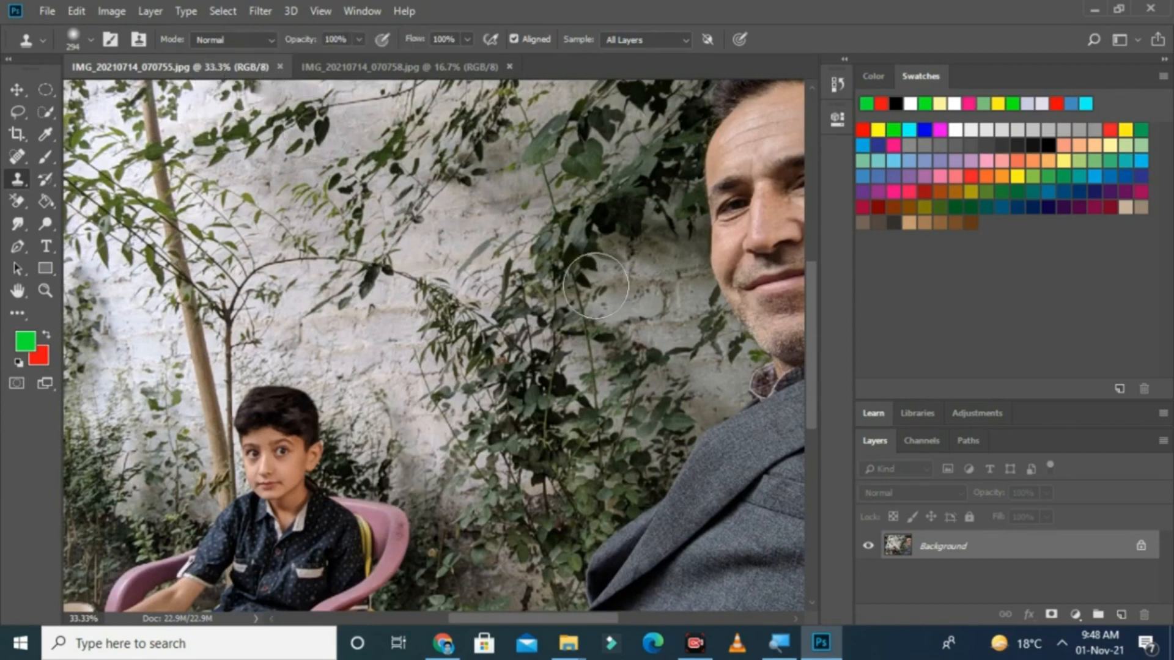
pyautogui.moveTo(605, 292); pyautogui.dragTo(193, 315)
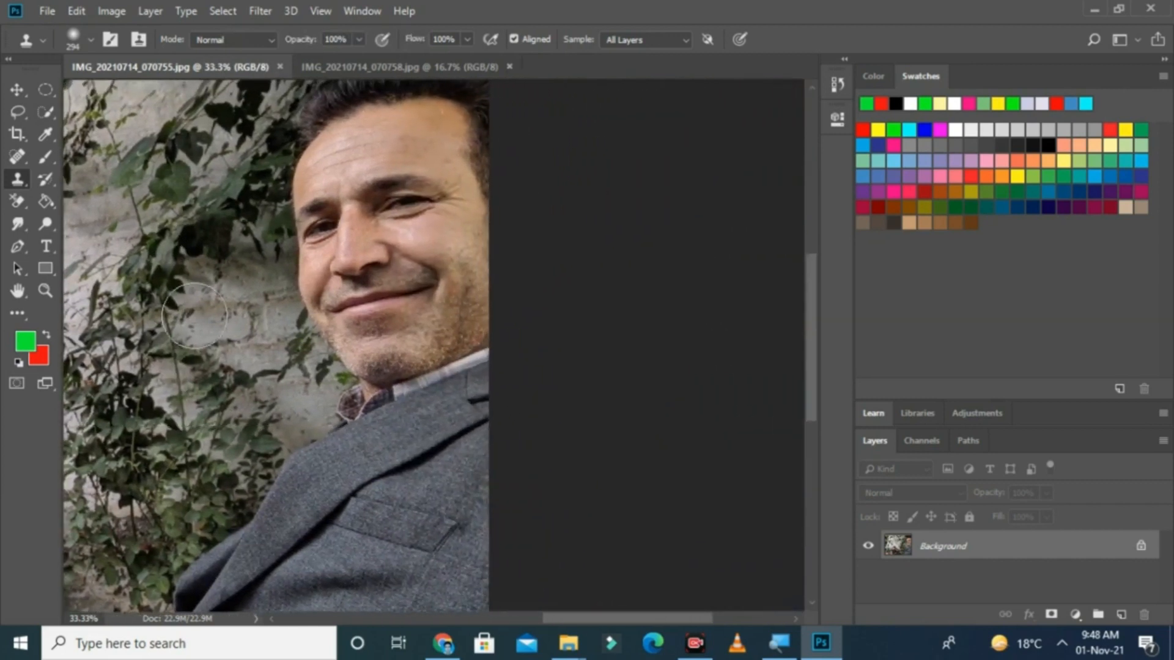
pyautogui.click(437, 67)
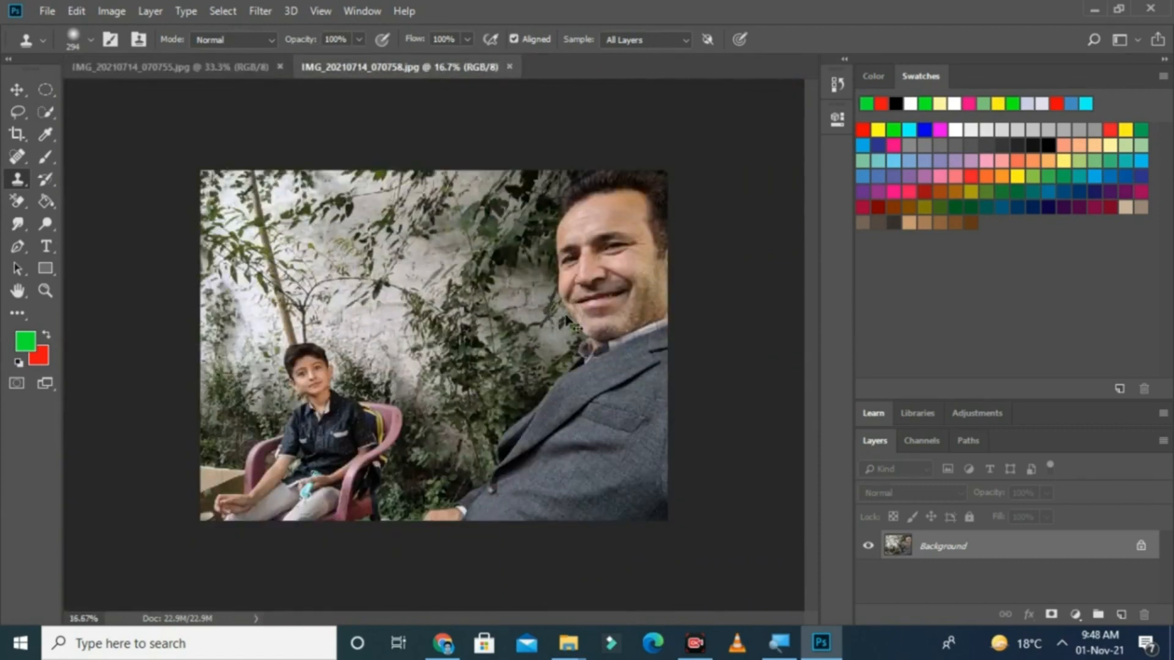
pyautogui.hotkey('ctrl', '+')
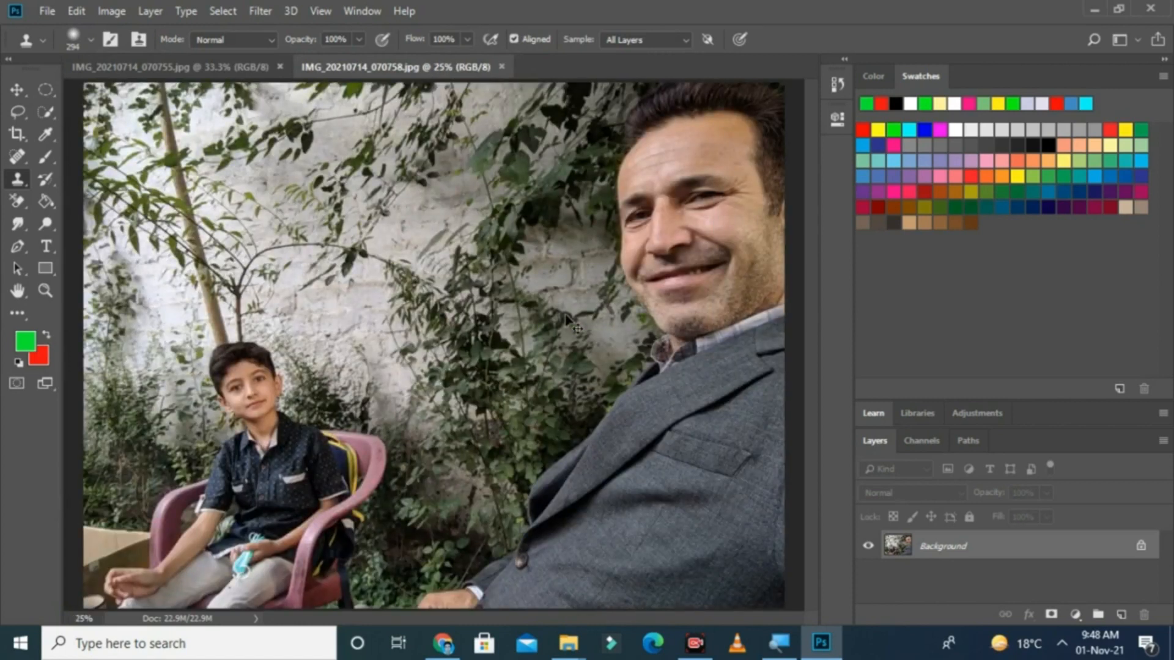
pyautogui.hotkey('ctrl', '+')
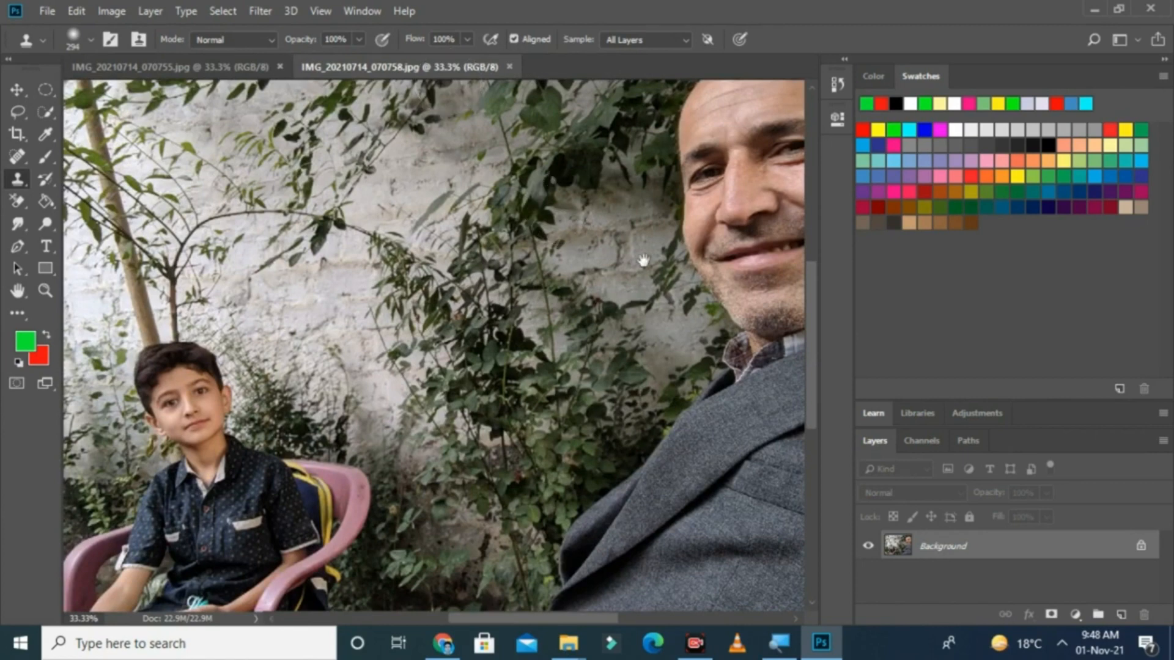
pyautogui.moveTo(643, 261); pyautogui.dragTo(223, 262)
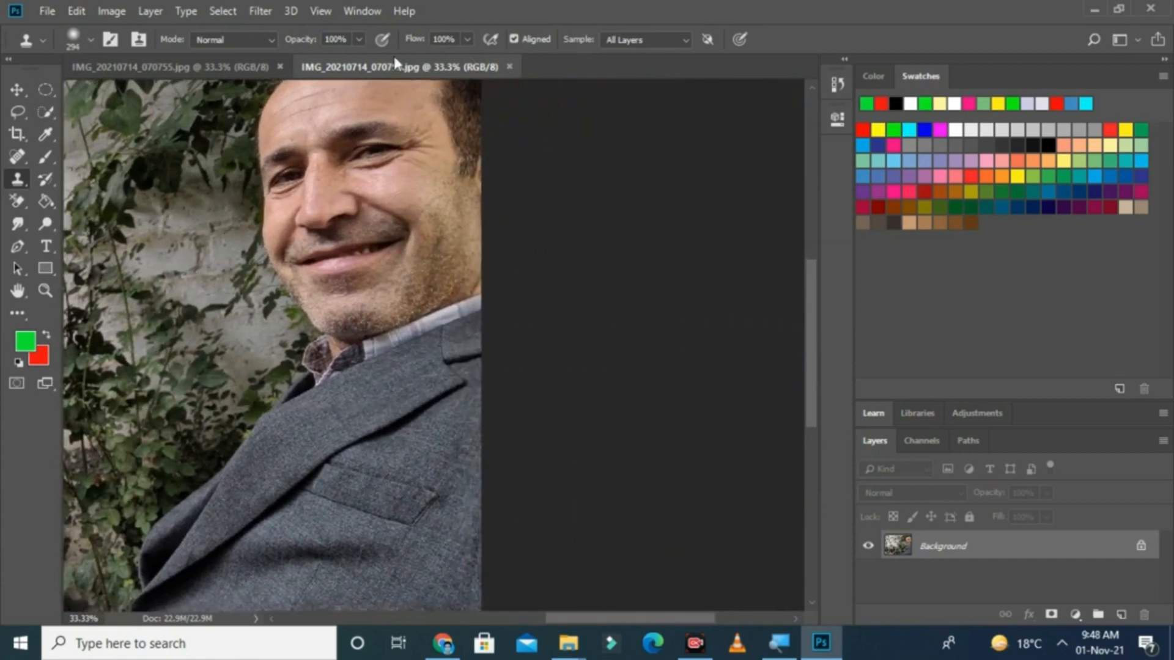
# Arrange the two photos side by side as 2-up Vertical and bring the man's face into view in IMG_20210714_070755.
pyautogui.click(358, 13)
pyautogui.moveTo(414, 31)
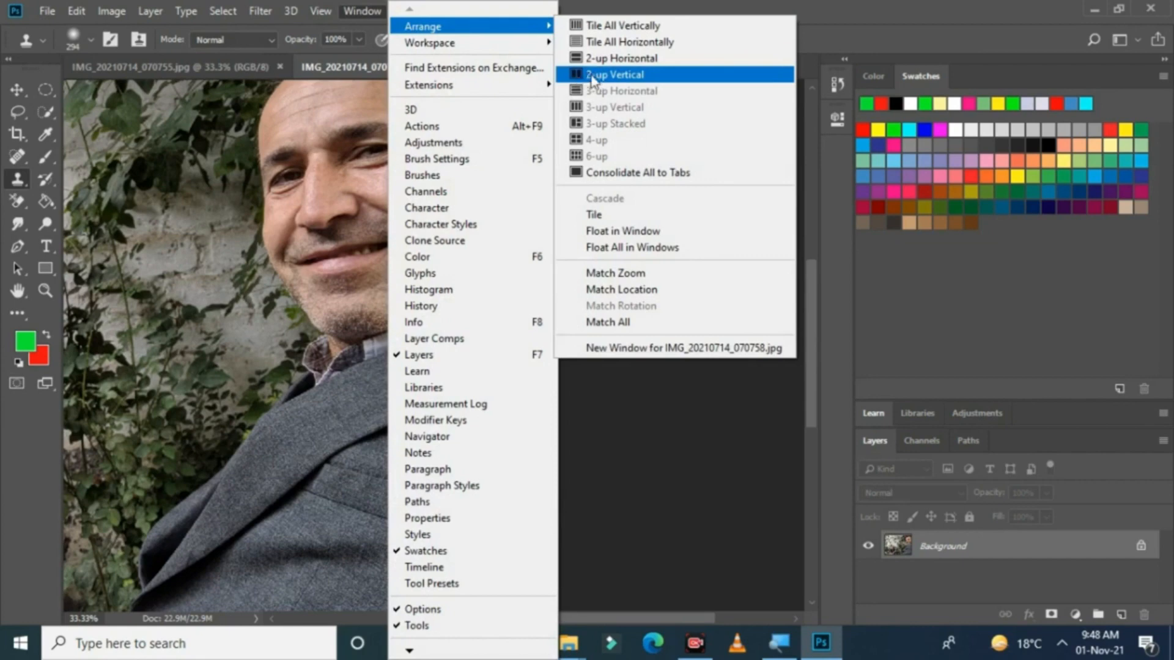
pyautogui.click(623, 82)
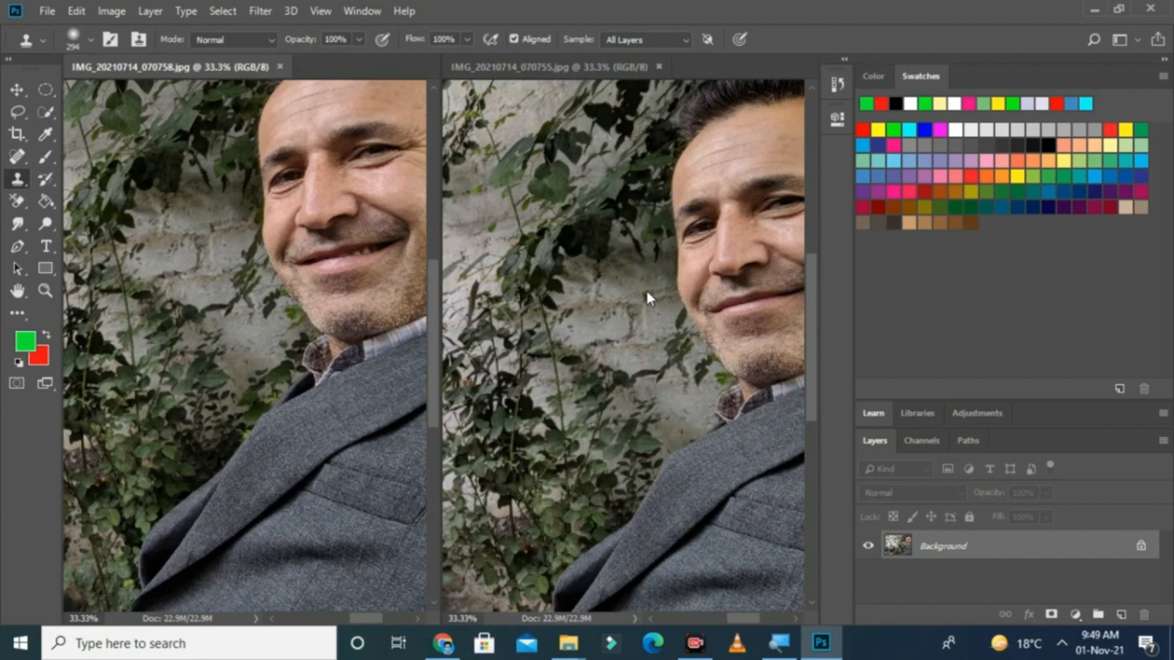
pyautogui.click(647, 266)
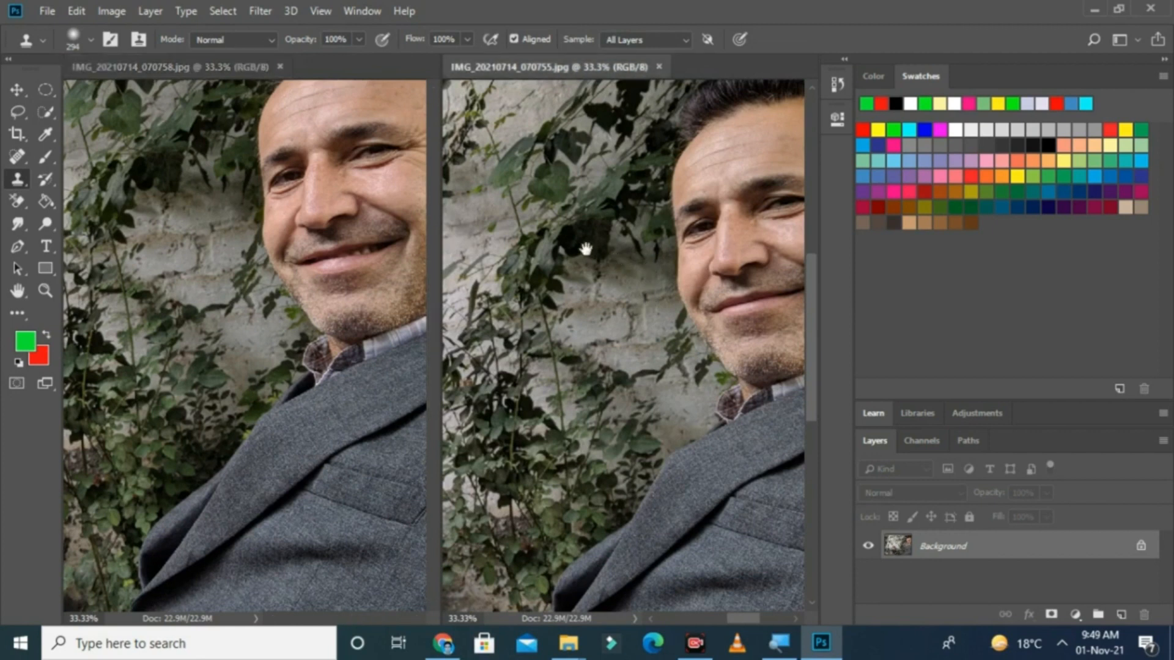
pyautogui.moveTo(675, 205); pyautogui.dragTo(560, 170)
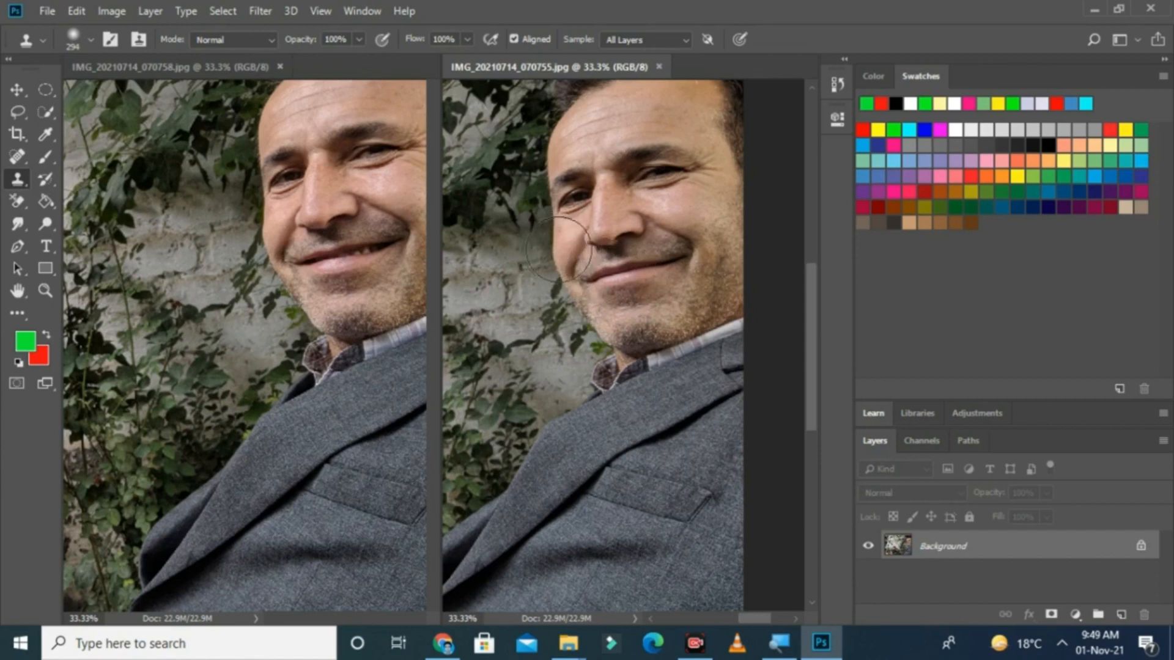
# Clone the man's cheek and closed-mouth smile from IMG_20210714_070755 over his face in IMG_20210714_070758, comparing before and after.
pyautogui.click(559, 248)
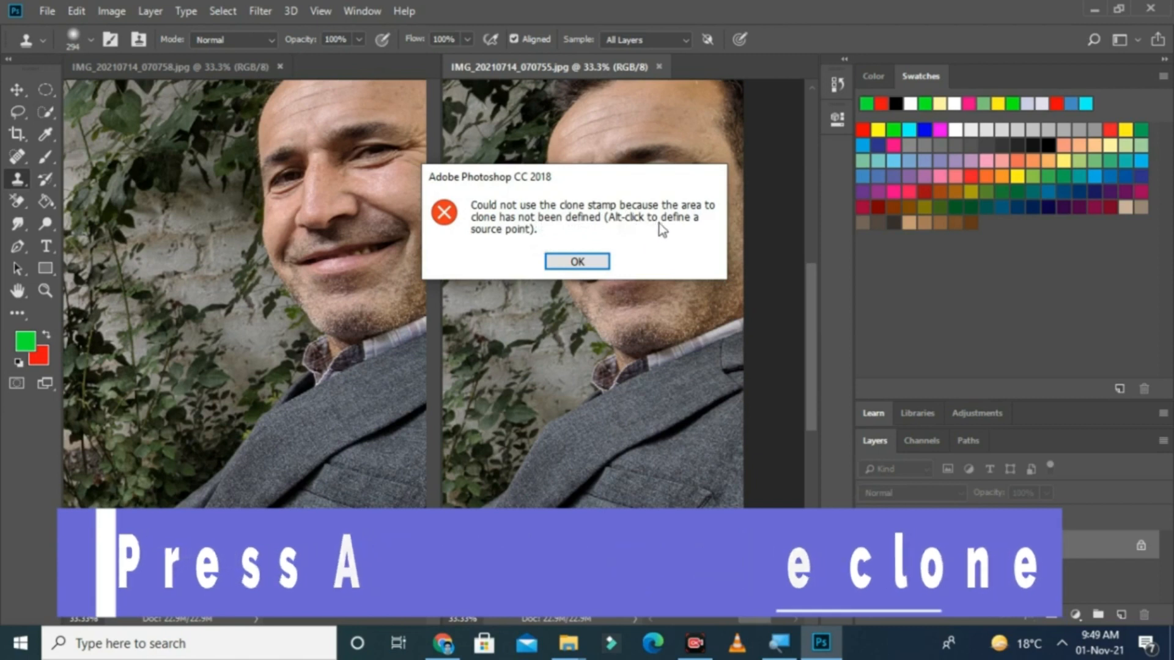
pyautogui.click(557, 262)
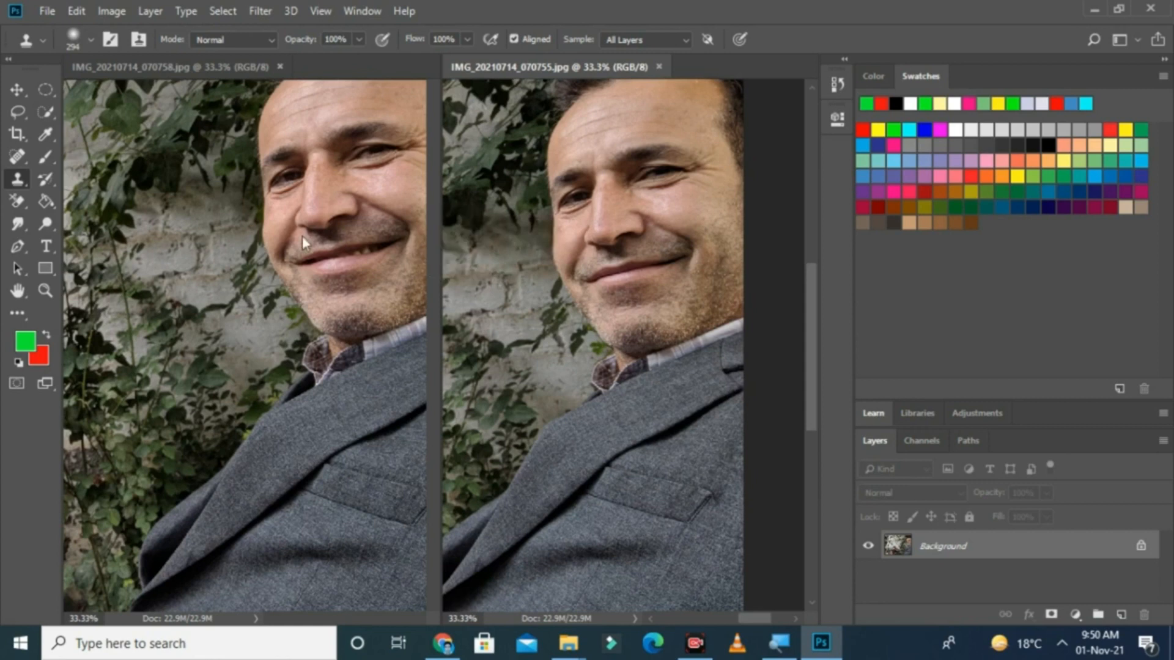
pyautogui.click(236, 225)
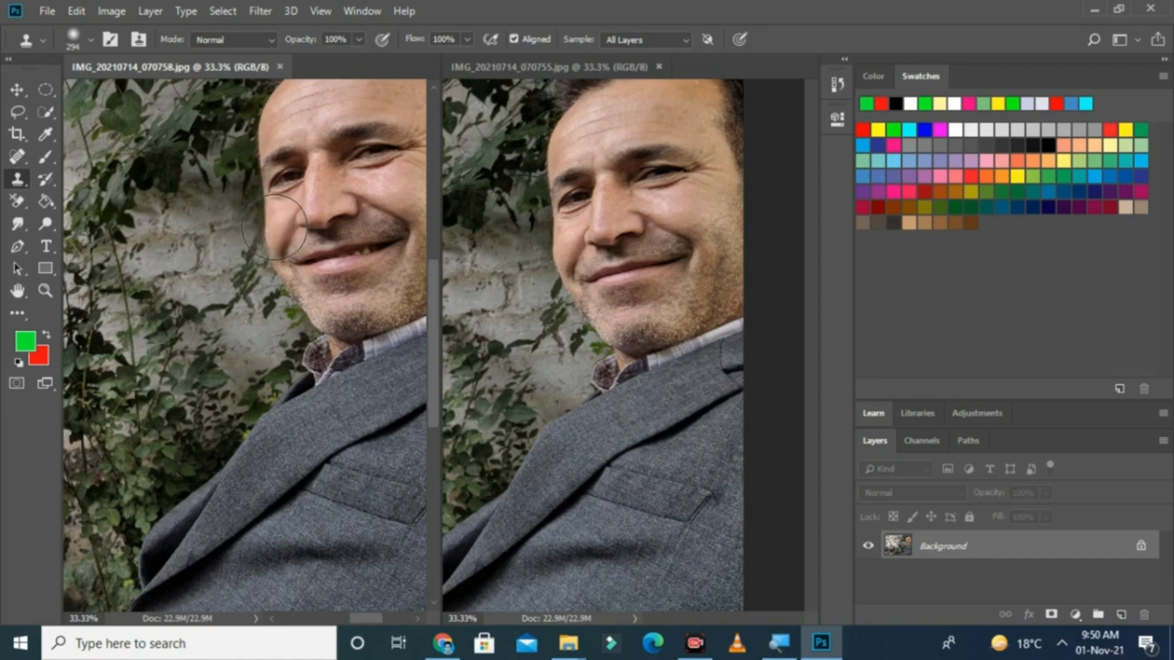
pyautogui.click(275, 226)
pyautogui.moveTo(275, 227); pyautogui.dragTo(302, 247)
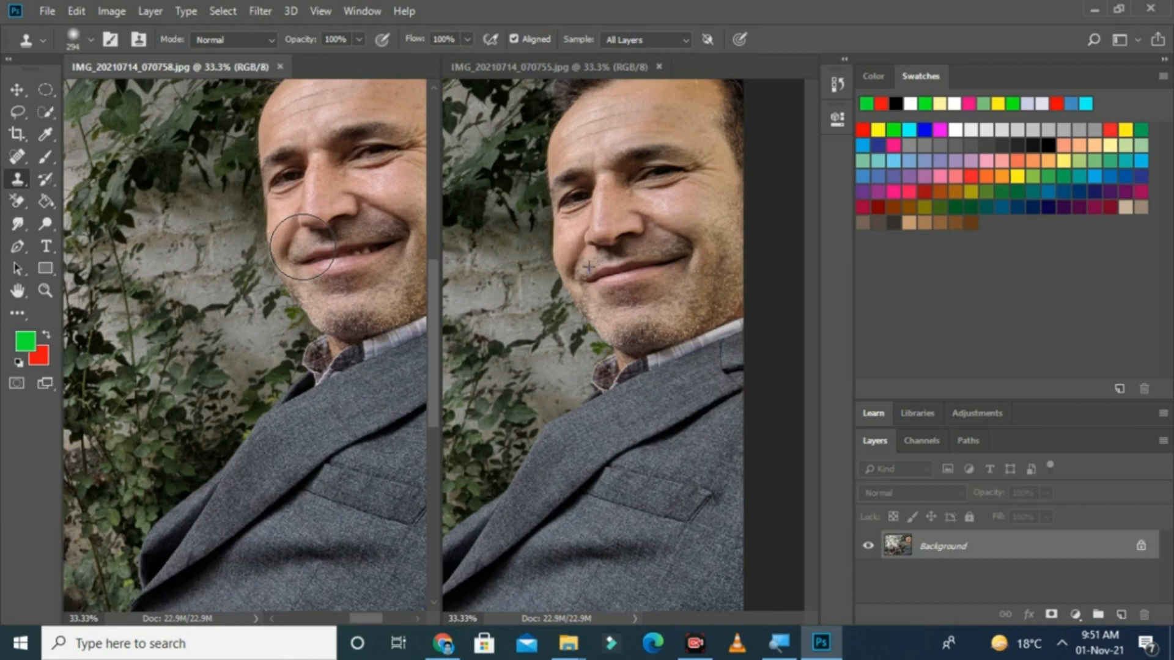
pyautogui.moveTo(302, 247); pyautogui.dragTo(354, 246)
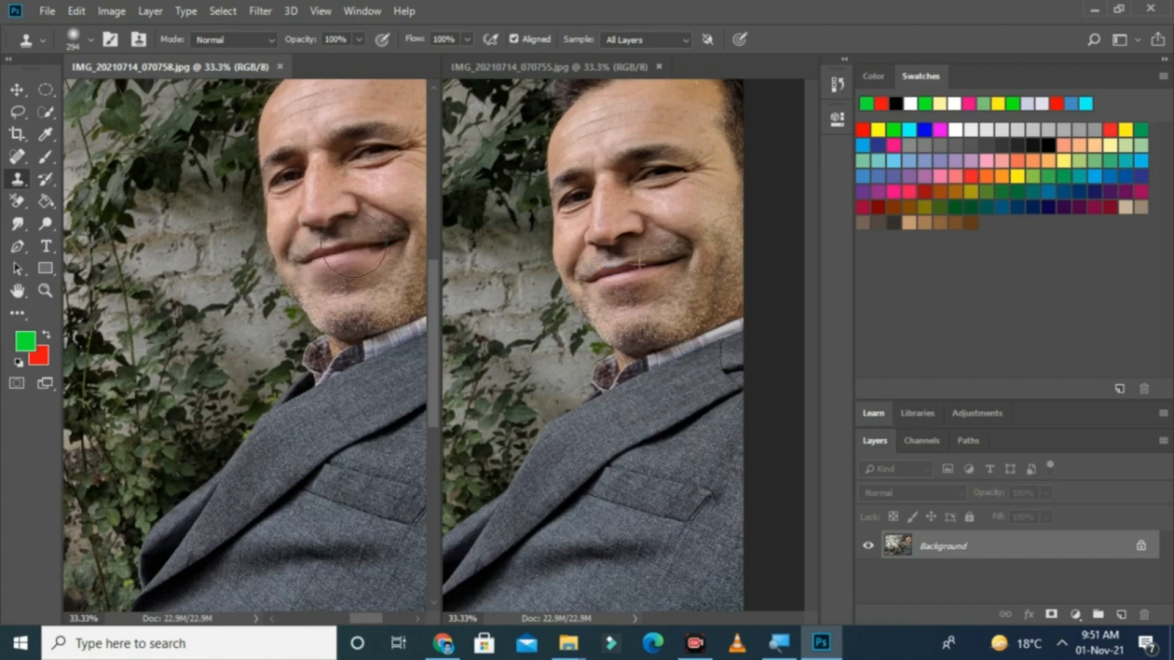
pyautogui.moveTo(353, 245)
pyautogui.mouseDown()
pyautogui.moveTo(392, 240)
pyautogui.moveTo(385, 203)
pyautogui.moveTo(385, 237)
pyautogui.moveTo(346, 252)
pyautogui.mouseUp()
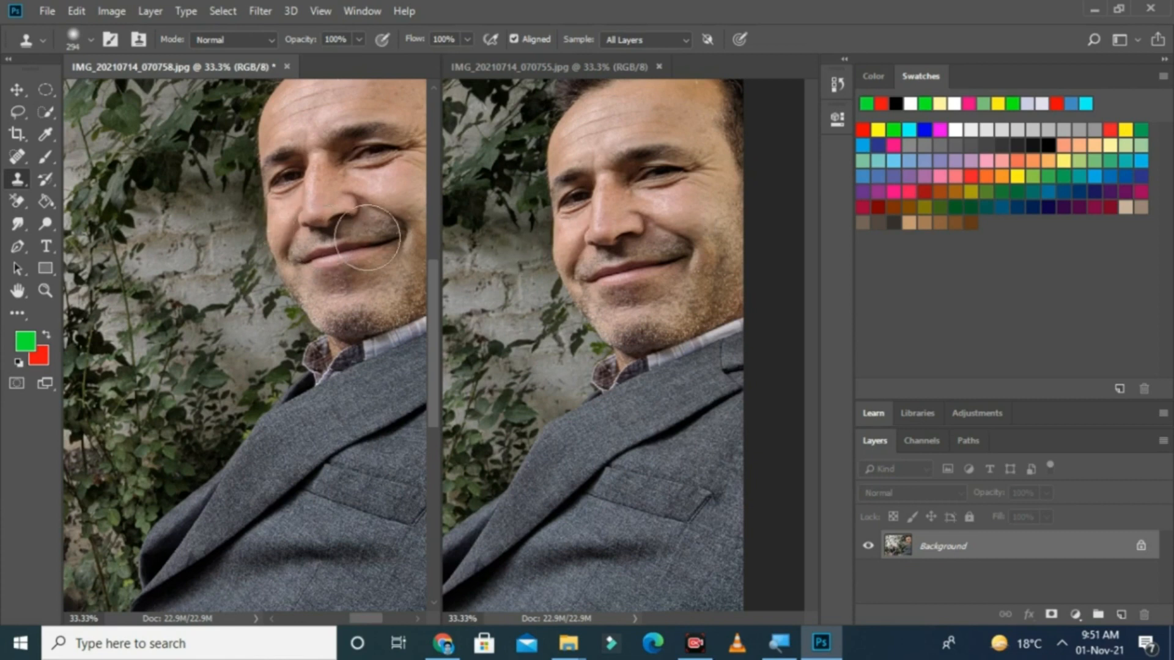
pyautogui.hotkey('ctrl', 'z')
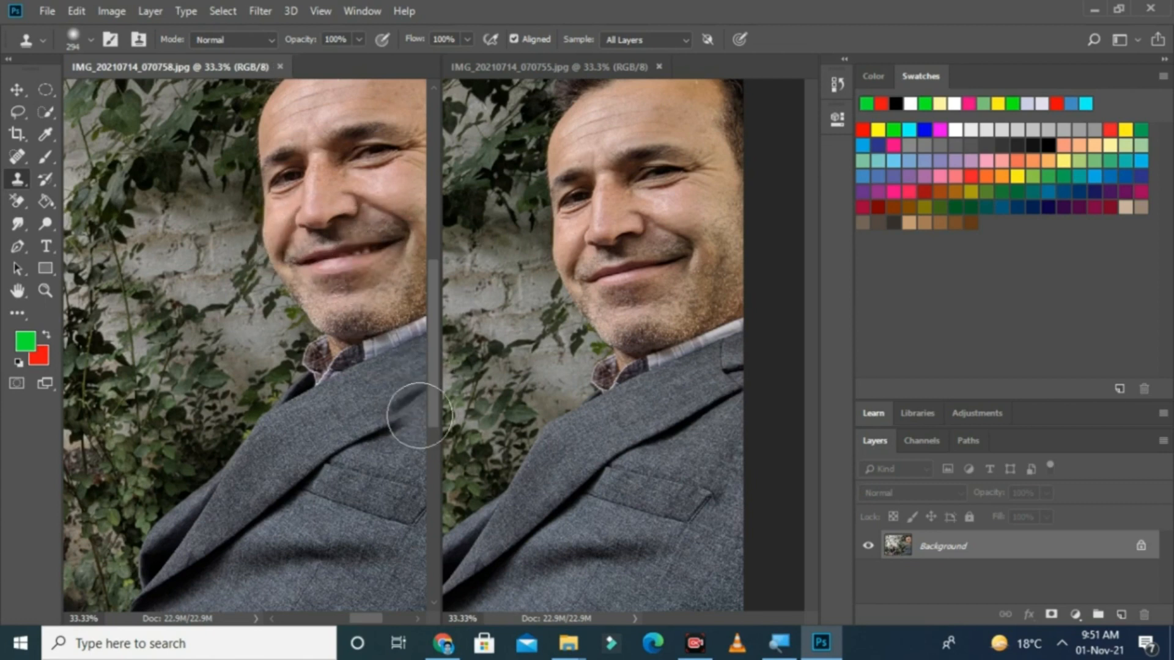
pyautogui.hotkey('ctrl', 'shift', 'z')
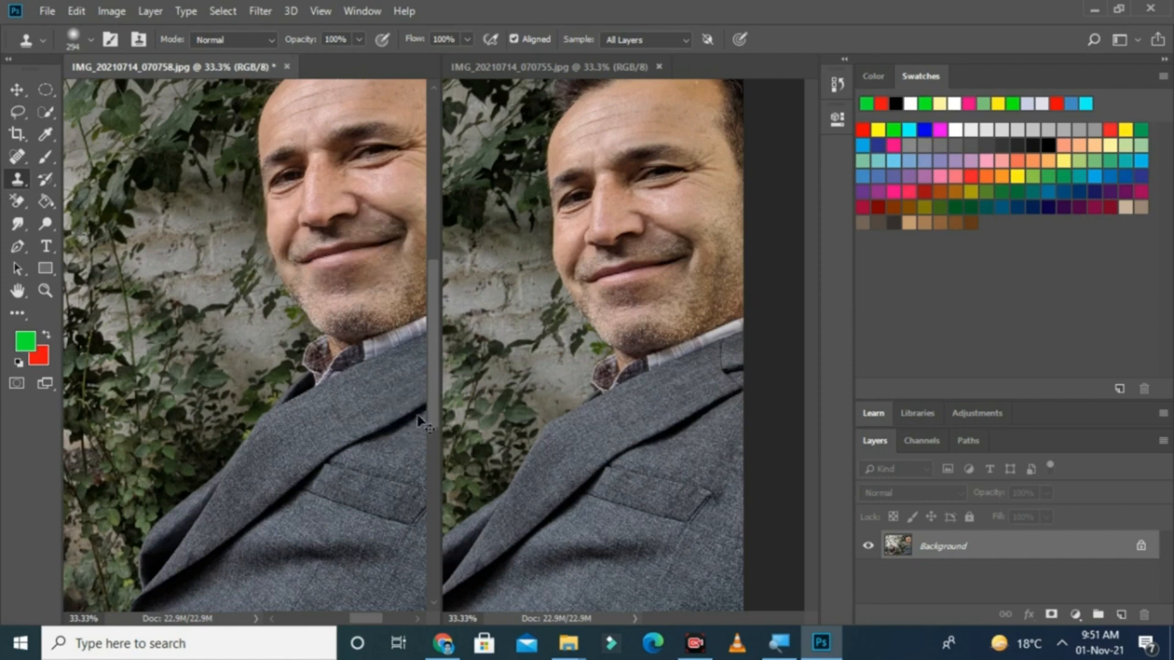
# Compare the man's face before and after the last clone stroke and close IMG_20210714_070755.
pyautogui.hotkey('ctrl', 'z')
pyautogui.hotkey('ctrl', 'shift', 'z')
pyautogui.click(658, 67)
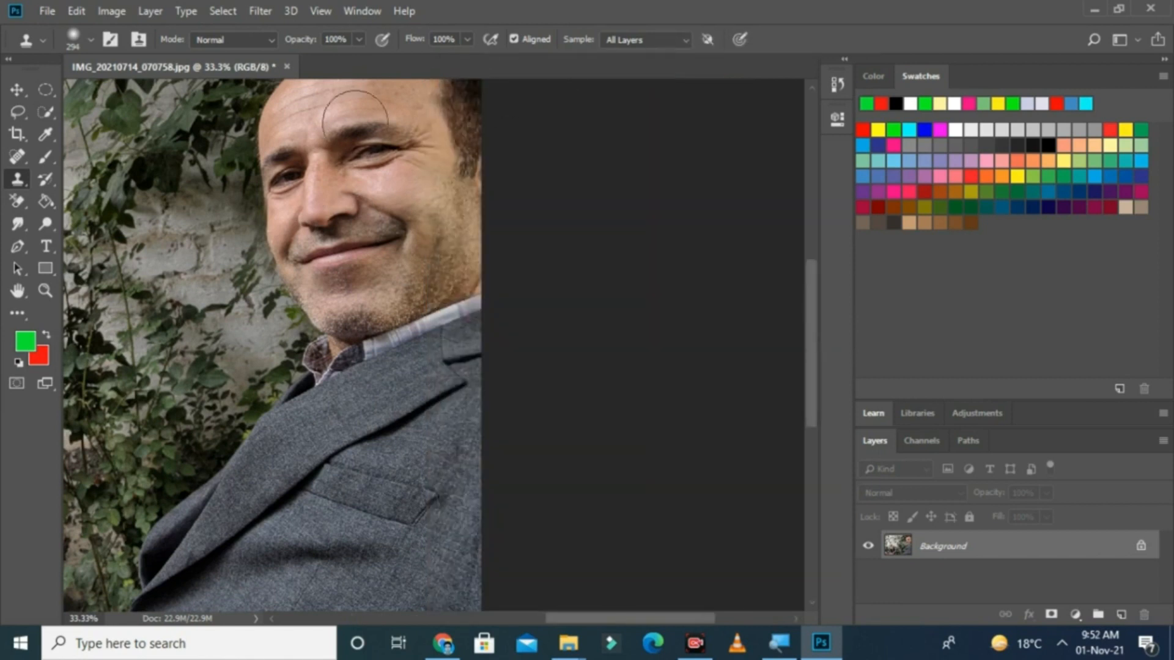
pyautogui.click(211, 204)
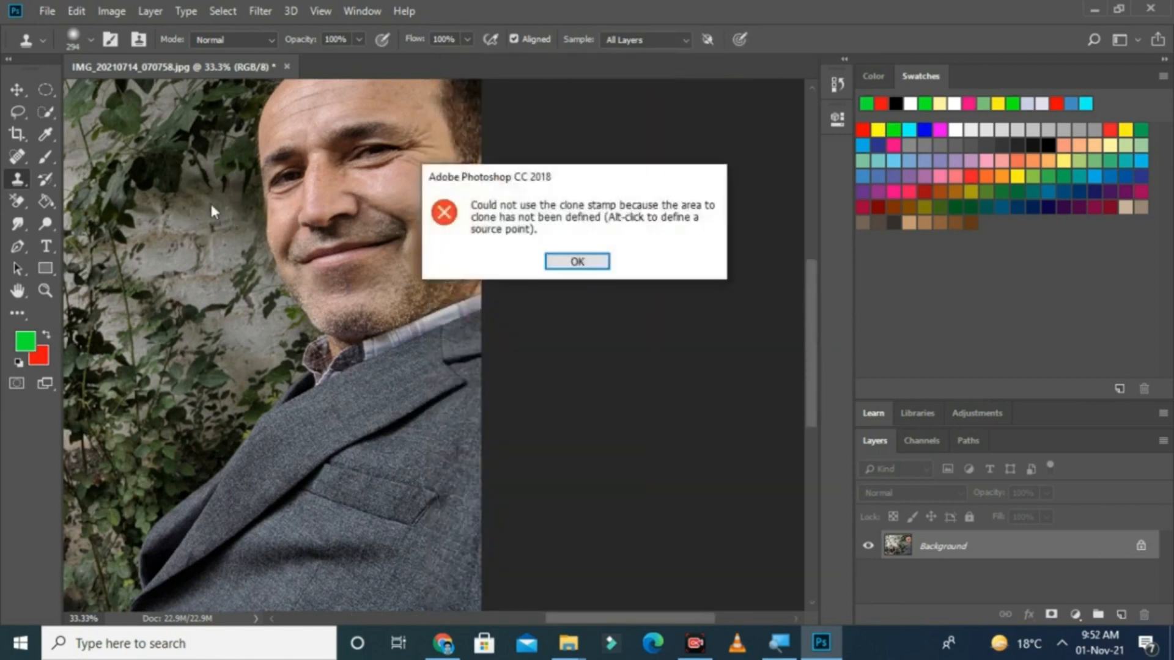
pyautogui.click(581, 261)
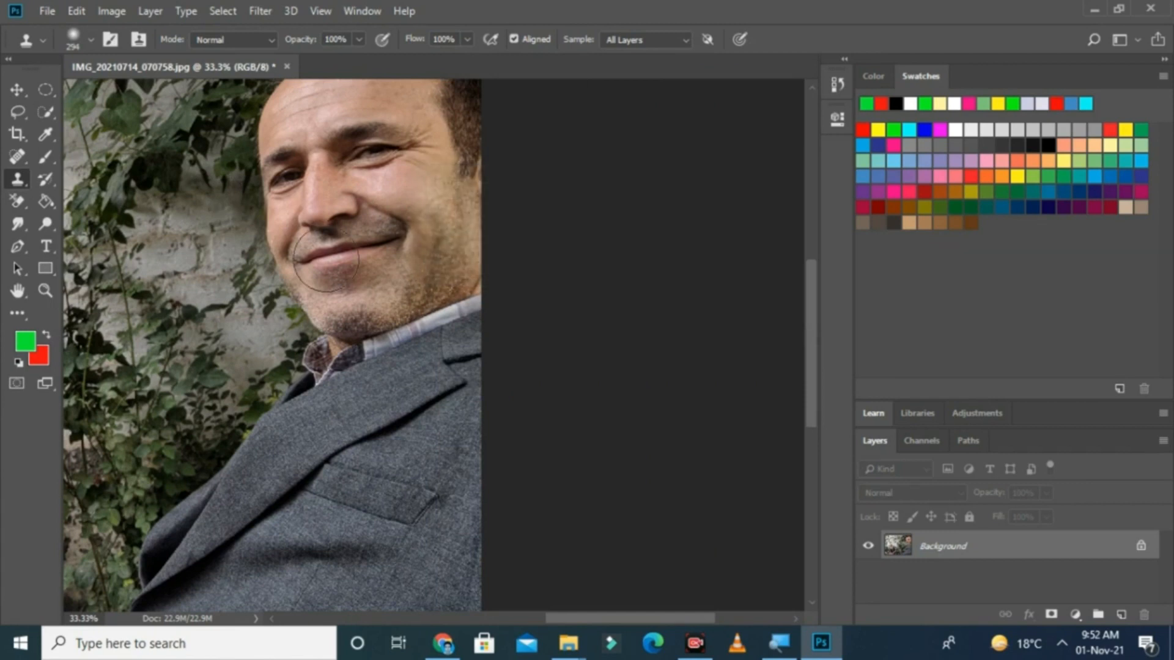
# Check the retouched face, save IMG_20210714_070758.jpg at JPEG quality 8 with the Baseline (Standard) format, and close it.
pyautogui.hotkey('ctrl', '+')
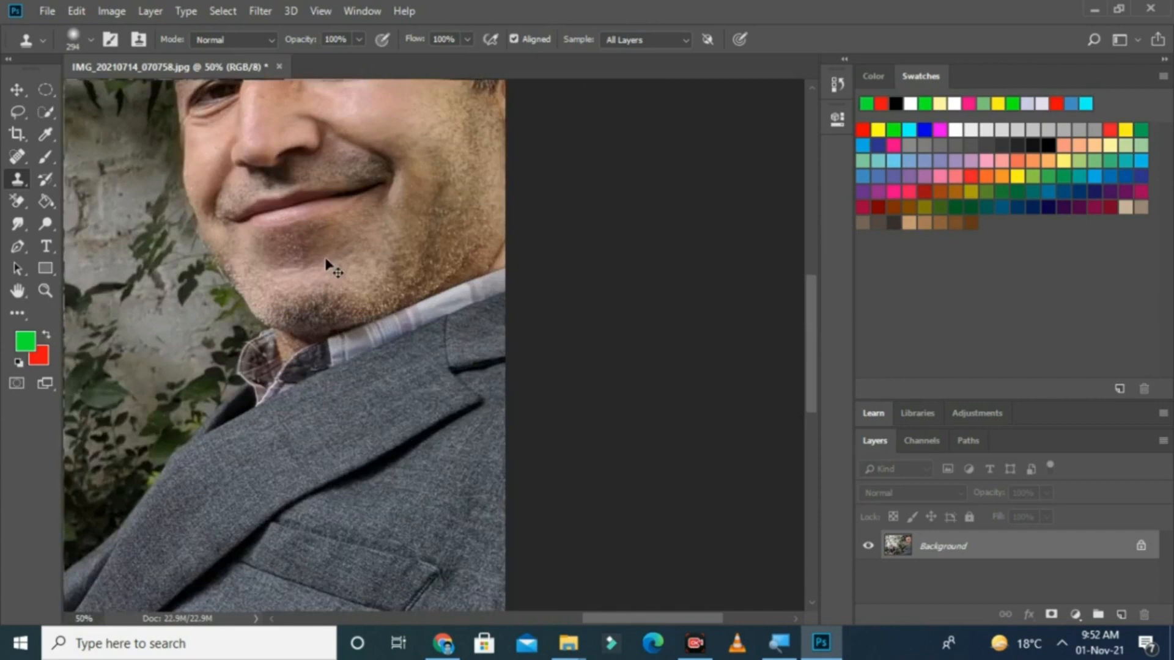
pyautogui.hotkey('ctrl', '-')
pyautogui.hotkey('ctrl', '-')
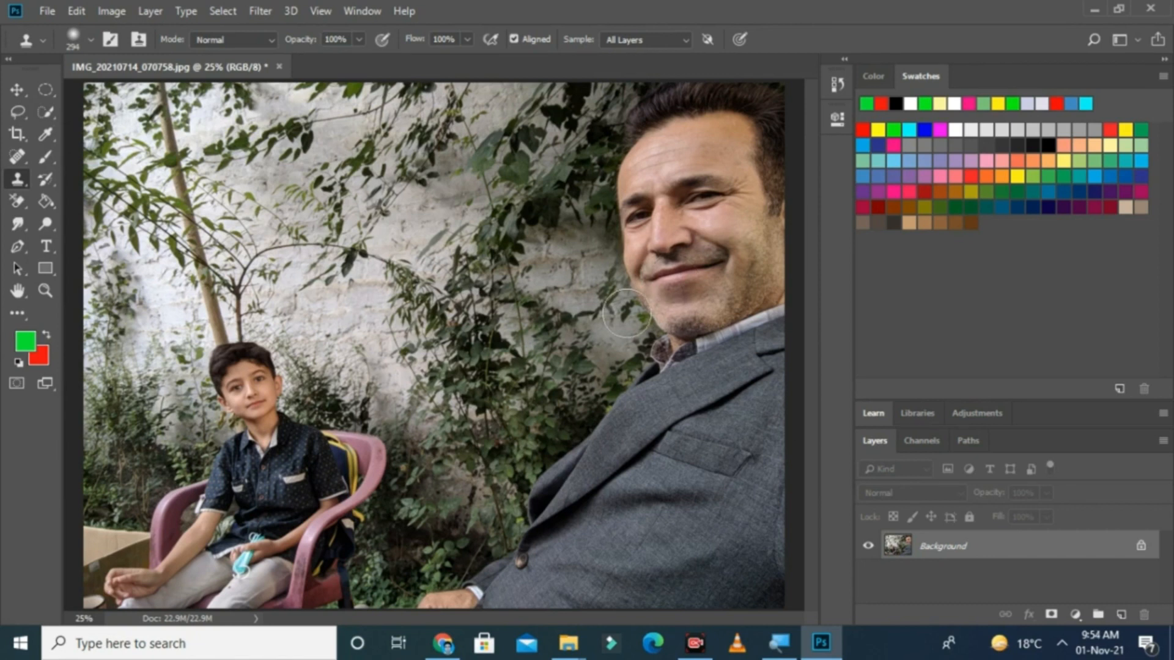
pyautogui.click(280, 67)
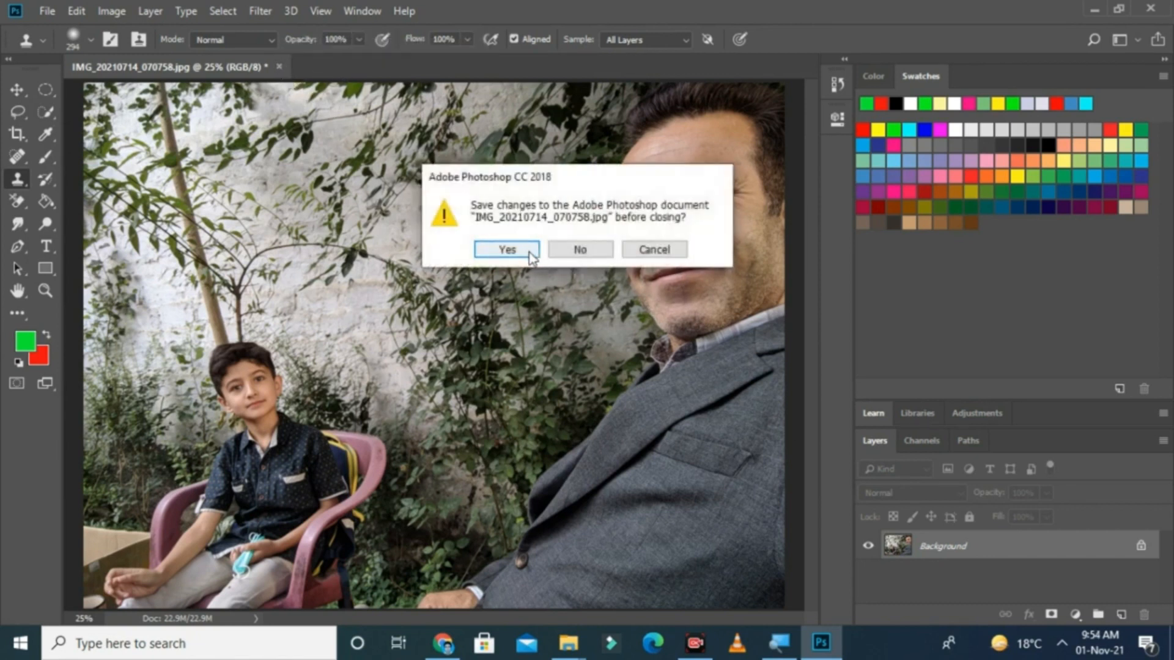
pyautogui.click(522, 252)
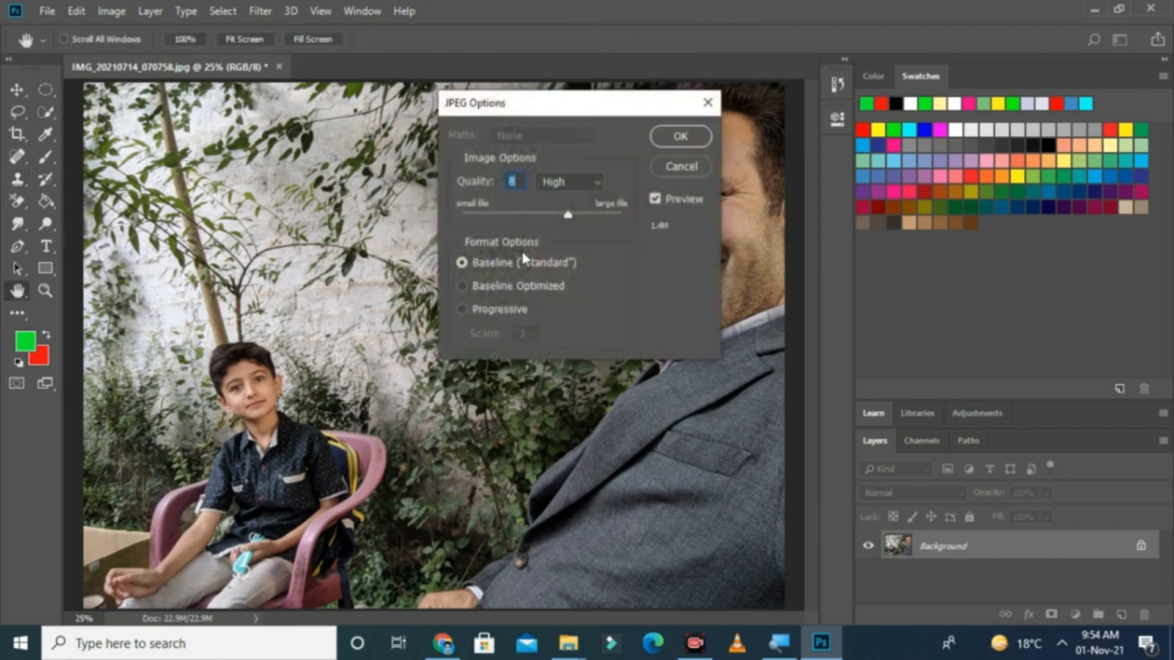
pyautogui.click(679, 136)
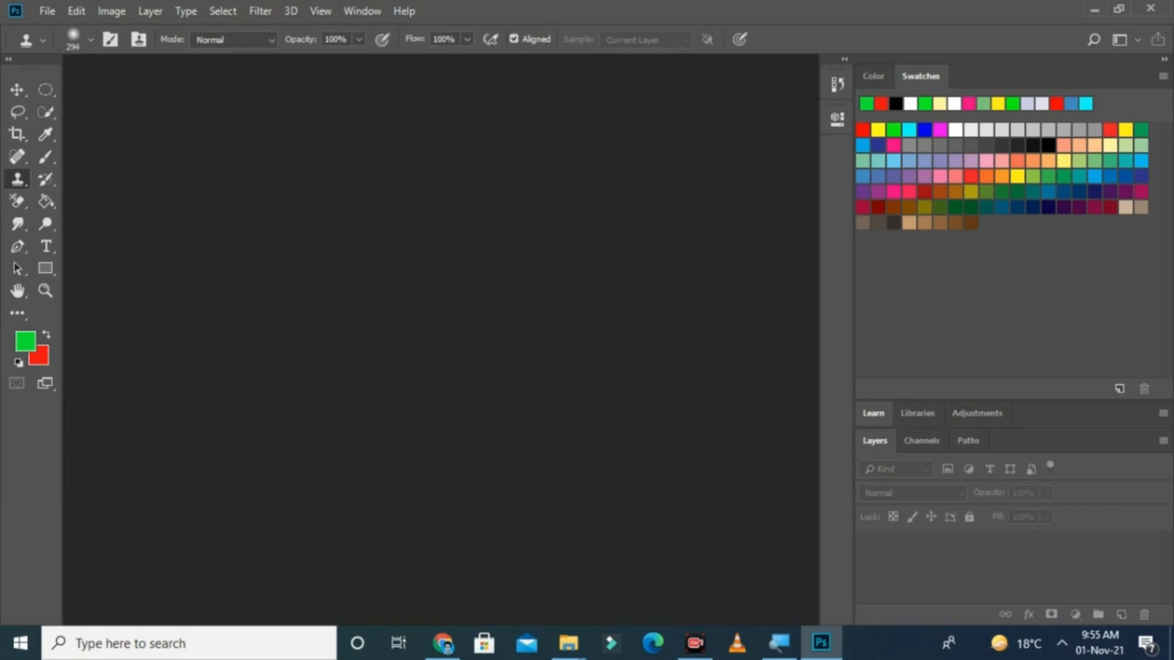
# Open clone 5 (3) from the clone tools folder in File Explorer in Photoshop and add an empty layer above the background.
pyautogui.moveTo(553, 647)
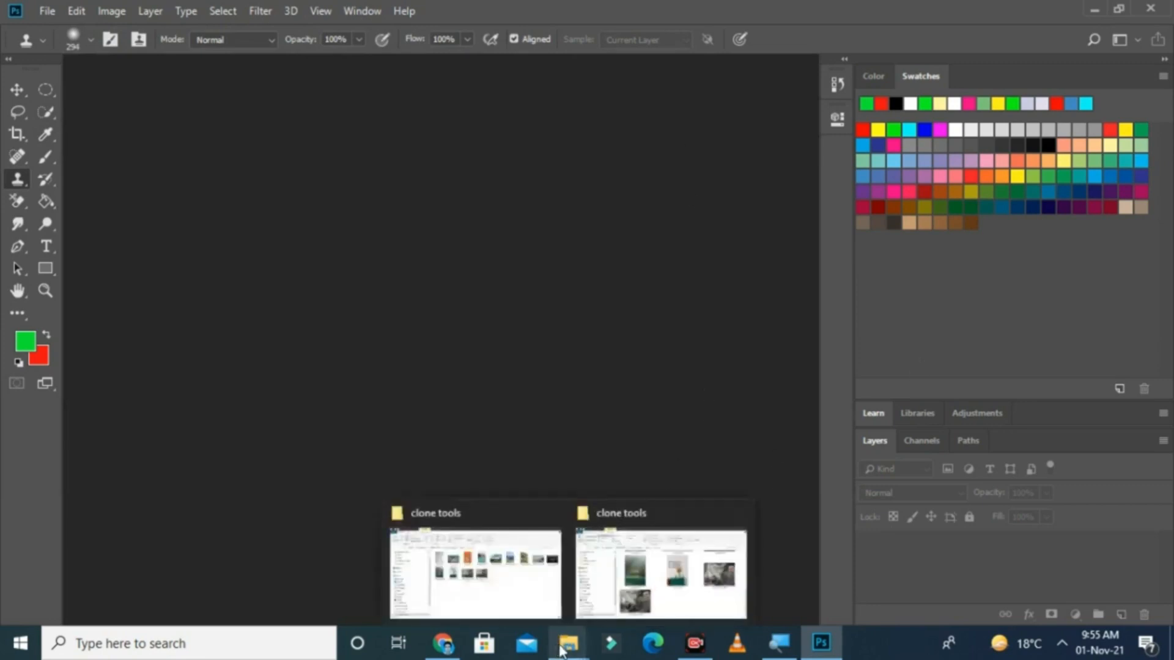
pyautogui.click(538, 602)
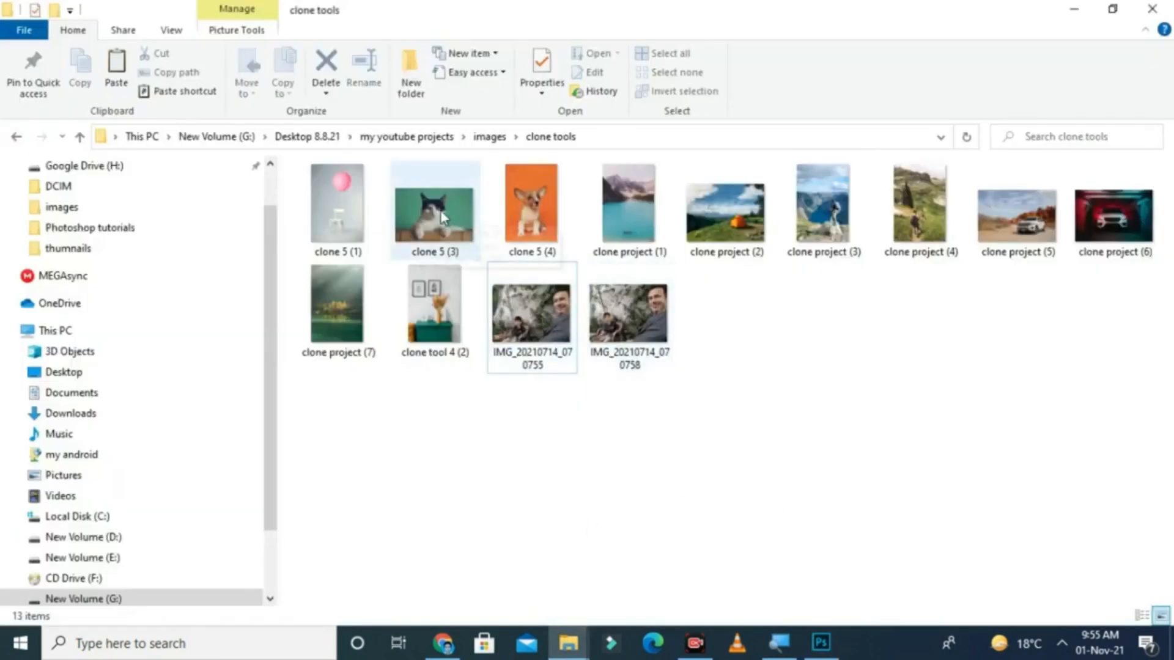
pyautogui.moveTo(443, 218)
pyautogui.mouseDown()
pyautogui.moveTo(563, 374)
pyautogui.moveTo(788, 563)
pyautogui.moveTo(827, 657)
pyautogui.moveTo(472, 347)
pyautogui.mouseUp()
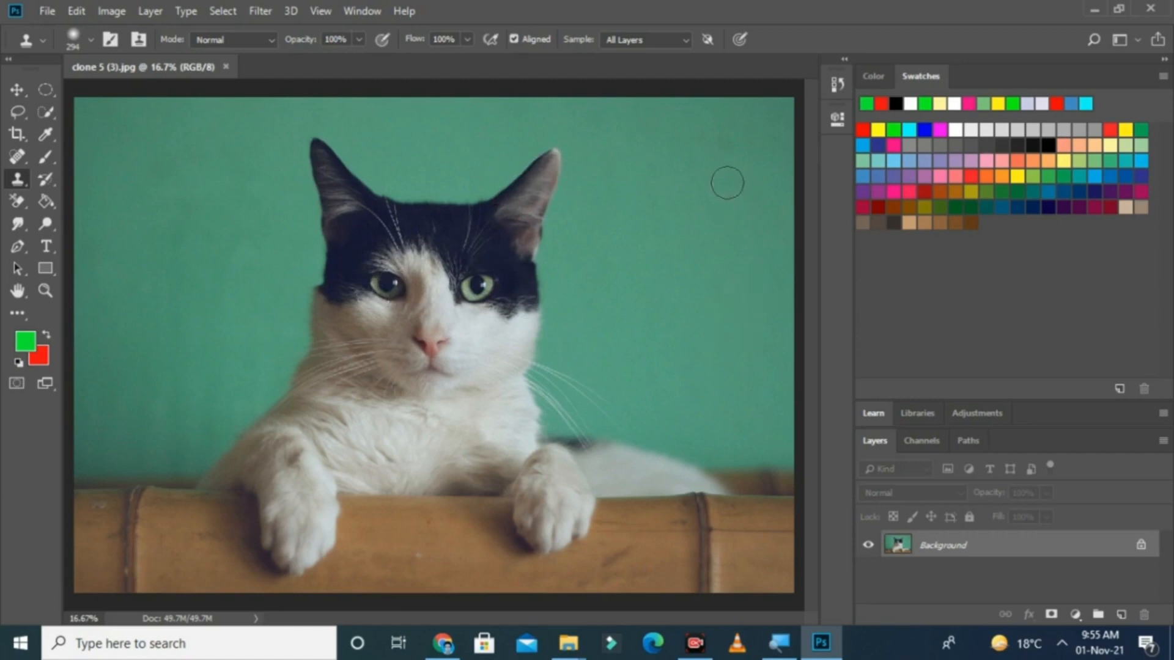
pyautogui.click(685, 41)
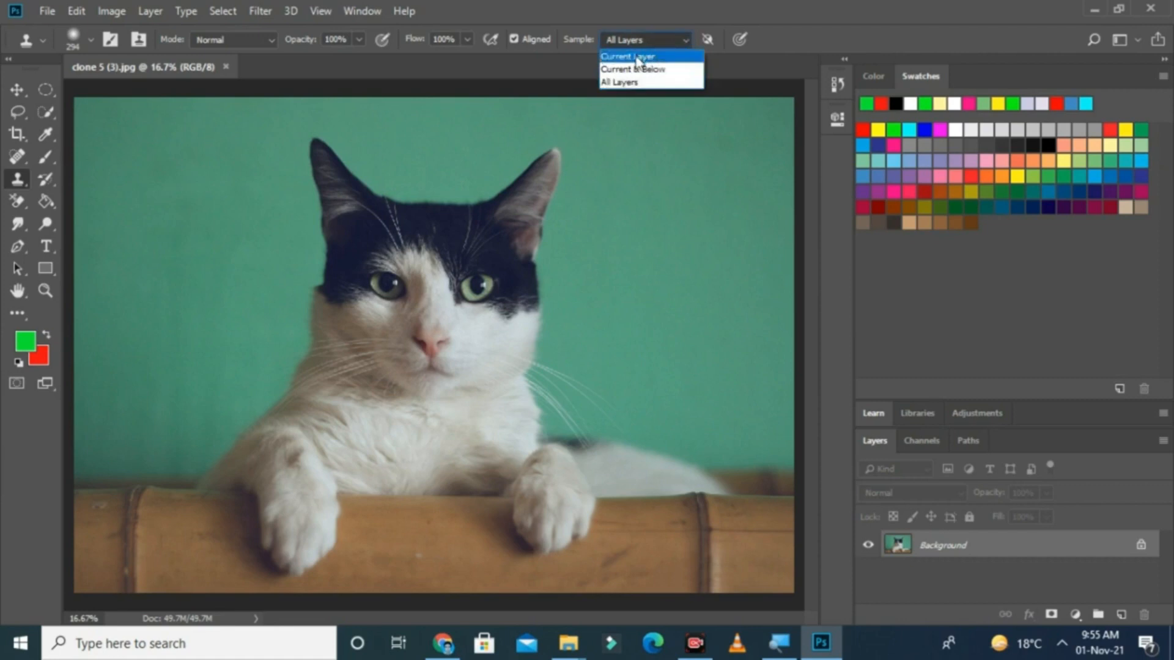
pyautogui.click(941, 321)
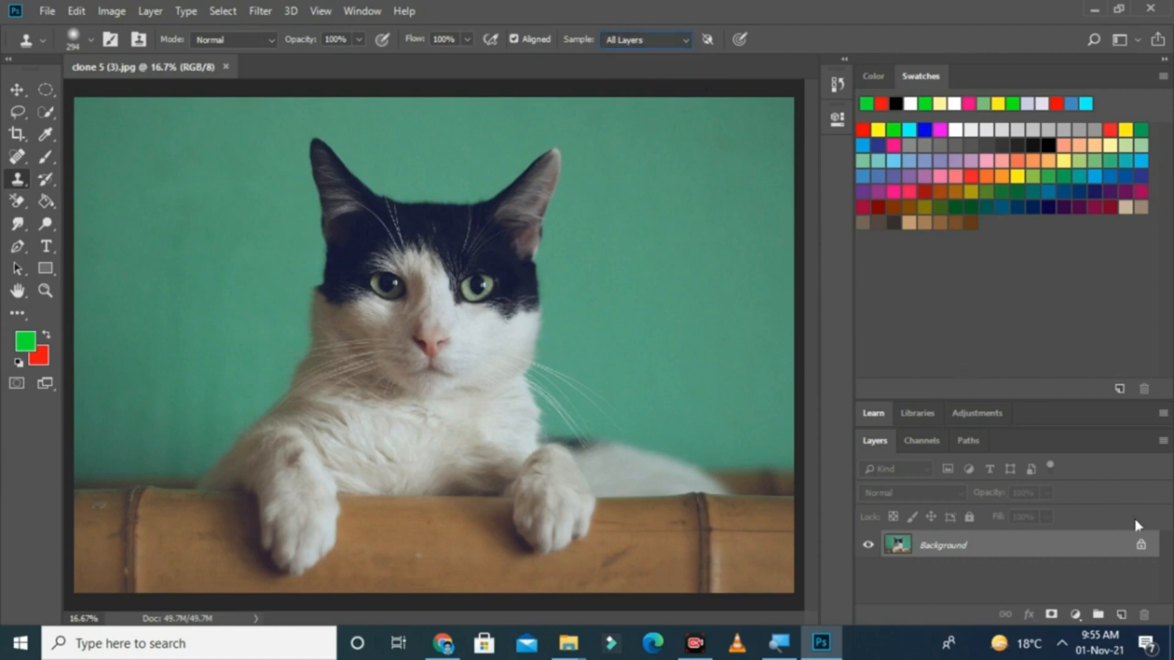
pyautogui.click(1122, 614)
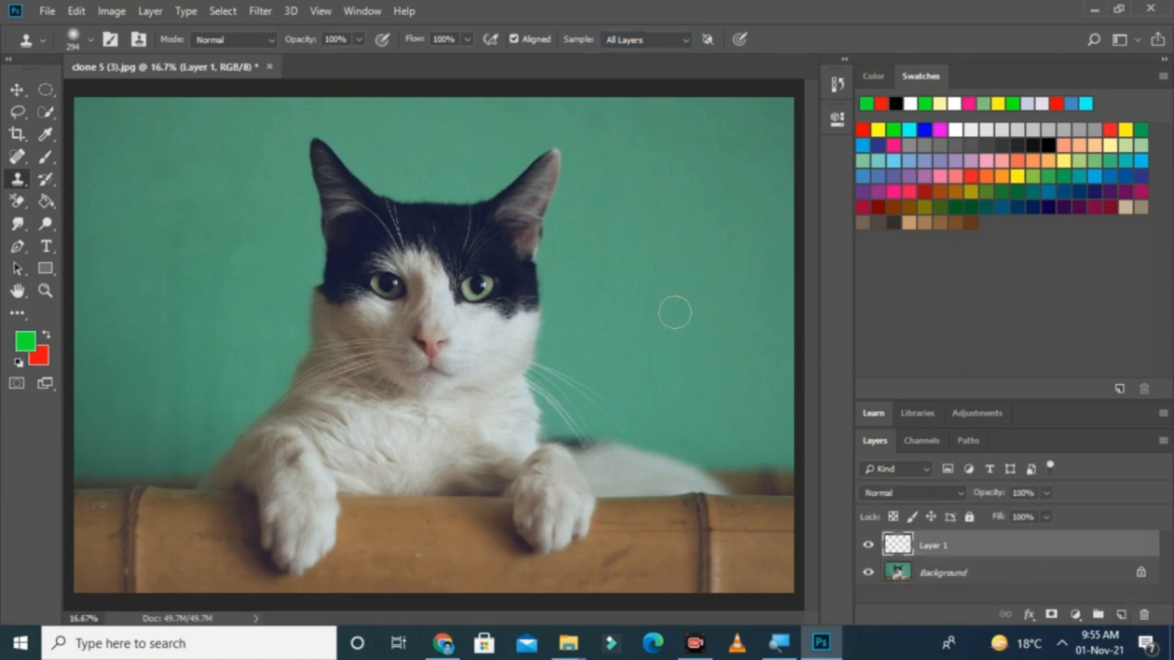
# Try the Clone Stamp with Current Layer sampling on the cat photo's wall, and set the sampling to Current & Below.
pyautogui.click(683, 41)
pyautogui.click(642, 58)
pyautogui.press('alt')
pyautogui.keyDown('alt'); pyautogui.click(261, 264); pyautogui.keyUp('alt')
pyautogui.click(680, 43)
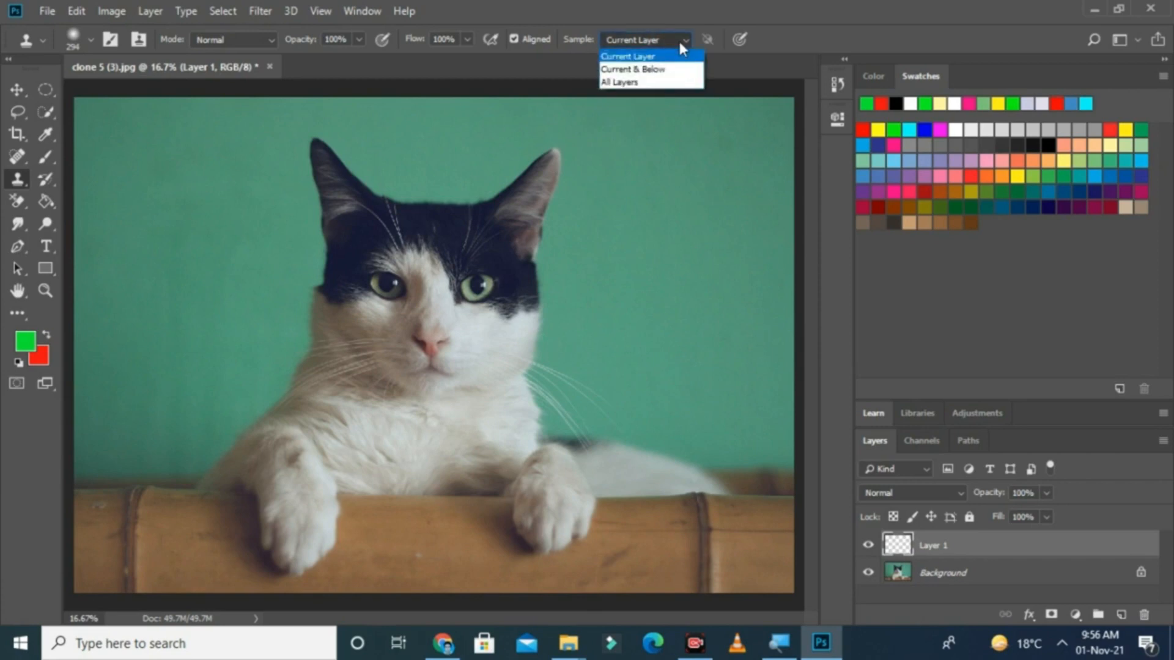
pyautogui.click(649, 71)
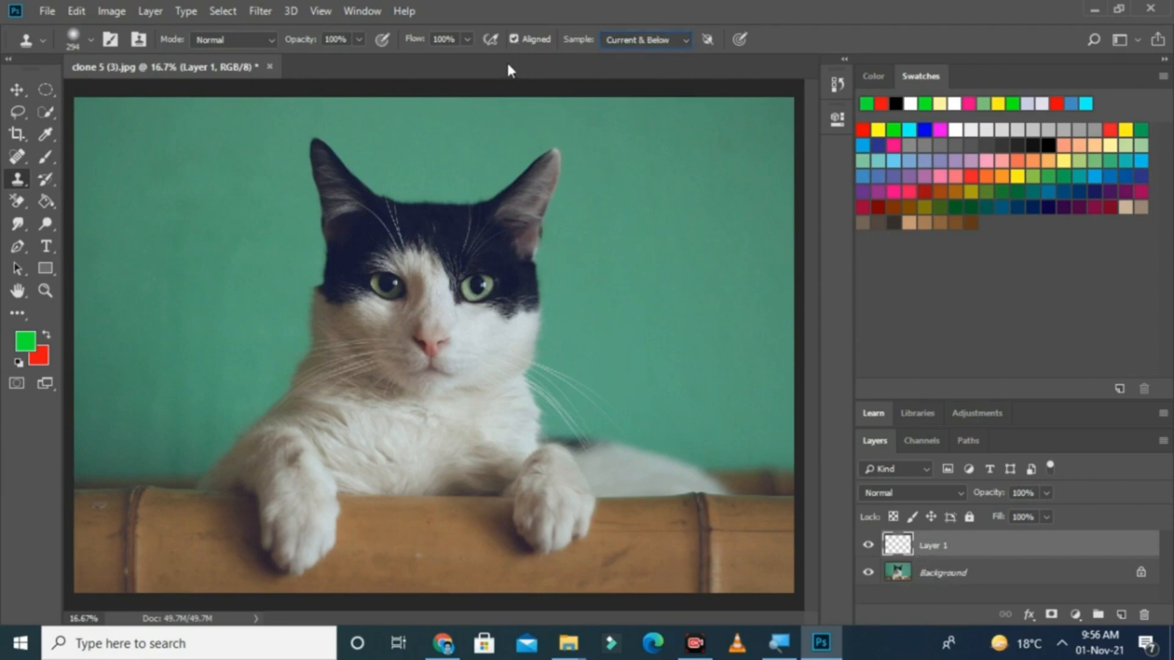
# Show the Clone Source settings beside the cat and resize the Clone Stamp brush to 204 px.
pyautogui.click(368, 9)
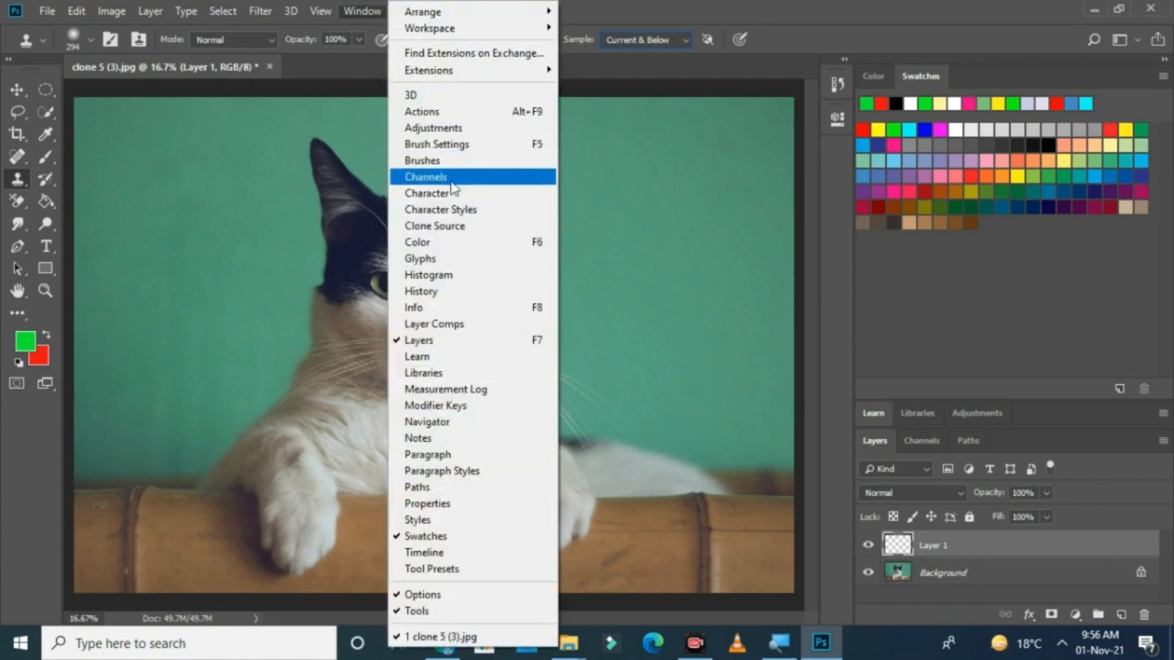
pyautogui.click(440, 231)
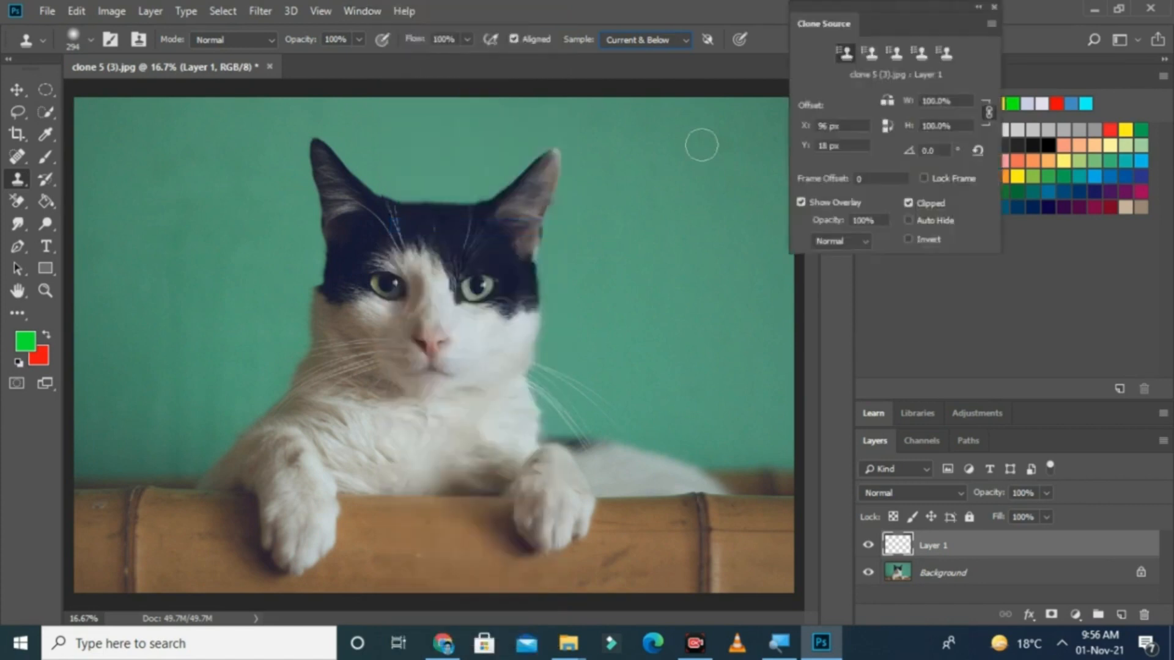
pyautogui.moveTo(889, 4)
pyautogui.mouseDown()
pyautogui.moveTo(779, 101)
pyautogui.moveTo(749, 97)
pyautogui.moveTo(753, 86)
pyautogui.mouseUp()
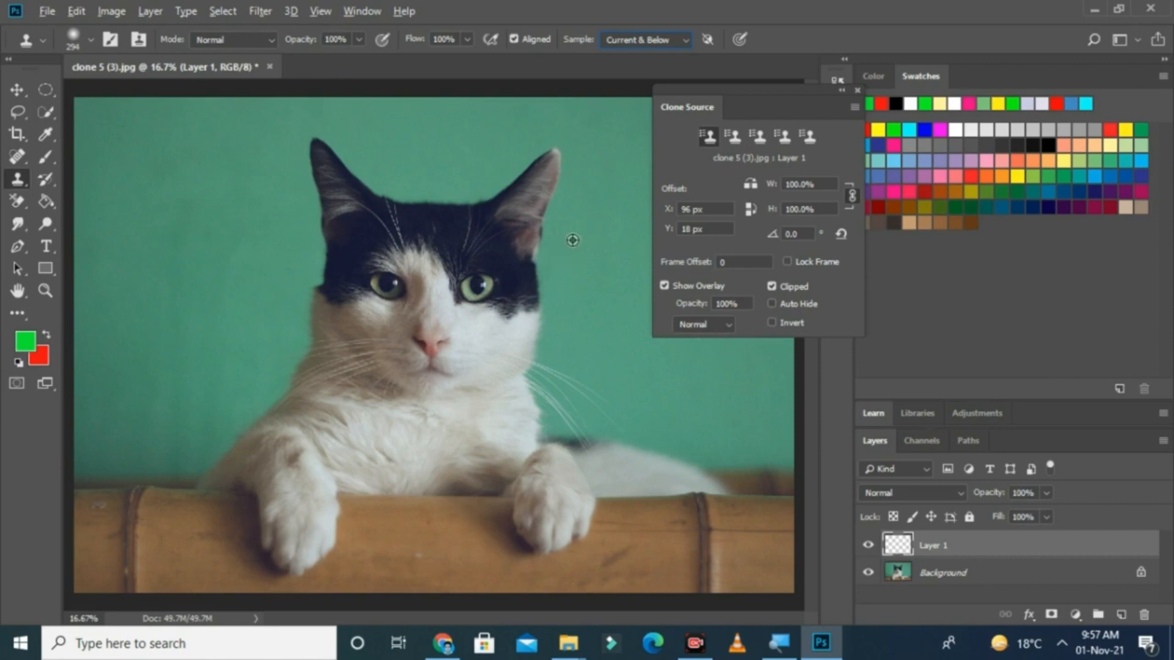
pyautogui.moveTo(572, 240)
pyautogui.mouseDown()
pyautogui.moveTo(548, 240)
pyautogui.moveTo(603, 247)
pyautogui.moveTo(526, 247)
pyautogui.moveTo(596, 249)
pyautogui.moveTo(541, 244)
pyautogui.mouseUp()
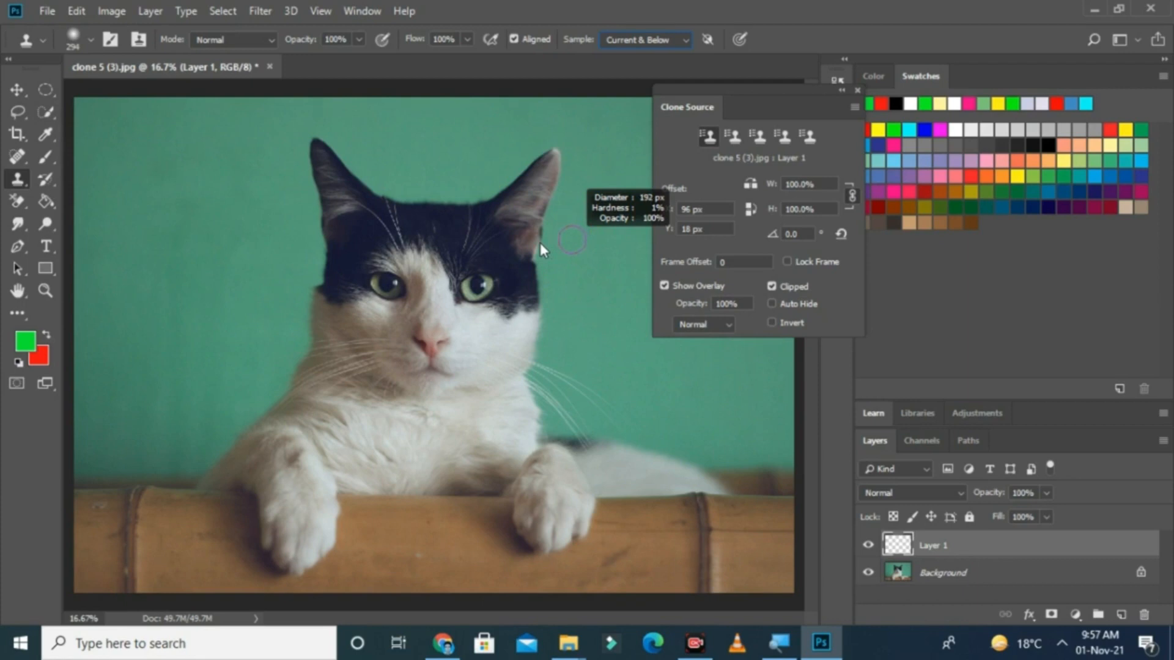
pyautogui.moveTo(541, 244)
pyautogui.mouseDown()
pyautogui.moveTo(600, 244)
pyautogui.moveTo(552, 247)
pyautogui.moveTo(578, 244)
pyautogui.mouseUp()
pyautogui.moveTo(578, 246)
pyautogui.mouseDown()
pyautogui.moveTo(574, 160)
pyautogui.moveTo(577, 310)
pyautogui.moveTo(576, 284)
pyautogui.mouseUp()
pyautogui.moveTo(579, 235)
pyautogui.mouseDown()
pyautogui.moveTo(582, 177)
pyautogui.moveTo(567, 280)
pyautogui.moveTo(574, 183)
pyautogui.moveTo(578, 199)
pyautogui.mouseUp()
pyautogui.moveTo(578, 198); pyautogui.dragTo(548, 193)
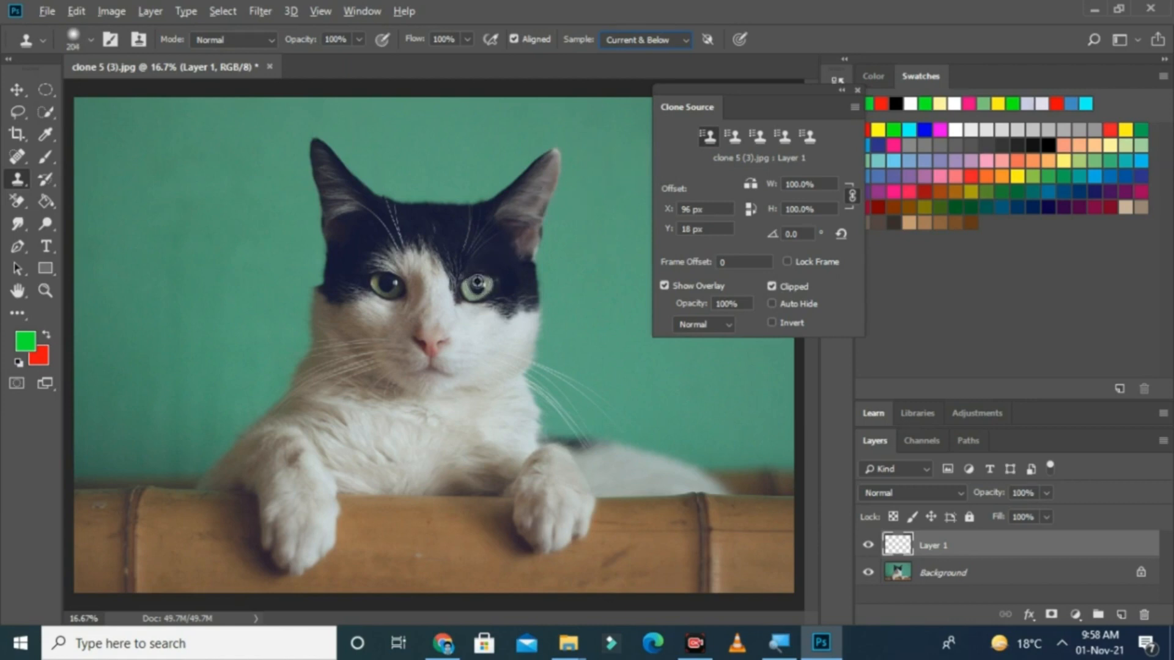
# Try to clone the cat's eye beside the green wall onto its other eye with an unflipped source, and undo the stroke.
pyautogui.keyDown('alt'); pyautogui.click(477, 287); pyautogui.keyUp('alt')
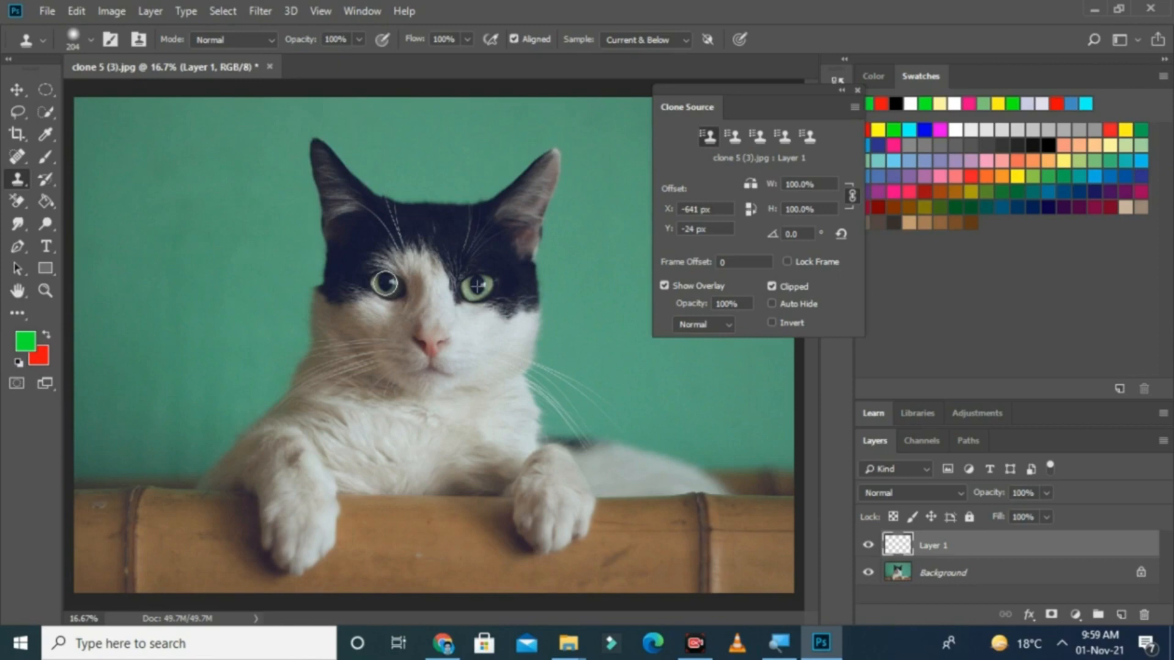
pyautogui.moveTo(385, 283)
pyautogui.mouseDown()
pyautogui.moveTo(384, 298)
pyautogui.moveTo(365, 294)
pyautogui.moveTo(343, 246)
pyautogui.moveTo(323, 301)
pyautogui.moveTo(289, 304)
pyautogui.mouseUp()
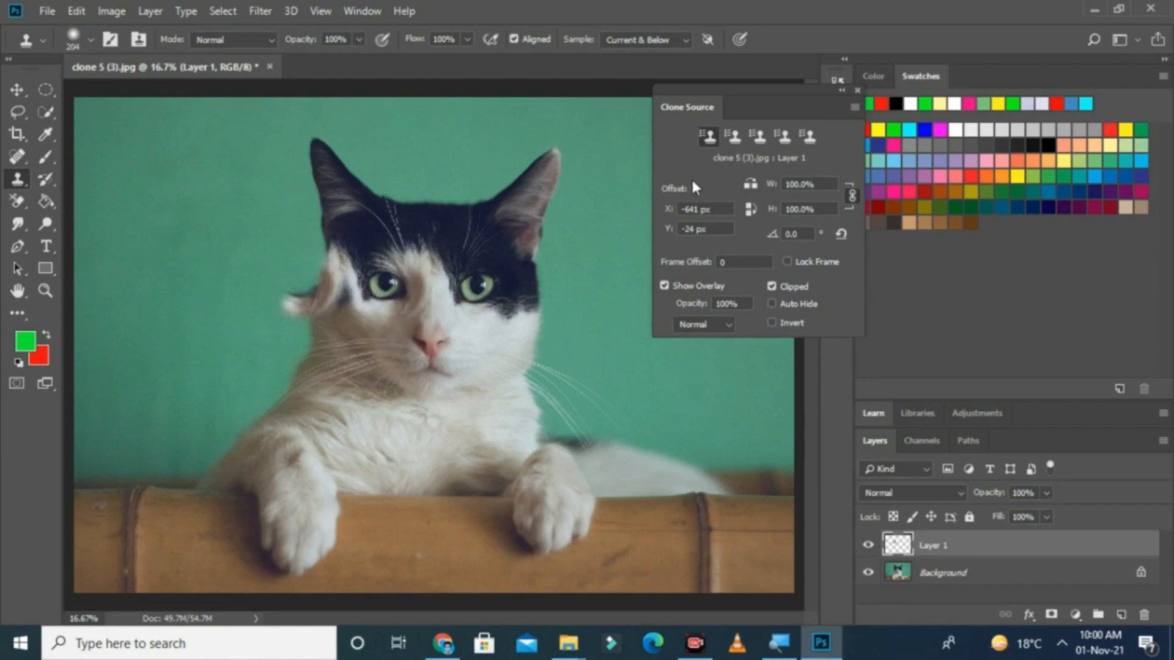
pyautogui.hotkey('ctrl', 'z')
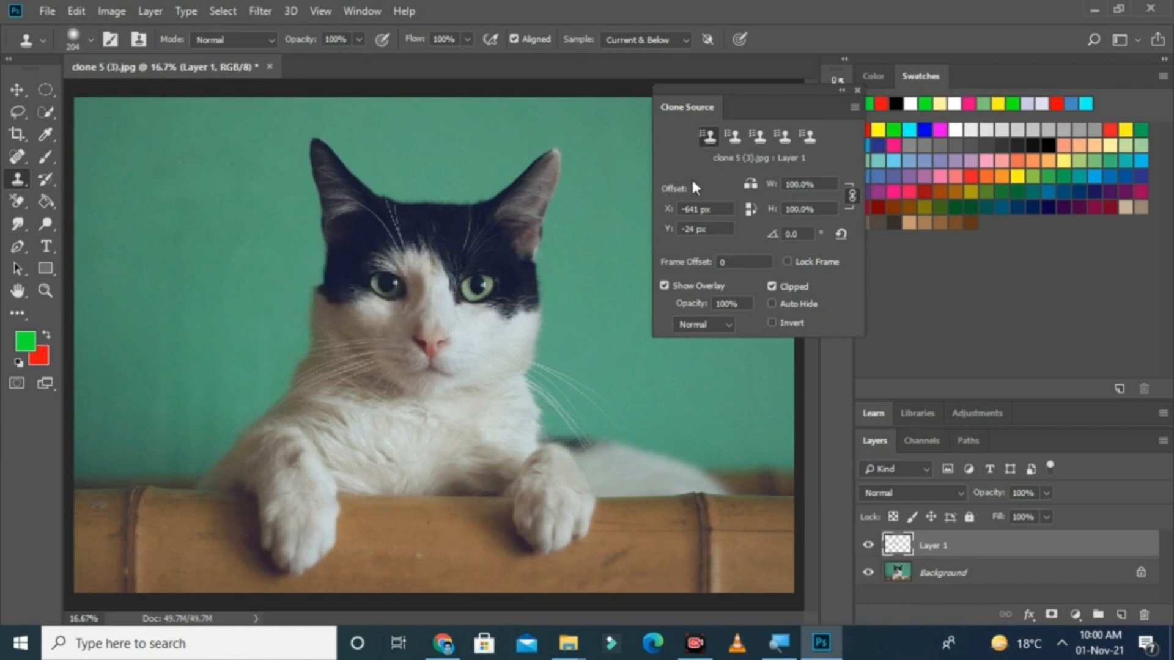
# Flip the clone source horizontally and clone the right half of the cat's face around the eye and forehead onto the left half.
pyautogui.click(750, 185)
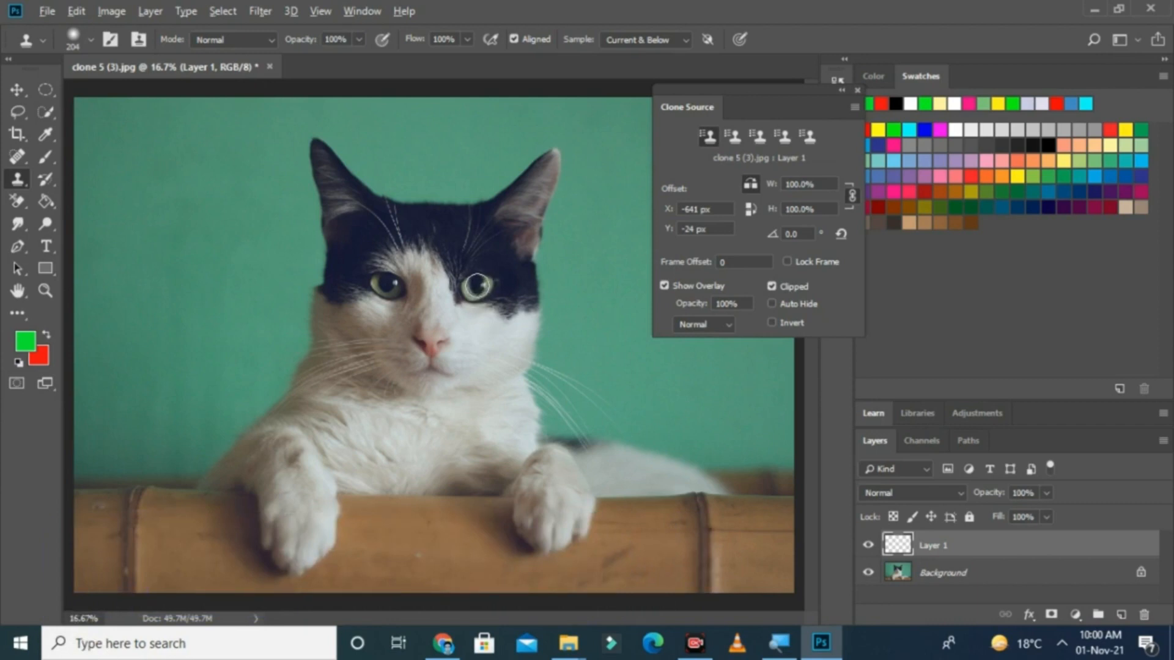
pyautogui.keyDown('alt'); pyautogui.click(477, 286); pyautogui.keyUp('alt')
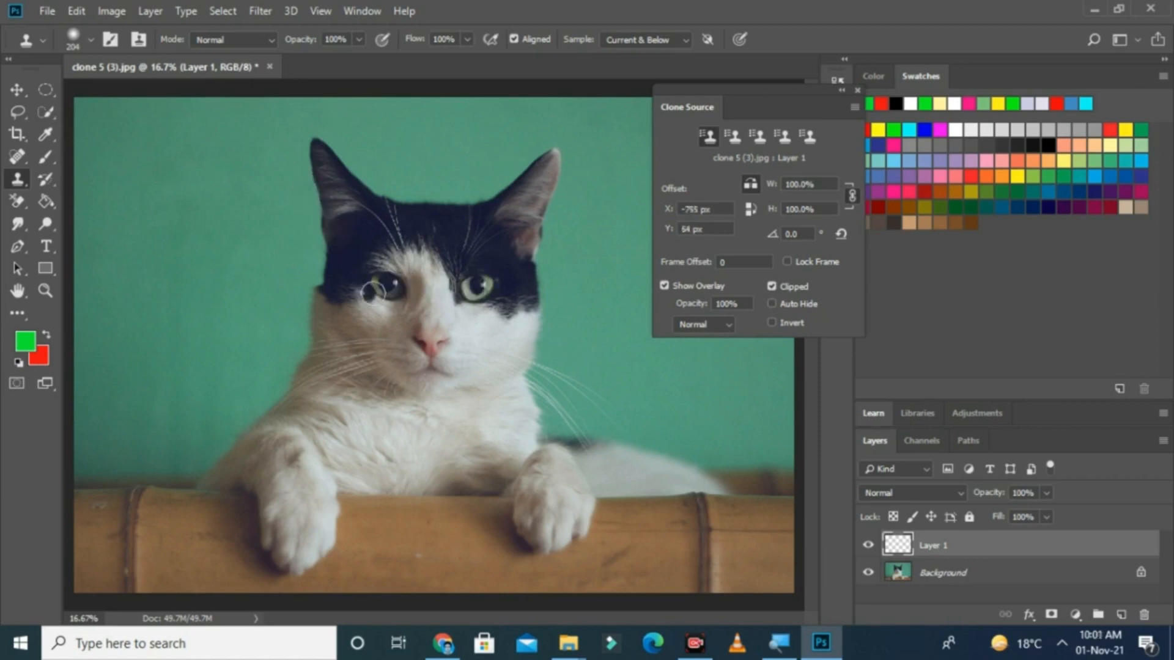
pyautogui.click(387, 284)
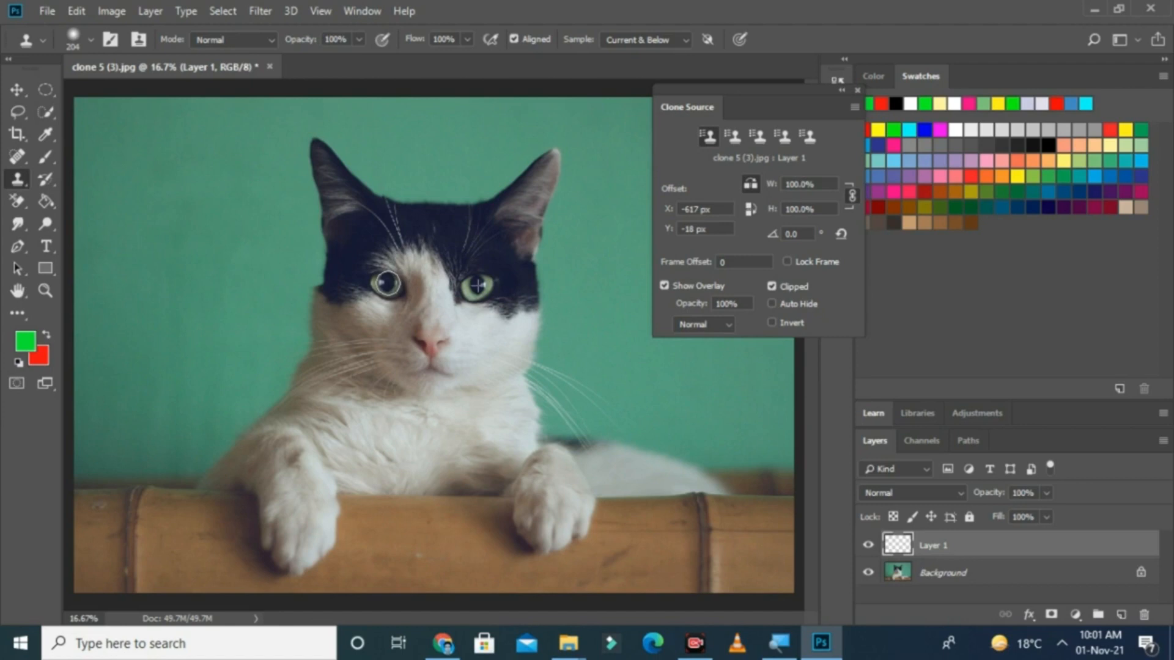
pyautogui.moveTo(387, 283)
pyautogui.mouseDown()
pyautogui.moveTo(365, 295)
pyautogui.moveTo(375, 306)
pyautogui.moveTo(327, 303)
pyautogui.moveTo(335, 266)
pyautogui.moveTo(354, 267)
pyautogui.moveTo(335, 265)
pyautogui.moveTo(329, 239)
pyautogui.moveTo(376, 239)
pyautogui.moveTo(411, 287)
pyautogui.moveTo(332, 305)
pyautogui.moveTo(322, 346)
pyautogui.moveTo(290, 367)
pyautogui.moveTo(320, 301)
pyautogui.moveTo(317, 276)
pyautogui.mouseUp()
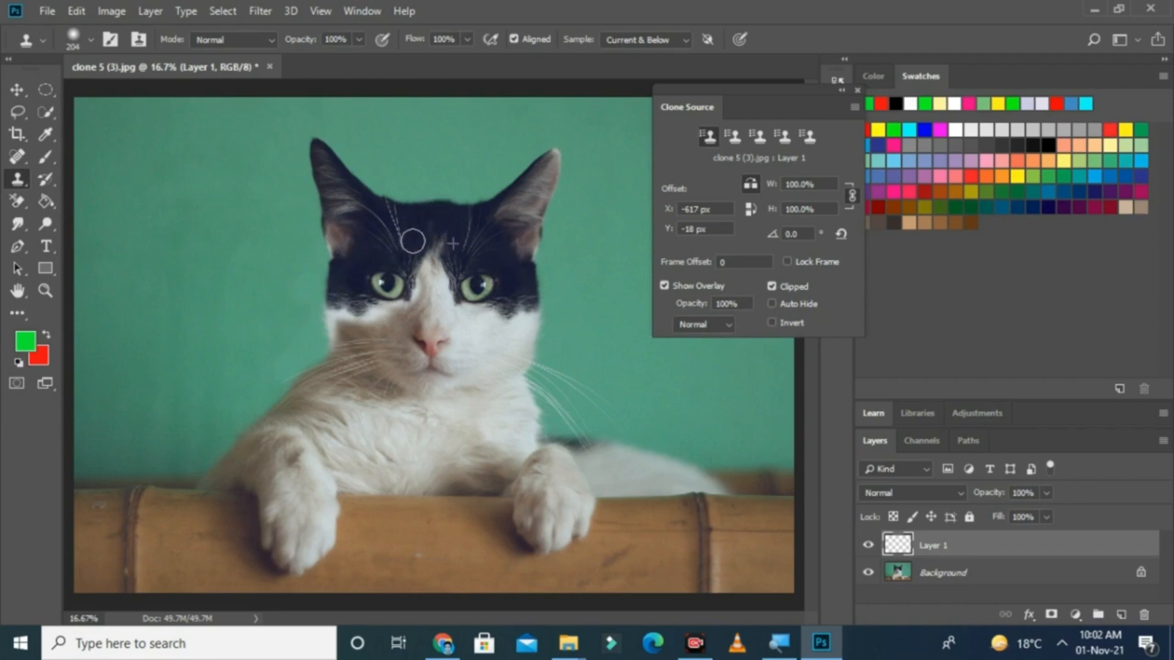
pyautogui.moveTo(411, 244); pyautogui.dragTo(377, 219)
# Sample the cat's nose, scale the clone source to 27%, and paint a miniature cat on the wall left of the original.
pyautogui.click(852, 196)
pyautogui.keyDown('alt'); pyautogui.click(430, 340); pyautogui.keyUp('alt')
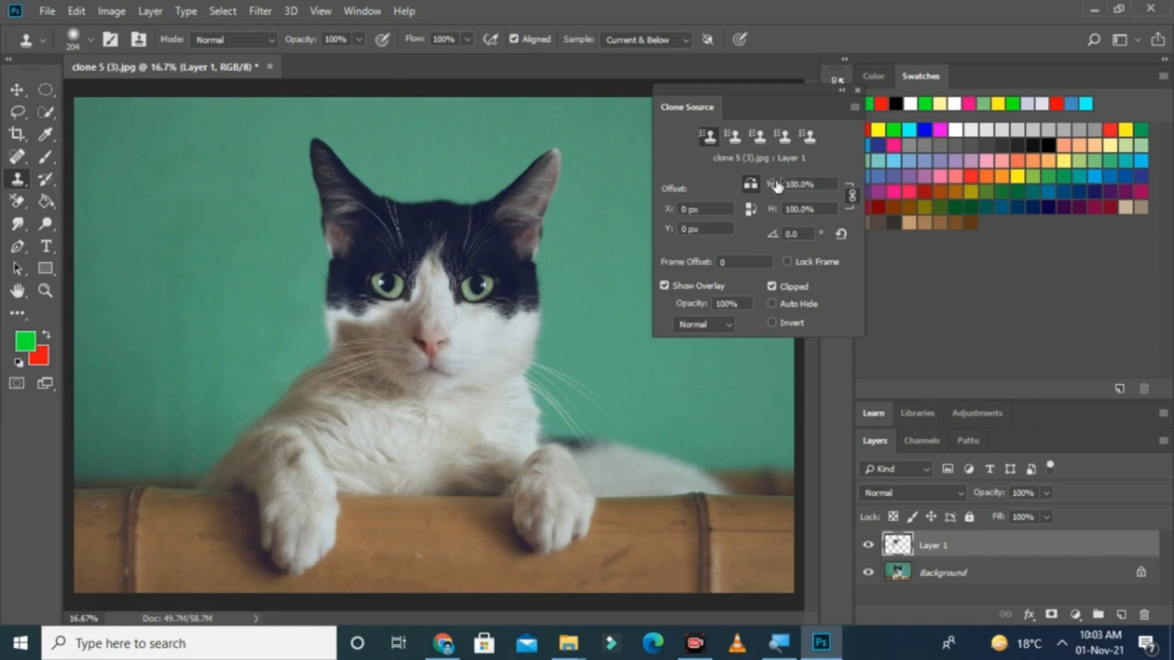
pyautogui.moveTo(776, 185); pyautogui.dragTo(768, 188)
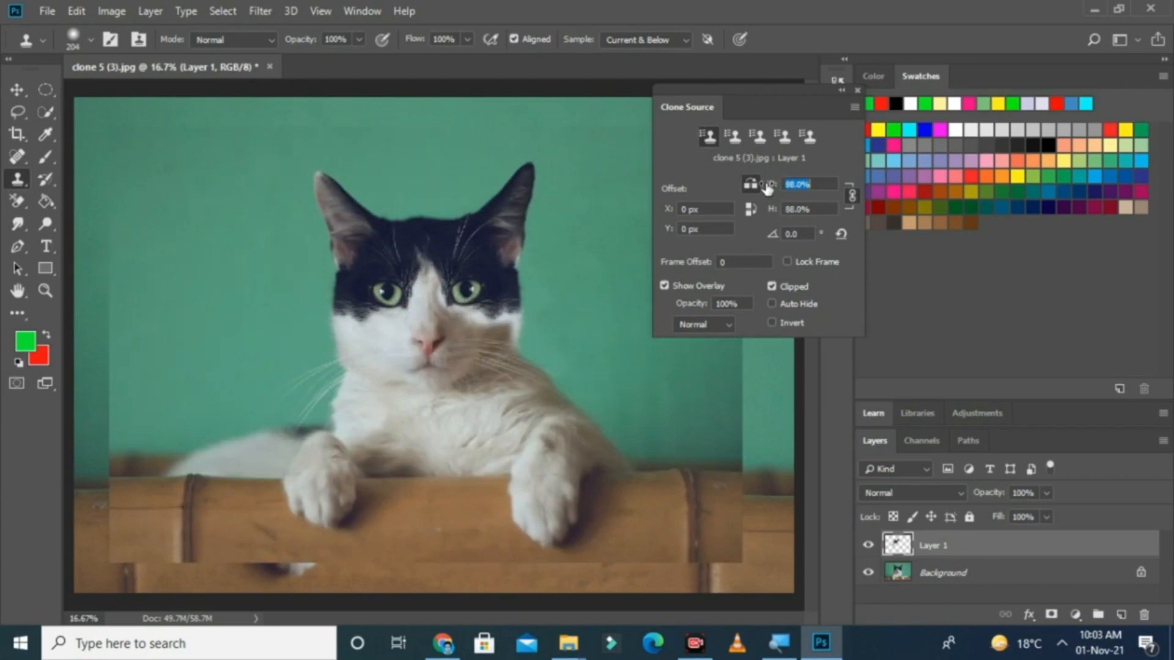
pyautogui.moveTo(768, 188); pyautogui.dragTo(714, 191)
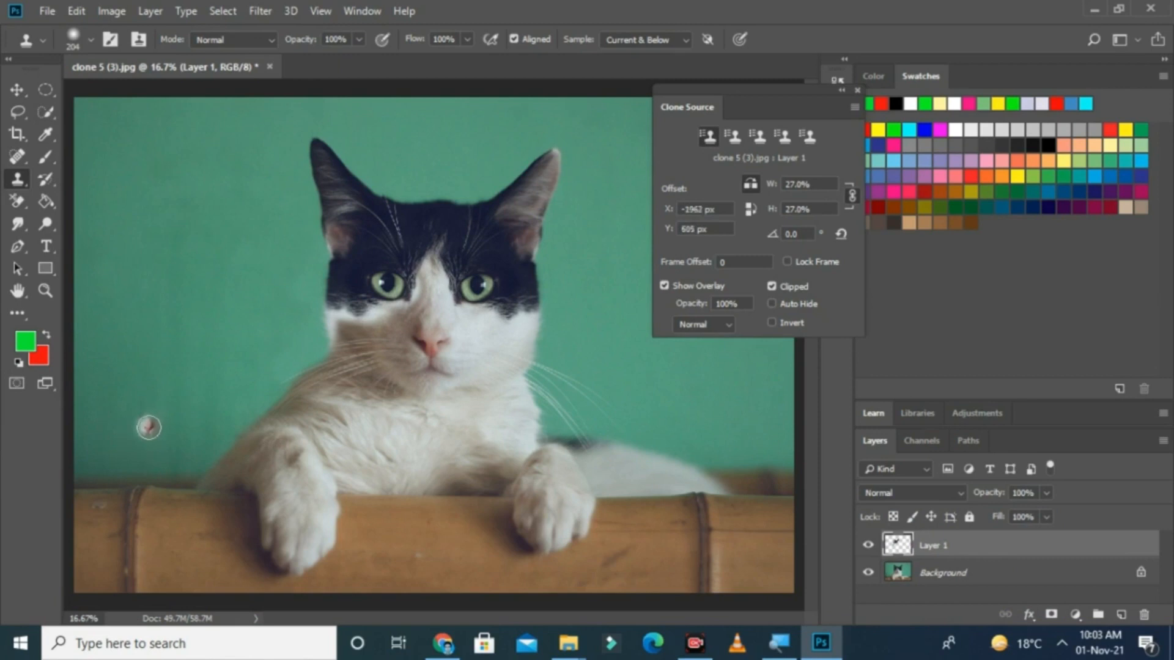
pyautogui.moveTo(178, 346)
pyautogui.mouseDown()
pyautogui.moveTo(138, 372)
pyautogui.moveTo(155, 393)
pyautogui.moveTo(185, 387)
pyautogui.moveTo(209, 355)
pyautogui.moveTo(205, 319)
pyautogui.moveTo(162, 315)
pyautogui.moveTo(148, 341)
pyautogui.moveTo(148, 362)
pyautogui.moveTo(181, 375)
pyautogui.moveTo(182, 342)
pyautogui.moveTo(131, 335)
pyautogui.moveTo(122, 358)
pyautogui.moveTo(140, 399)
pyautogui.moveTo(192, 396)
pyautogui.moveTo(219, 359)
pyautogui.moveTo(217, 338)
pyautogui.moveTo(150, 316)
pyautogui.moveTo(126, 346)
pyautogui.moveTo(127, 382)
pyautogui.moveTo(180, 409)
pyautogui.moveTo(214, 373)
pyautogui.moveTo(218, 327)
pyautogui.moveTo(169, 292)
pyautogui.moveTo(131, 304)
pyautogui.moveTo(107, 349)
pyautogui.moveTo(107, 397)
pyautogui.moveTo(163, 423)
pyautogui.moveTo(198, 419)
pyautogui.moveTo(221, 378)
pyautogui.moveTo(216, 330)
pyautogui.moveTo(229, 395)
pyautogui.moveTo(215, 413)
pyautogui.moveTo(101, 406)
pyautogui.moveTo(101, 382)
pyautogui.moveTo(143, 324)
pyautogui.moveTo(211, 298)
pyautogui.moveTo(225, 385)
pyautogui.moveTo(187, 408)
pyautogui.mouseUp()
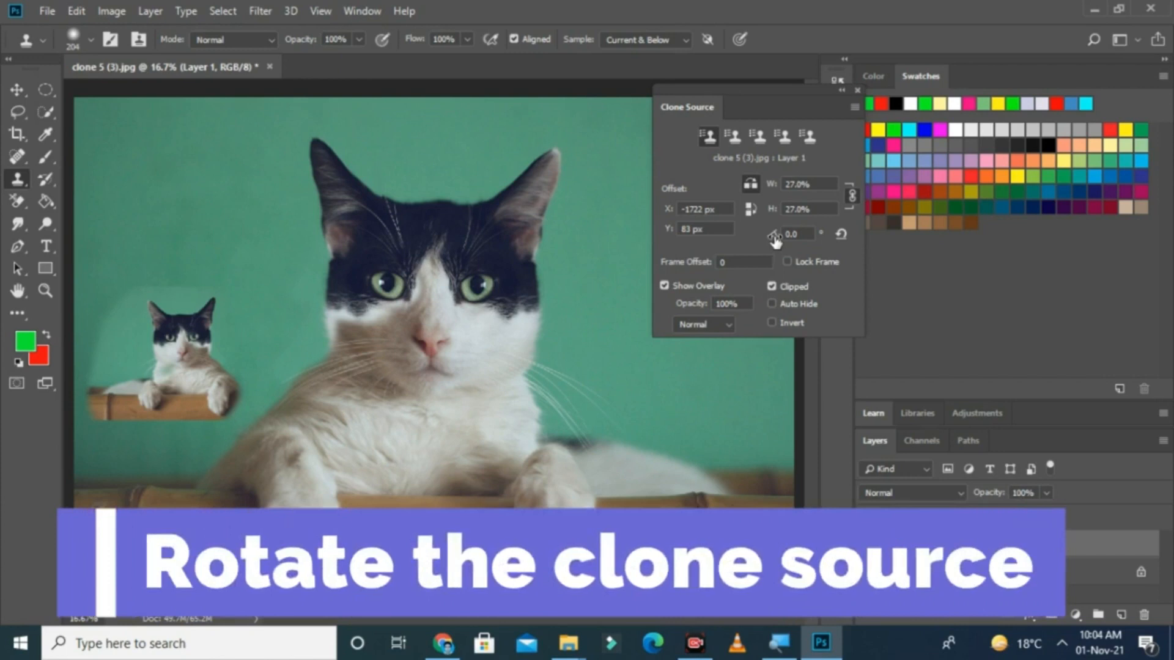
# Rotate the clone source to 12.8°, try painting a tilted miniature cat on the wall's upper-left area, and undo the stroke.
pyautogui.moveTo(775, 240); pyautogui.dragTo(886, 248)
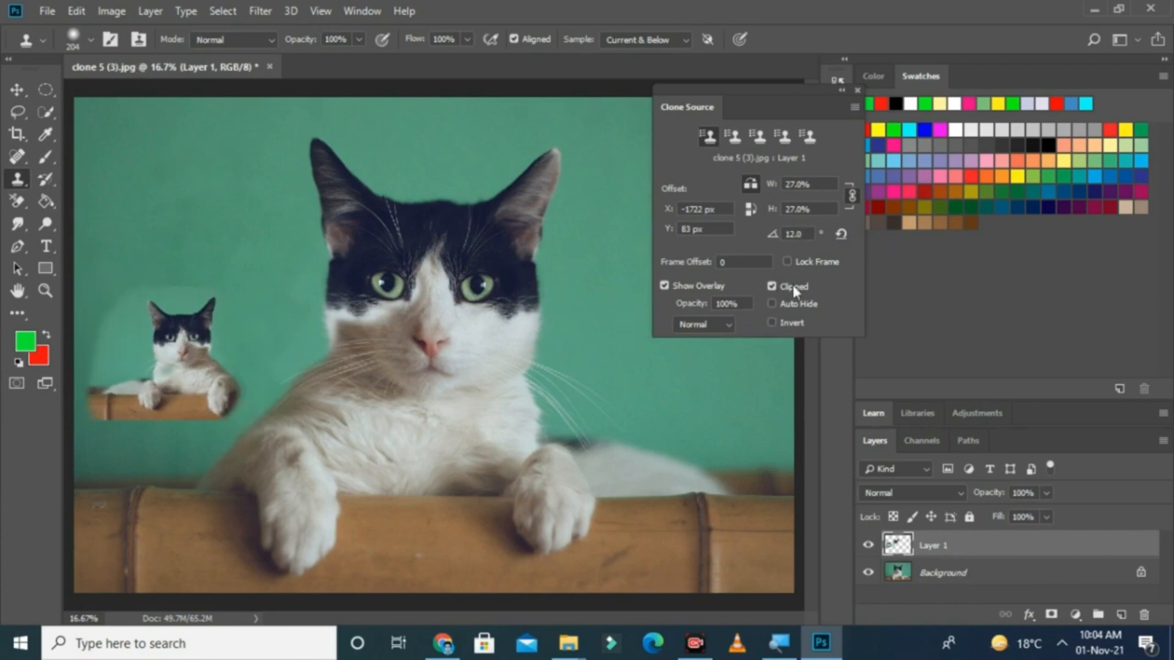
pyautogui.moveTo(781, 237); pyautogui.dragTo(785, 238)
pyautogui.keyDown('alt'); pyautogui.click(435, 343); pyautogui.keyUp('alt')
pyautogui.moveTo(119, 160)
pyautogui.mouseDown()
pyautogui.moveTo(227, 201)
pyautogui.moveTo(216, 214)
pyautogui.moveTo(144, 217)
pyautogui.moveTo(114, 192)
pyautogui.moveTo(137, 138)
pyautogui.moveTo(166, 153)
pyautogui.moveTo(172, 198)
pyautogui.moveTo(198, 161)
pyautogui.moveTo(110, 172)
pyautogui.moveTo(132, 121)
pyautogui.moveTo(171, 181)
pyautogui.moveTo(135, 208)
pyautogui.mouseUp()
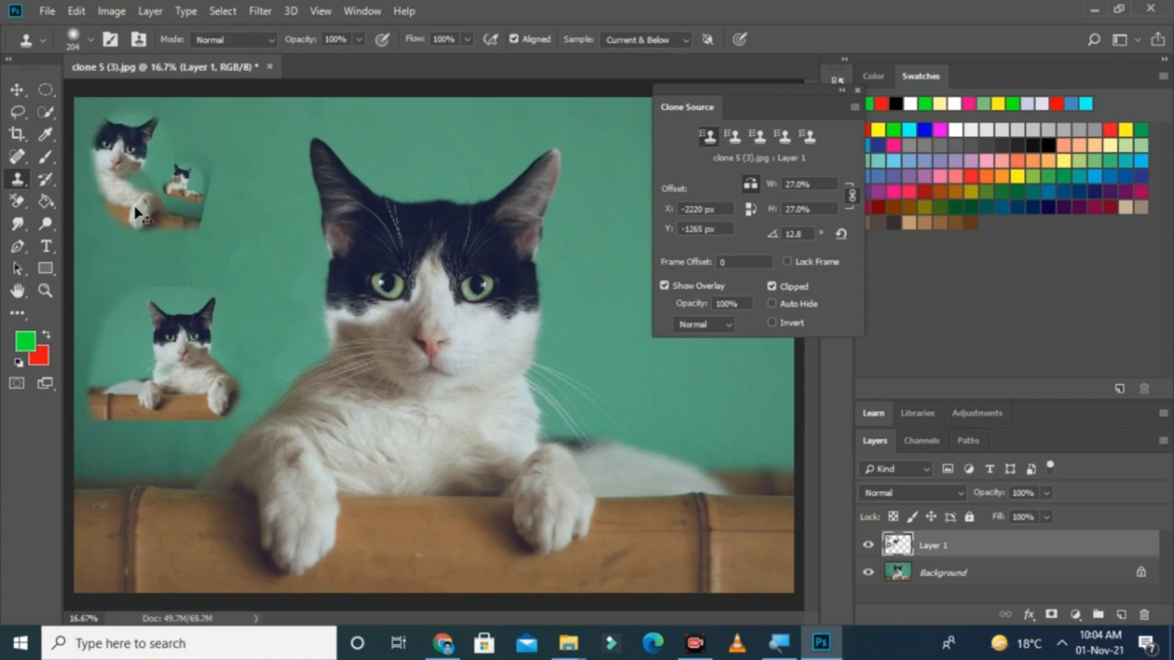
pyautogui.hotkey('ctrl', 'z')
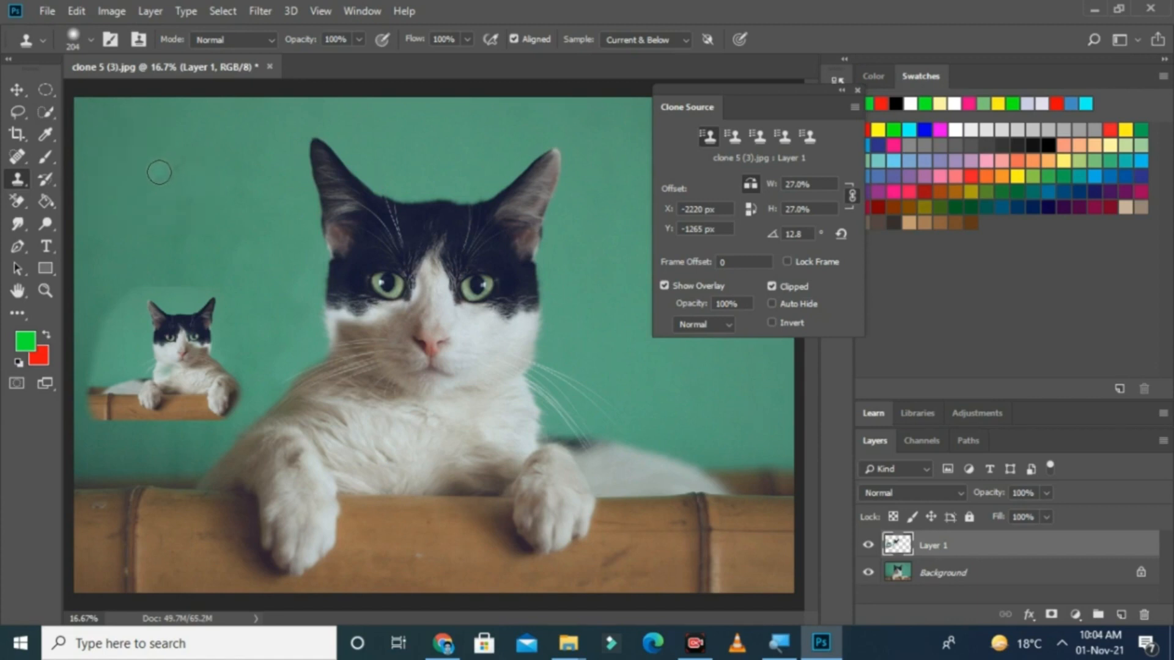
# Paint a tilted miniature cat on the wall's upper-left area, undo the strokes, and repaint the tilted cat there.
pyautogui.moveTo(122, 141)
pyautogui.mouseDown()
pyautogui.moveTo(169, 157)
pyautogui.moveTo(181, 185)
pyautogui.moveTo(117, 194)
pyautogui.moveTo(111, 153)
pyautogui.moveTo(163, 124)
pyautogui.moveTo(164, 201)
pyautogui.moveTo(195, 176)
pyautogui.moveTo(183, 205)
pyautogui.moveTo(140, 228)
pyautogui.moveTo(107, 171)
pyautogui.moveTo(111, 116)
pyautogui.moveTo(83, 187)
pyautogui.moveTo(98, 238)
pyautogui.moveTo(196, 211)
pyautogui.moveTo(217, 176)
pyautogui.moveTo(189, 127)
pyautogui.moveTo(154, 121)
pyautogui.mouseUp()
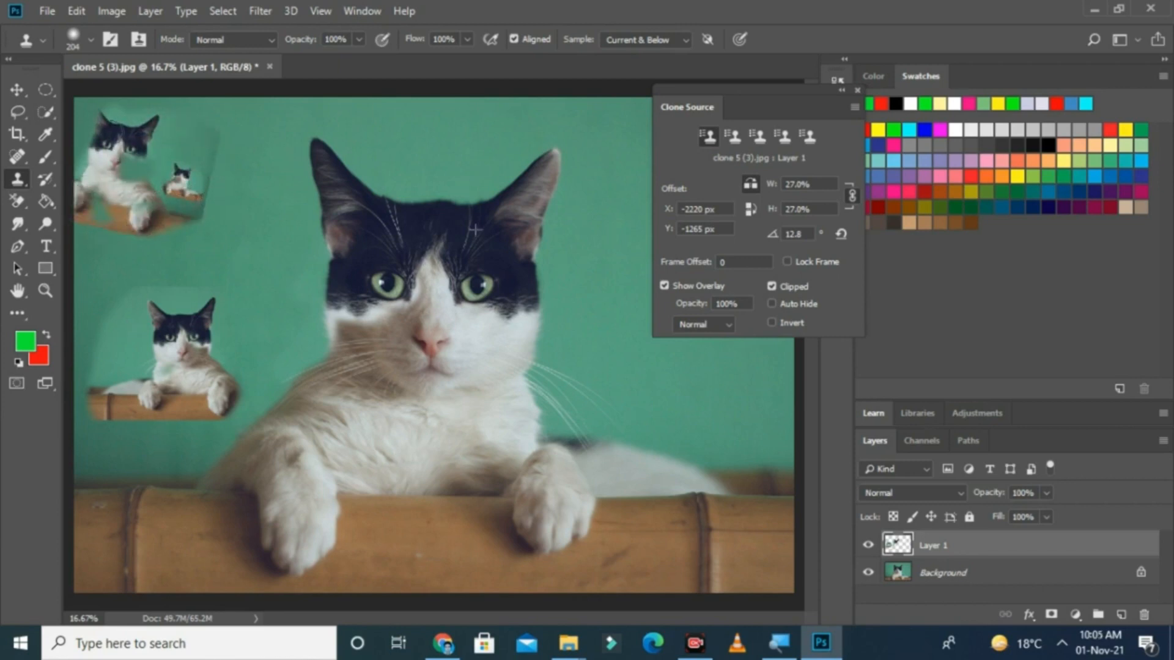
pyautogui.moveTo(100, 202)
pyautogui.mouseDown()
pyautogui.moveTo(172, 226)
pyautogui.moveTo(219, 216)
pyautogui.moveTo(118, 247)
pyautogui.moveTo(86, 206)
pyautogui.moveTo(92, 138)
pyautogui.moveTo(153, 106)
pyautogui.moveTo(199, 107)
pyautogui.moveTo(223, 126)
pyautogui.moveTo(233, 170)
pyautogui.moveTo(197, 241)
pyautogui.mouseUp()
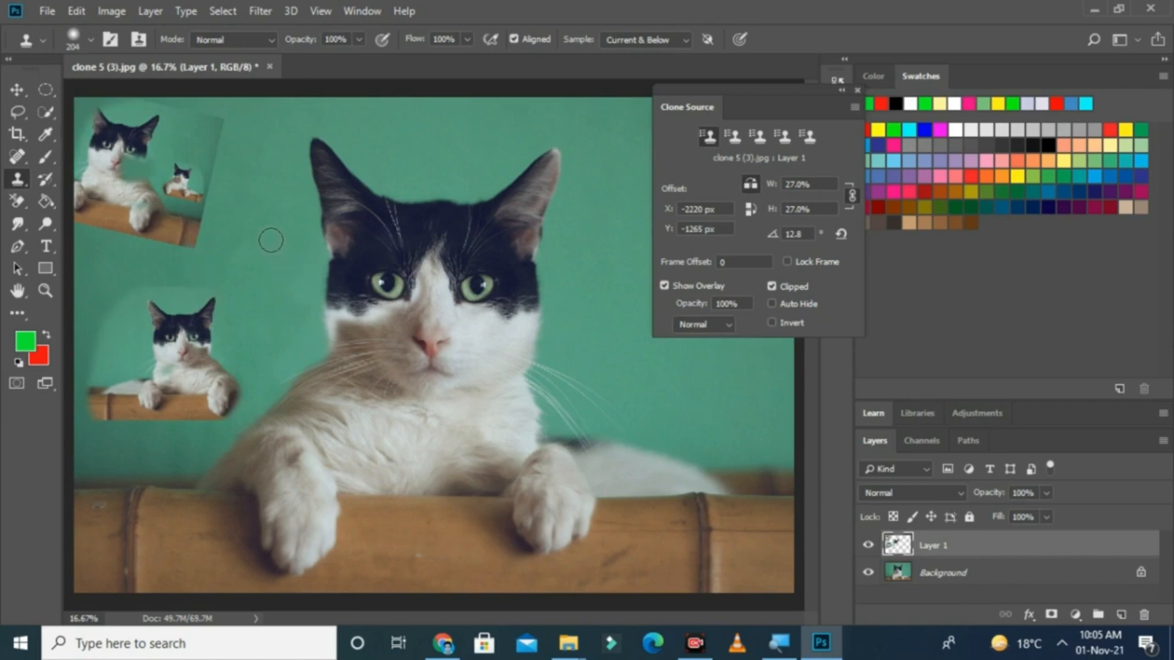
pyautogui.hotkey('ctrl', 'z')
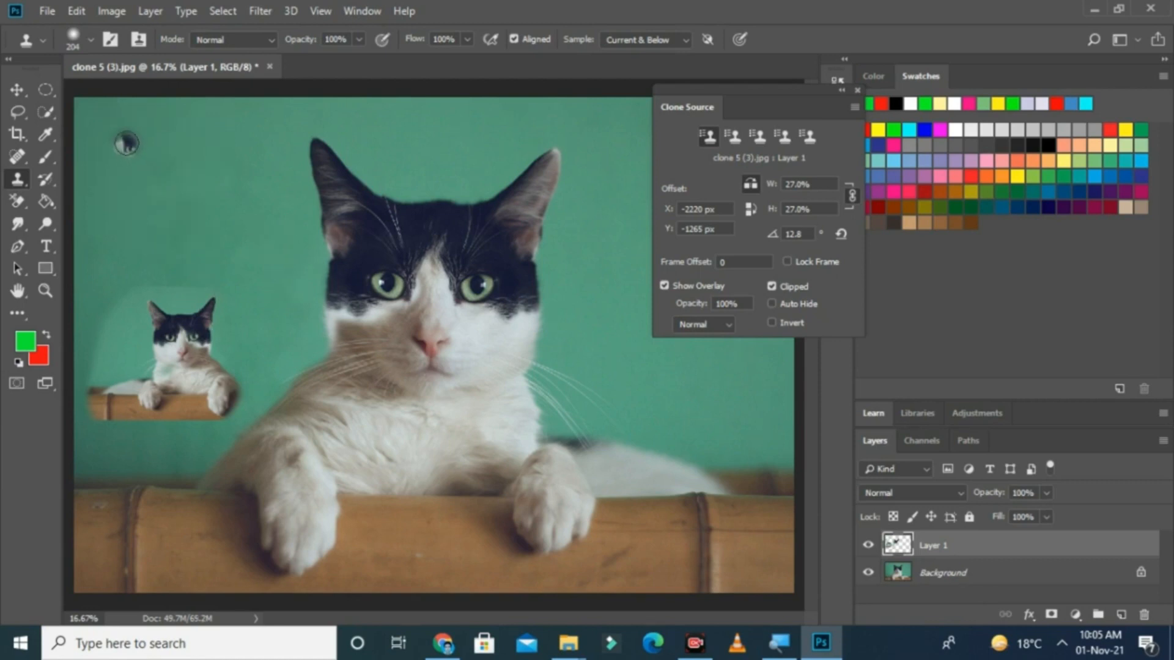
pyautogui.moveTo(127, 144)
pyautogui.mouseDown()
pyautogui.moveTo(104, 202)
pyautogui.moveTo(144, 212)
pyautogui.moveTo(152, 158)
pyautogui.moveTo(115, 139)
pyautogui.moveTo(98, 163)
pyautogui.moveTo(91, 220)
pyautogui.moveTo(148, 232)
pyautogui.moveTo(147, 133)
pyautogui.moveTo(103, 121)
pyautogui.moveTo(74, 160)
pyautogui.moveTo(78, 214)
pyautogui.moveTo(139, 236)
pyautogui.moveTo(160, 166)
pyautogui.moveTo(158, 144)
pyautogui.moveTo(129, 199)
pyautogui.moveTo(94, 202)
pyautogui.mouseUp()
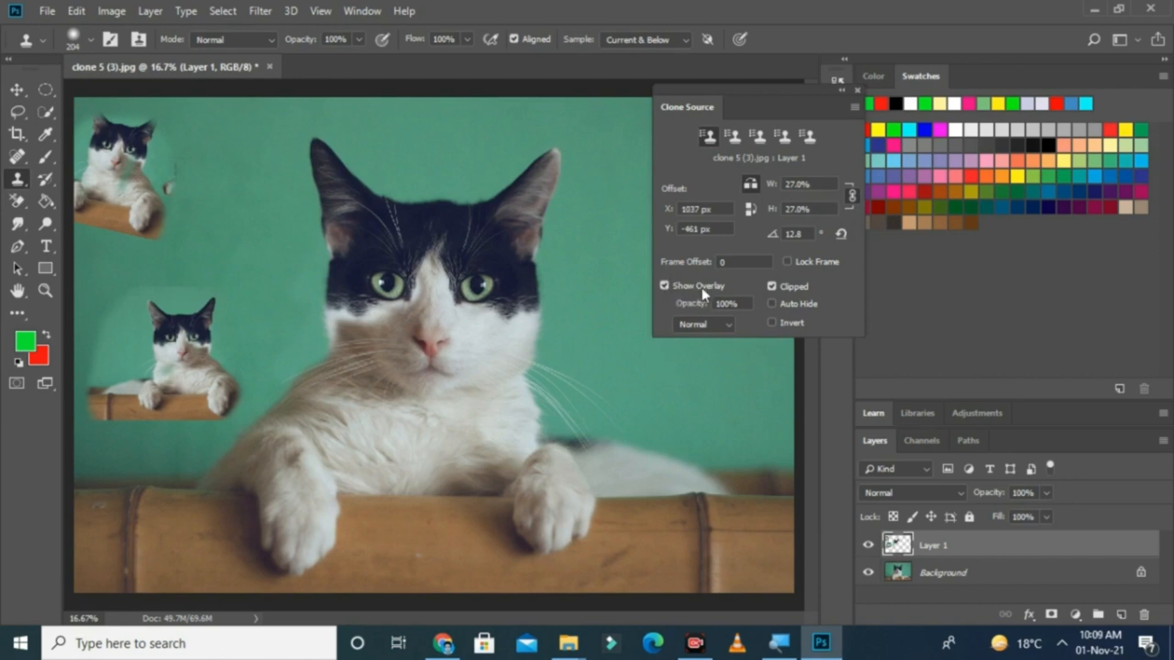
# Sample the cat's nose, try a clone dab above its head and undo it, and delete Layer 1 with the cloned cats.
pyautogui.keyDown('alt'); pyautogui.click(432, 340); pyautogui.keyUp('alt')
pyautogui.click(452, 157)
pyautogui.hotkey('ctrl', 'z')
pyautogui.click(599, 298)
pyautogui.press('Delete')
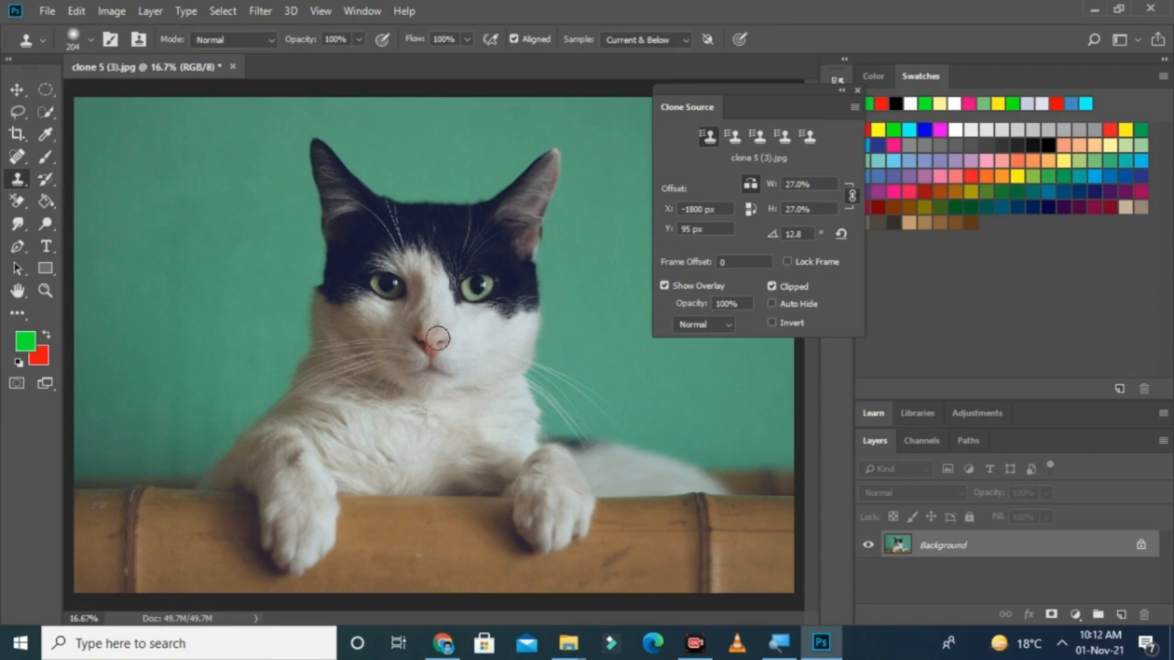
# Resample the cat's nose, scale the clone source to 28%, and set its rotation to 13.0°.
pyautogui.press('alt')
pyautogui.keyDown('alt'); pyautogui.click(428, 340); pyautogui.keyUp('alt')
pyautogui.click(166, 202)
pyautogui.moveTo(775, 242)
pyautogui.mouseDown()
pyautogui.moveTo(765, 243)
pyautogui.moveTo(794, 236)
pyautogui.moveTo(750, 256)
pyautogui.mouseUp()
pyautogui.moveTo(769, 190)
pyautogui.mouseDown()
pyautogui.moveTo(805, 189)
pyautogui.moveTo(769, 205)
pyautogui.mouseUp()
pyautogui.moveTo(775, 188); pyautogui.dragTo(800, 189)
pyautogui.press('Up')
pyautogui.press('Up')
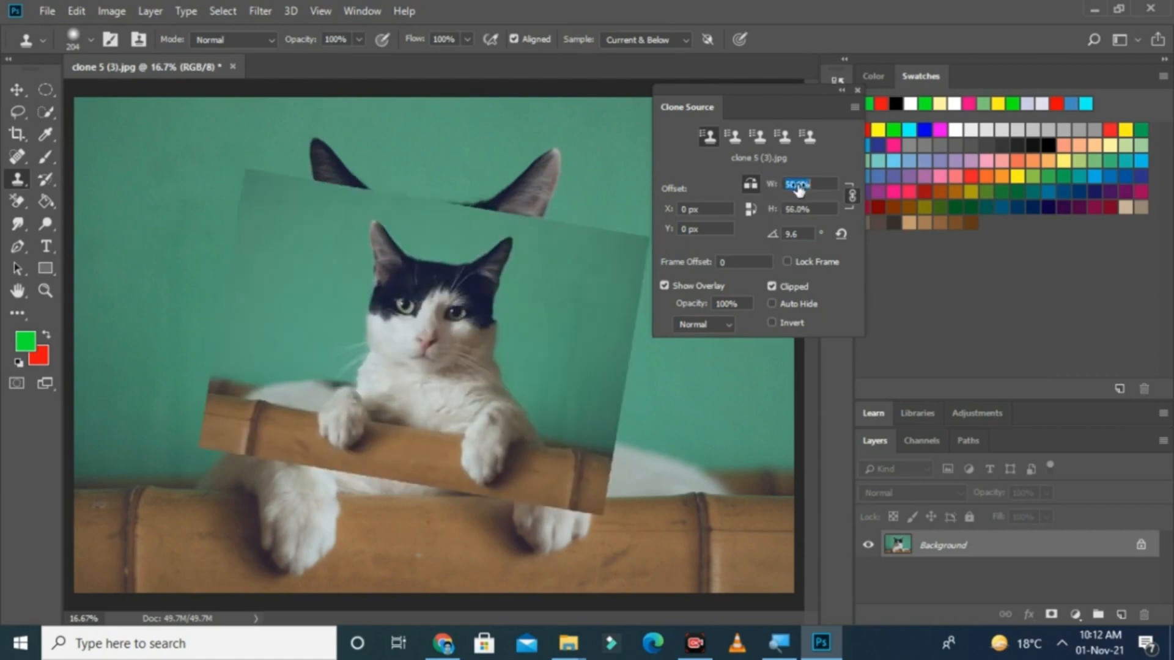
pyautogui.moveTo(798, 191); pyautogui.dragTo(774, 195)
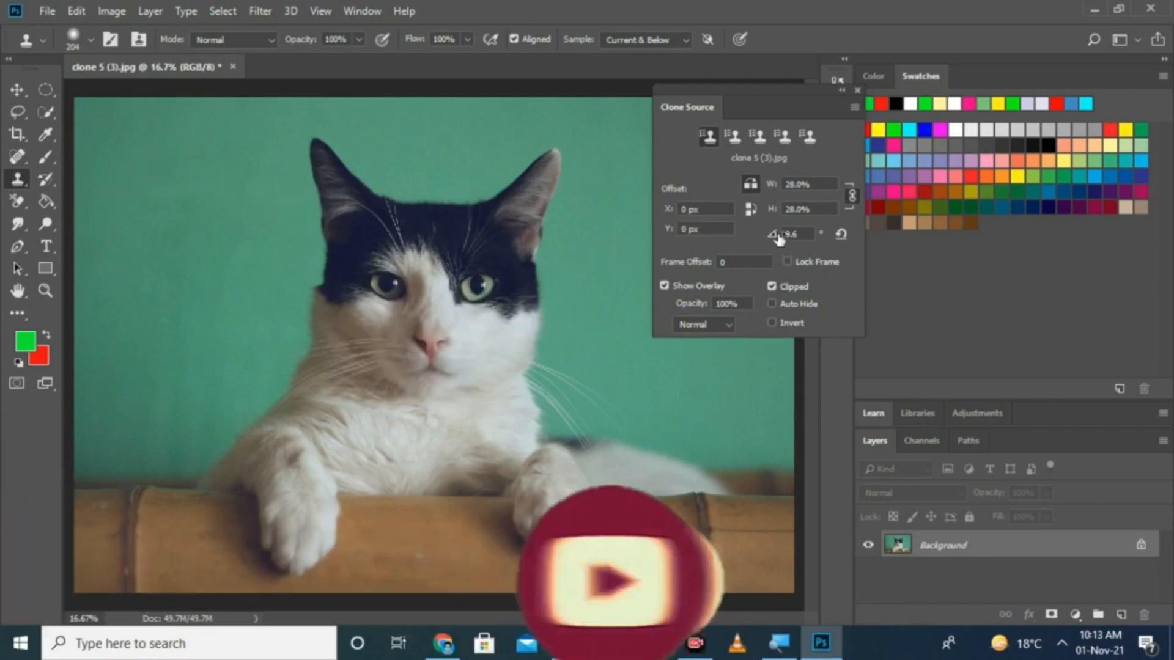
pyautogui.moveTo(773, 240)
pyautogui.mouseDown()
pyautogui.moveTo(755, 240)
pyautogui.moveTo(802, 241)
pyautogui.mouseUp()
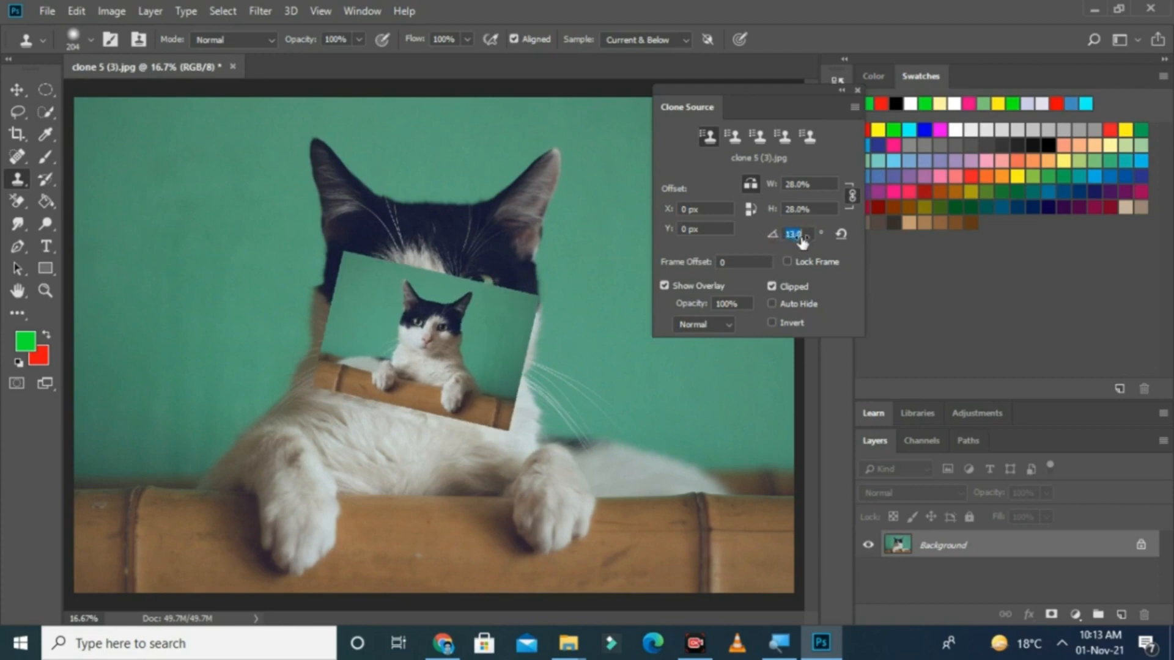
pyautogui.moveTo(803, 241); pyautogui.dragTo(802, 241)
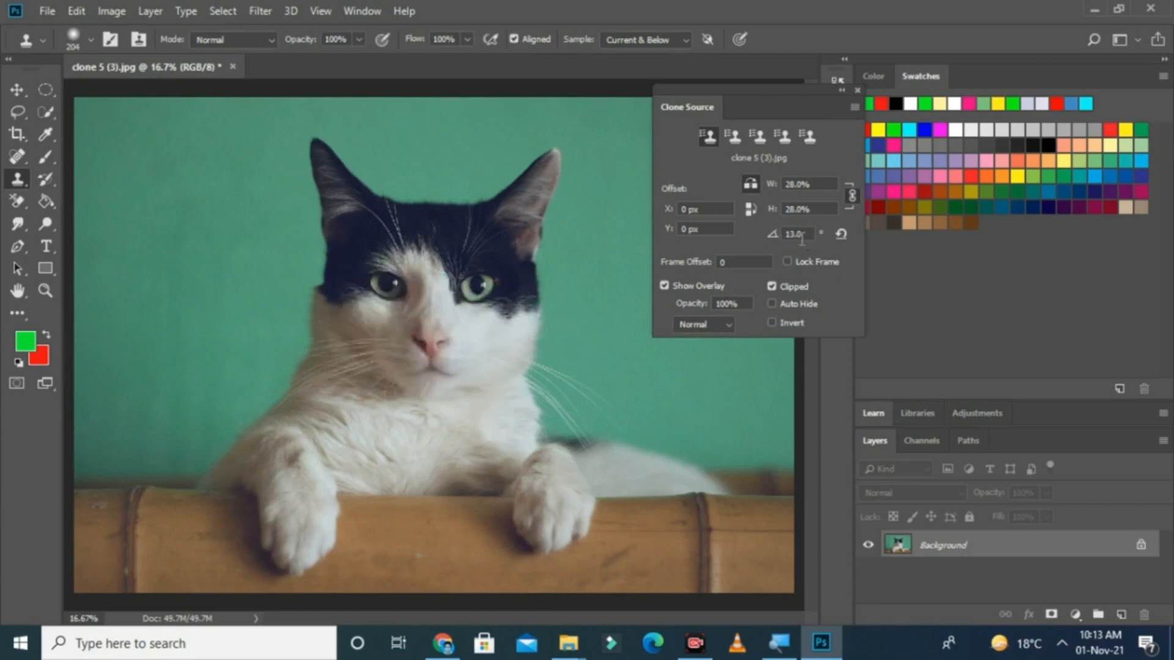
# Switch the clone source's Lock Frame option on and off again, and toggle the overlay's Clipped option.
pyautogui.click(788, 262)
pyautogui.click(788, 262)
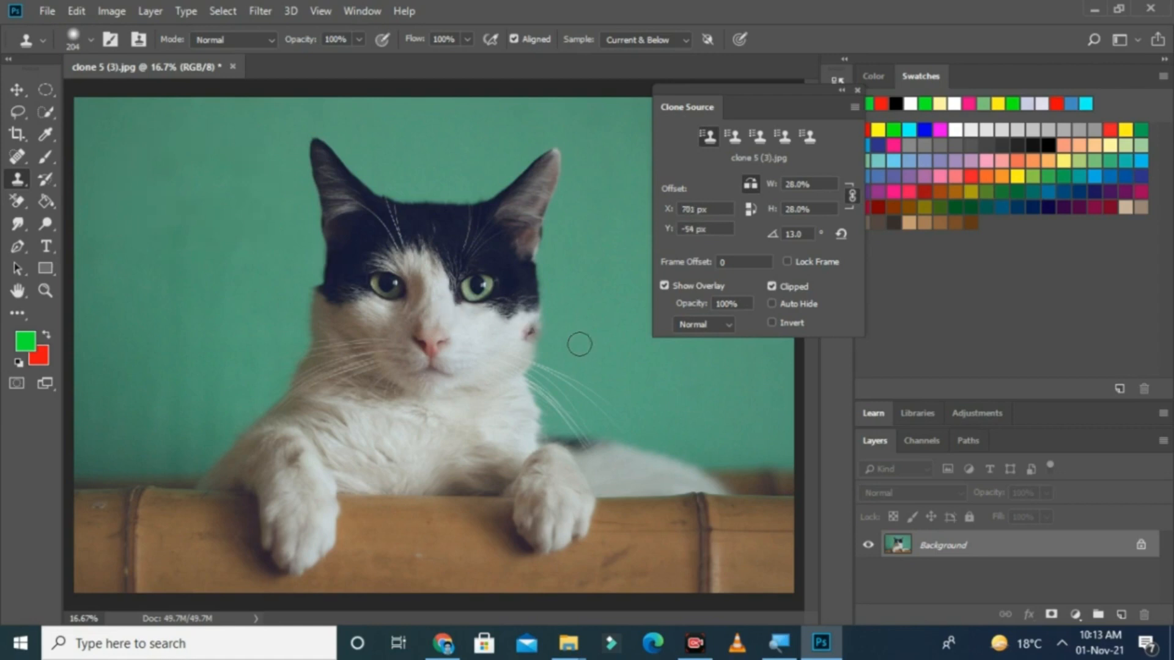
pyautogui.click(773, 286)
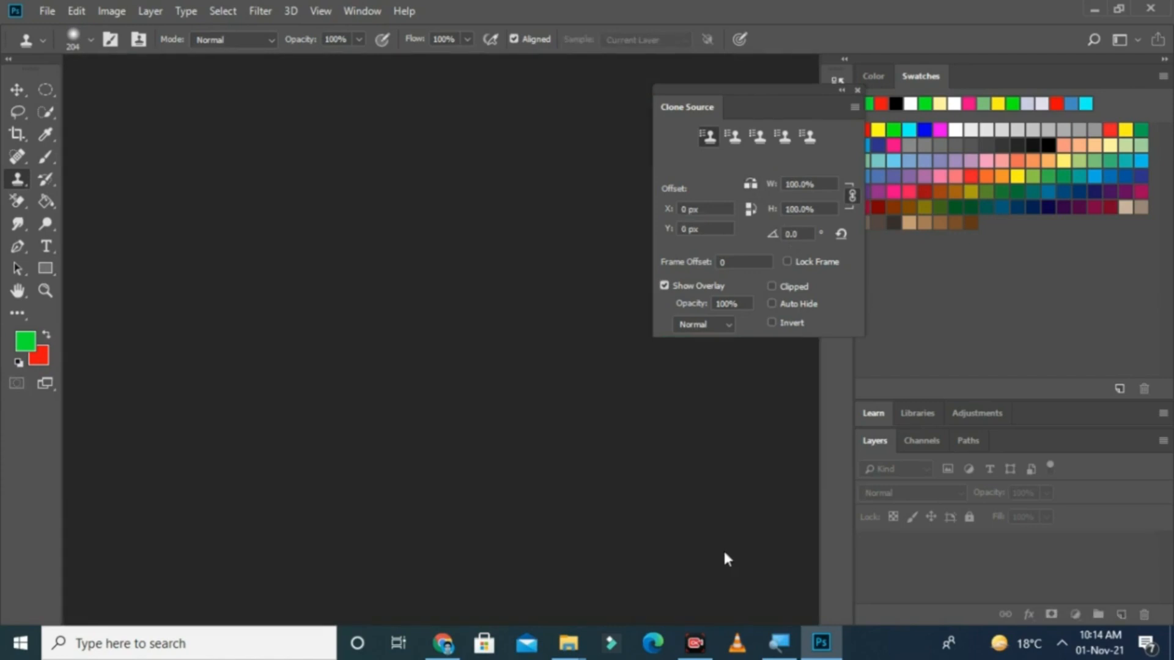
# Open the image "clone project (2)" from the clone tools folder in Photoshop at 25% zoom.
pyautogui.moveTo(569, 642)
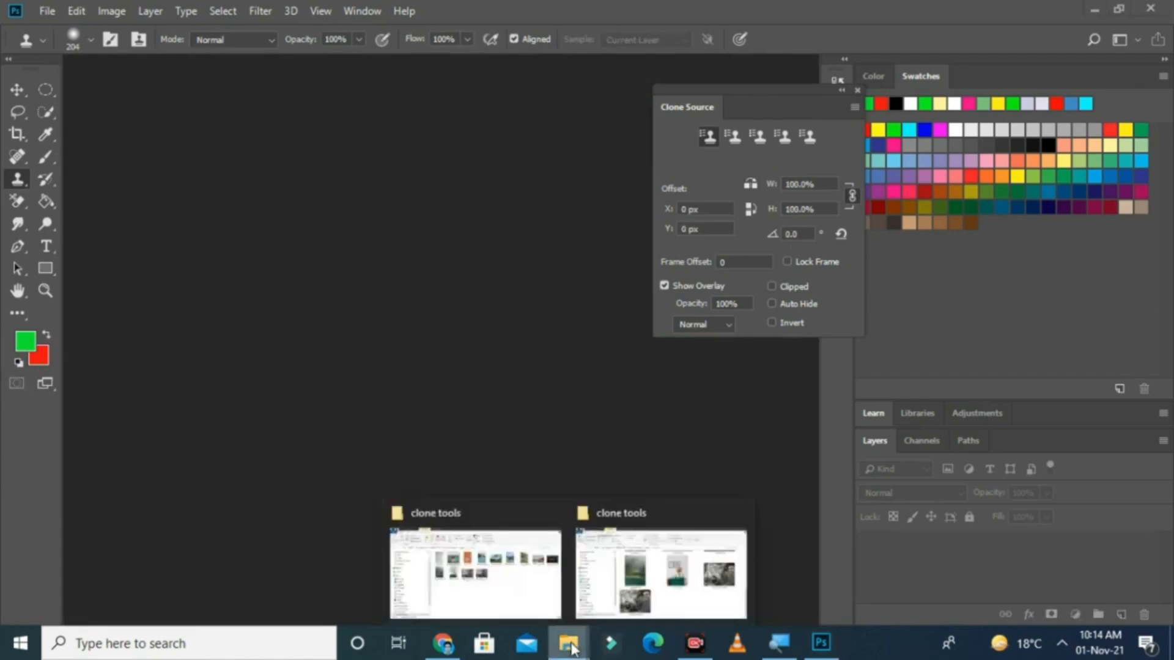
pyautogui.click(524, 578)
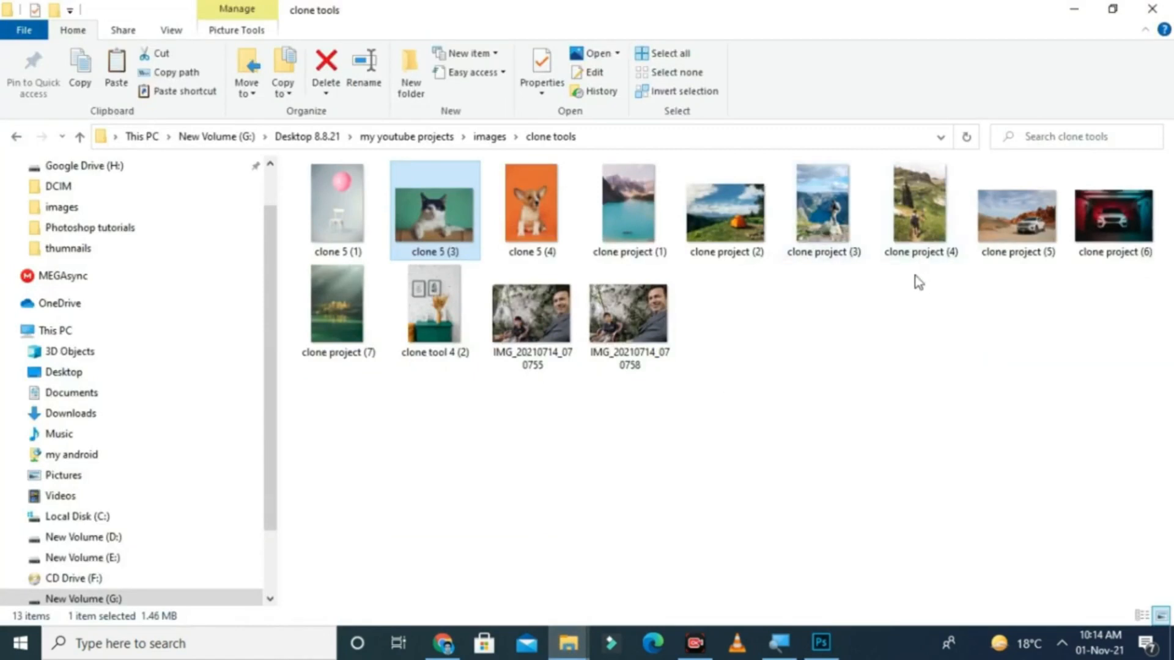
pyautogui.moveTo(722, 216)
pyautogui.mouseDown()
pyautogui.moveTo(773, 420)
pyautogui.moveTo(779, 600)
pyautogui.moveTo(740, 617)
pyautogui.moveTo(783, 641)
pyautogui.moveTo(821, 641)
pyautogui.moveTo(660, 550)
pyautogui.moveTo(412, 343)
pyautogui.mouseUp()
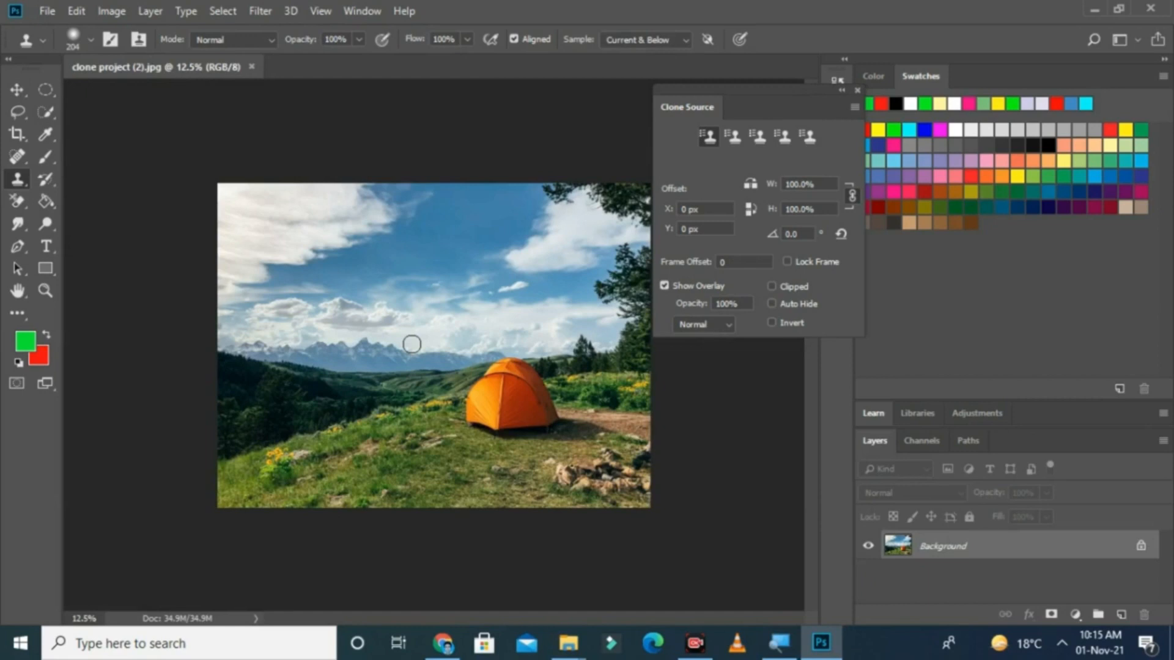
pyautogui.hotkey('ctrl', '+')
pyautogui.hotkey('ctrl', '+')
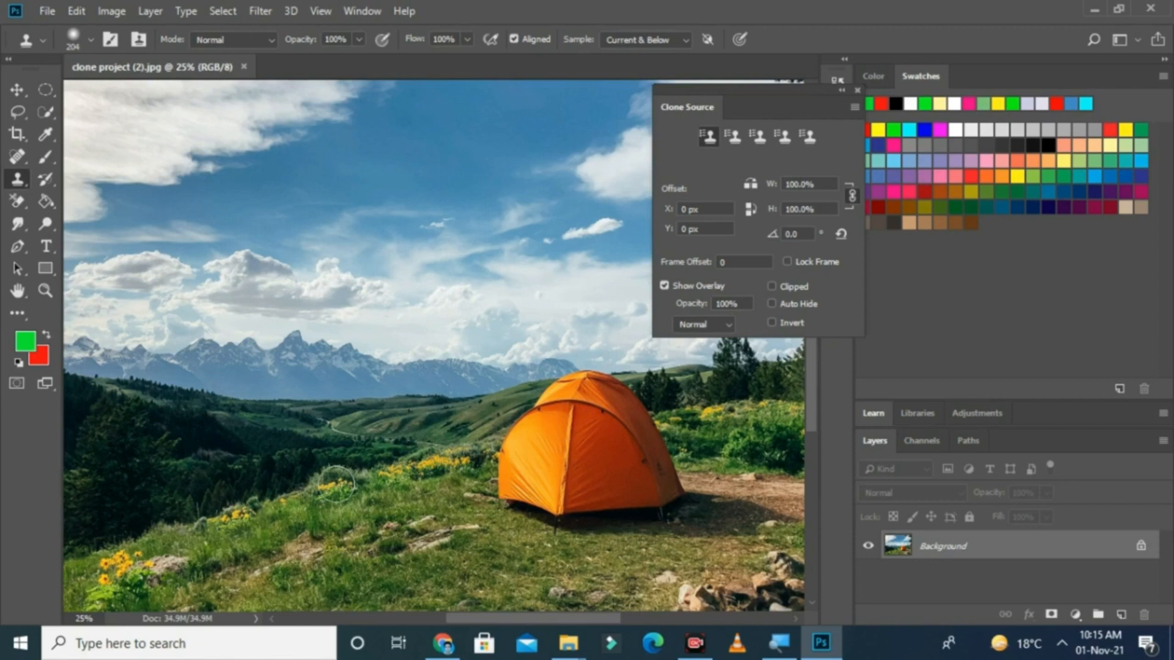
# Sample the grassy slope beside the tent, clip the overlay, and clone the flowered hillside across the tent's middle.
pyautogui.keyDown('alt'); pyautogui.click(337, 484); pyautogui.keyUp('alt')
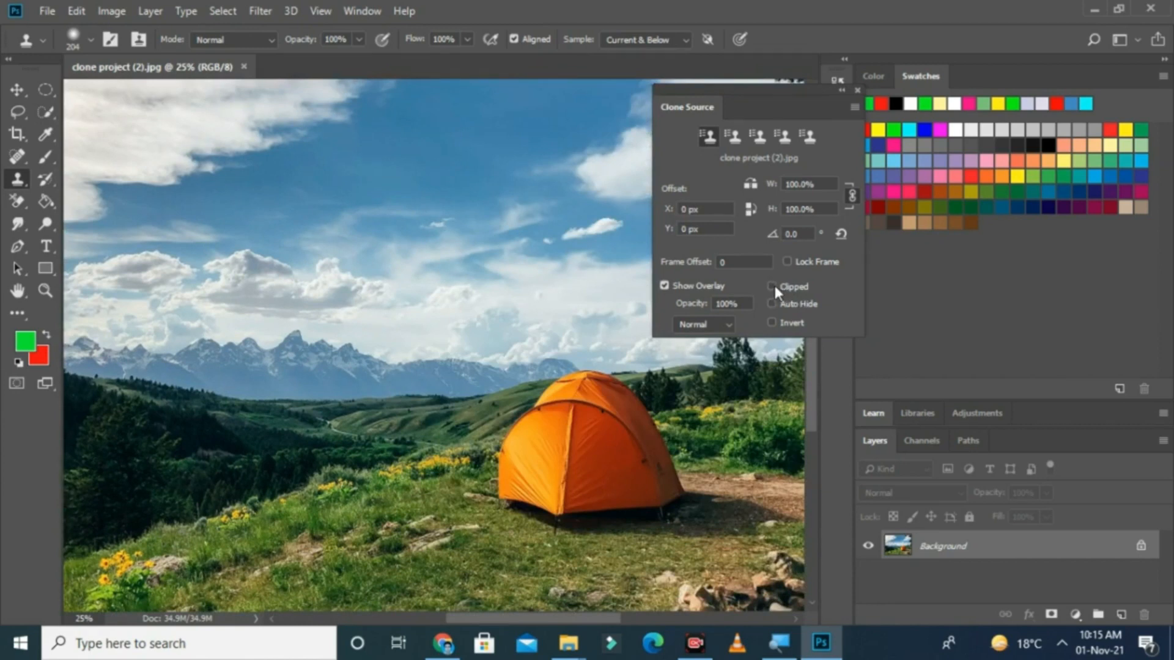
pyautogui.click(772, 286)
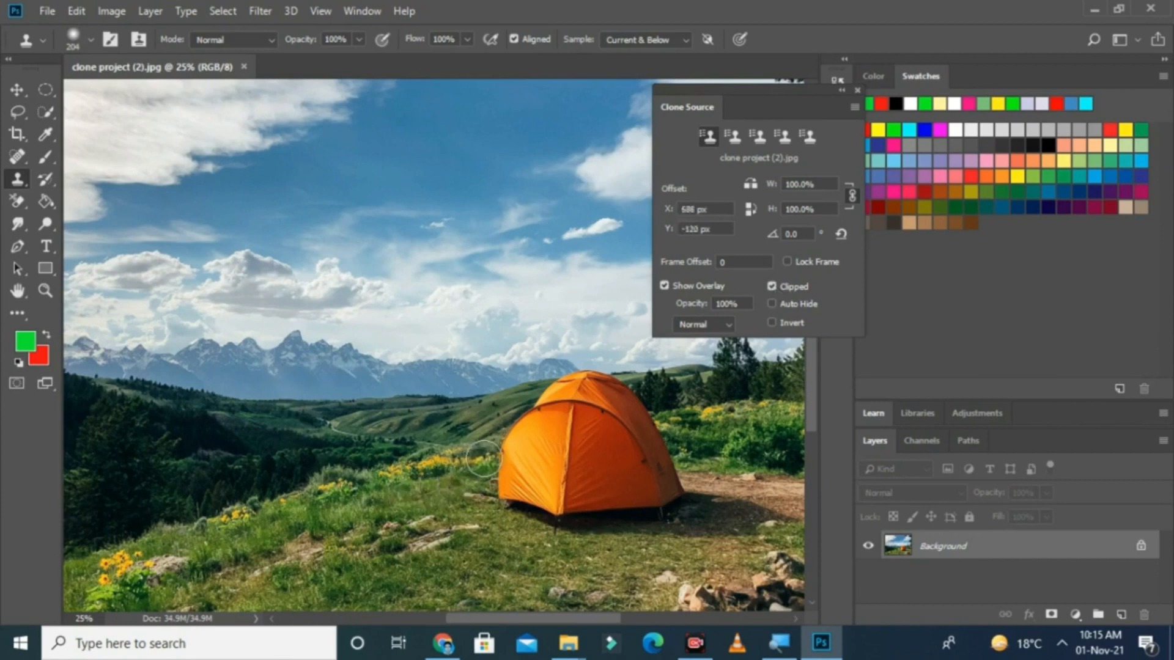
pyautogui.click(483, 459)
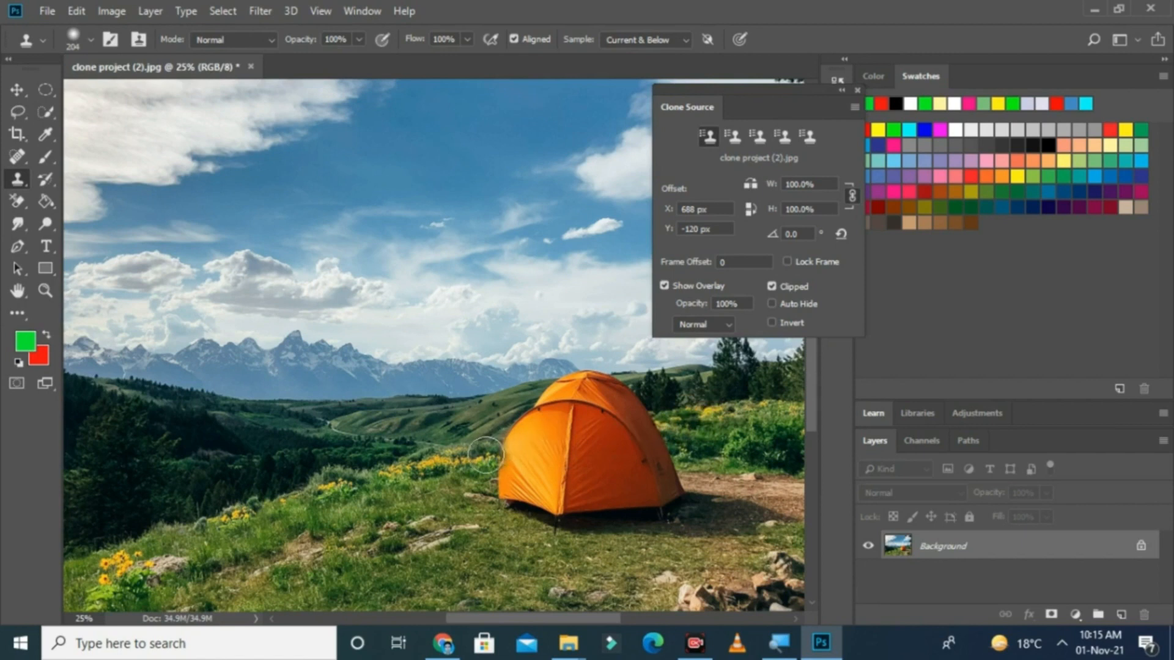
pyautogui.moveTo(486, 455); pyautogui.dragTo(665, 429)
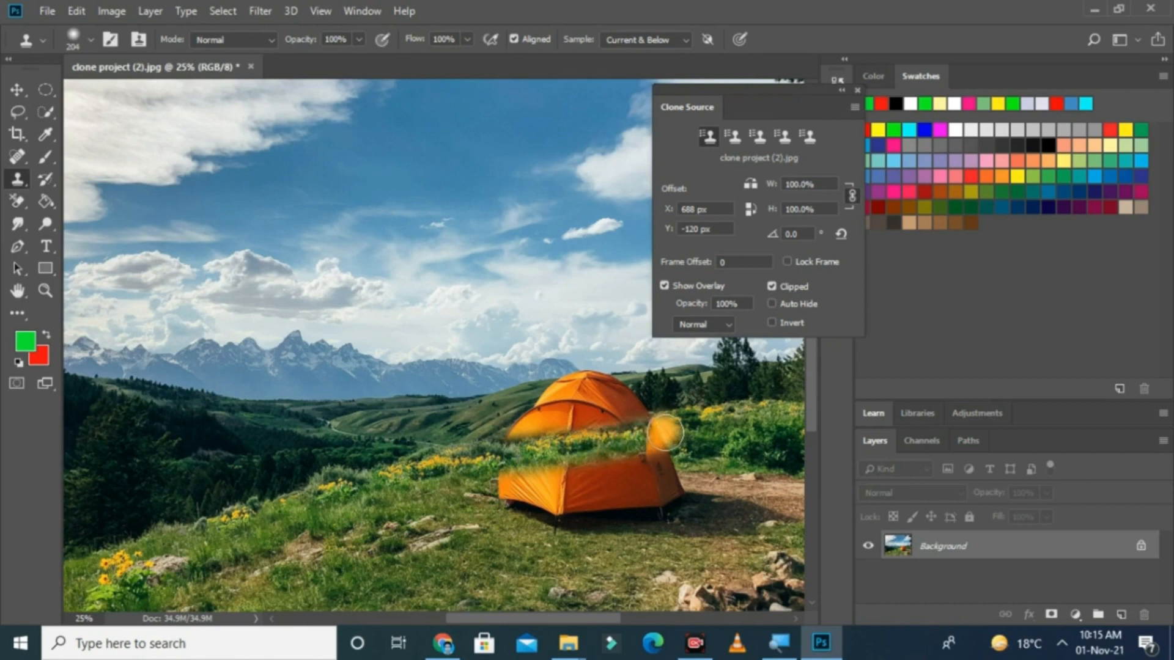
pyautogui.click(665, 432)
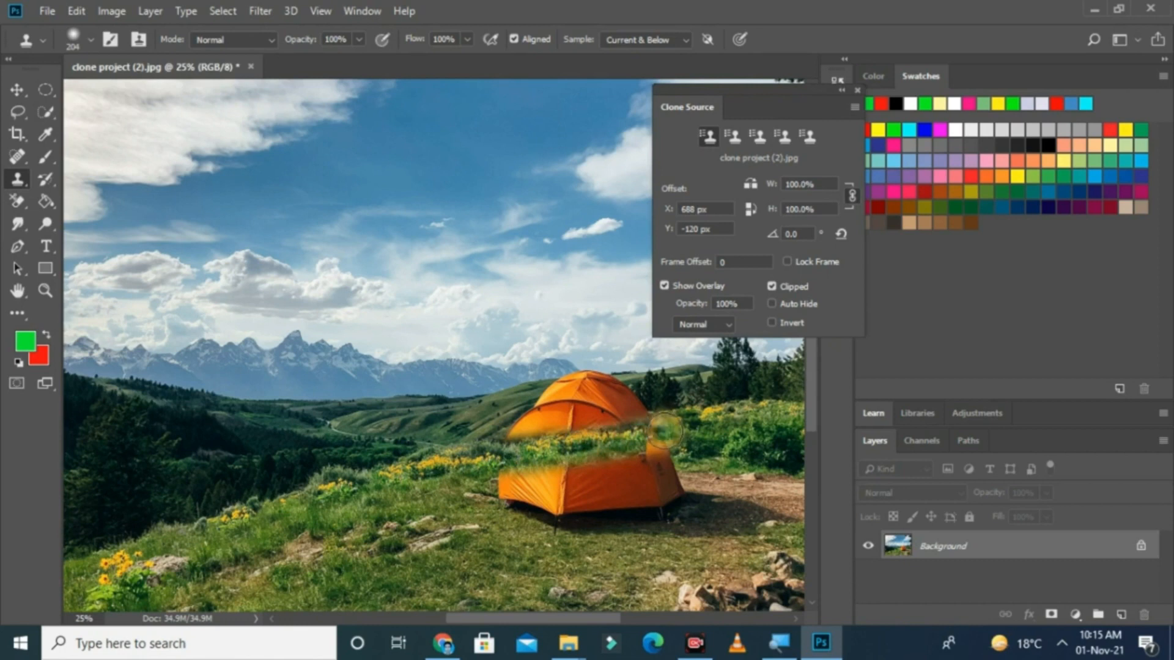
pyautogui.moveTo(642, 434); pyautogui.dragTo(671, 433)
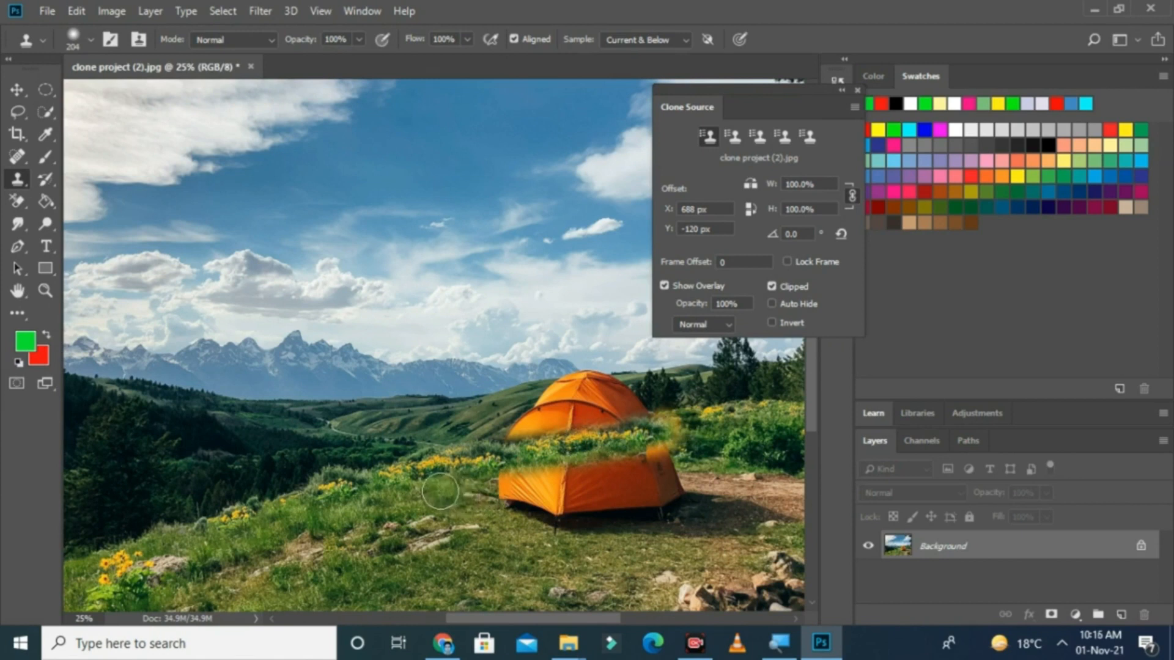
# Try cloning nearby grass over the tent's lower-left part from a closer sample point, and undo the strokes.
pyautogui.keyDown('alt'); pyautogui.click(439, 491); pyautogui.keyUp('alt')
pyautogui.moveTo(444, 491)
pyautogui.mouseDown()
pyautogui.moveTo(577, 474)
pyautogui.moveTo(465, 499)
pyautogui.moveTo(479, 500)
pyautogui.moveTo(608, 474)
pyautogui.moveTo(487, 503)
pyautogui.moveTo(583, 486)
pyautogui.moveTo(495, 496)
pyautogui.moveTo(579, 482)
pyautogui.moveTo(513, 483)
pyautogui.moveTo(624, 470)
pyautogui.moveTo(482, 480)
pyautogui.moveTo(625, 480)
pyautogui.moveTo(481, 512)
pyautogui.mouseUp()
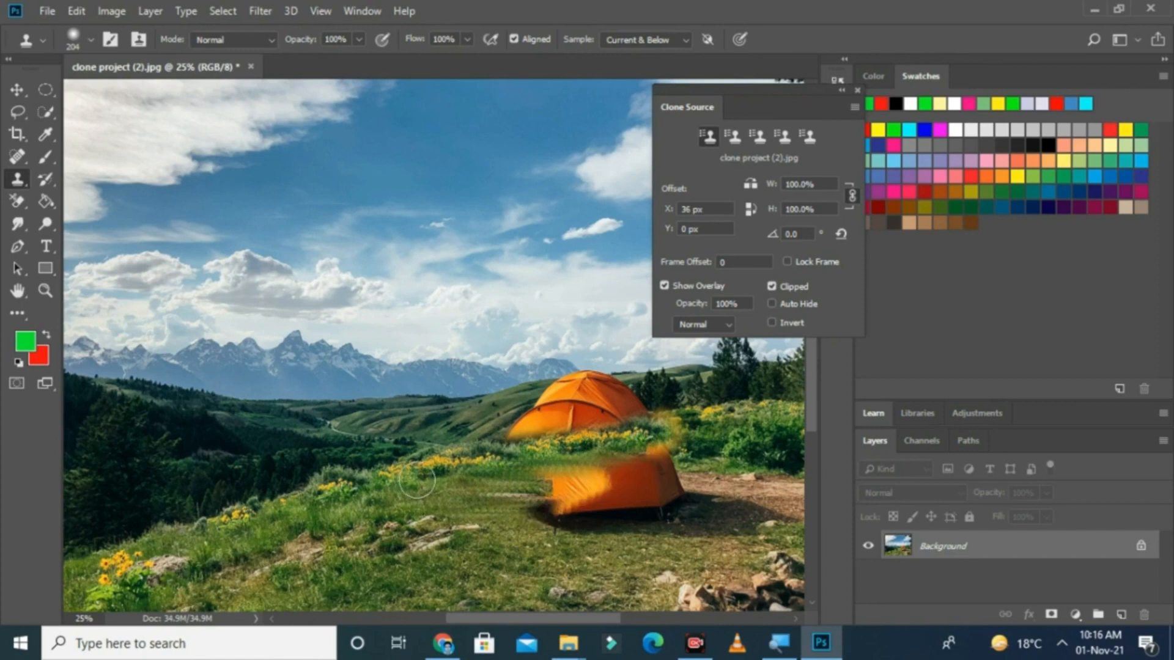
pyautogui.hotkey('ctrl', 'z')
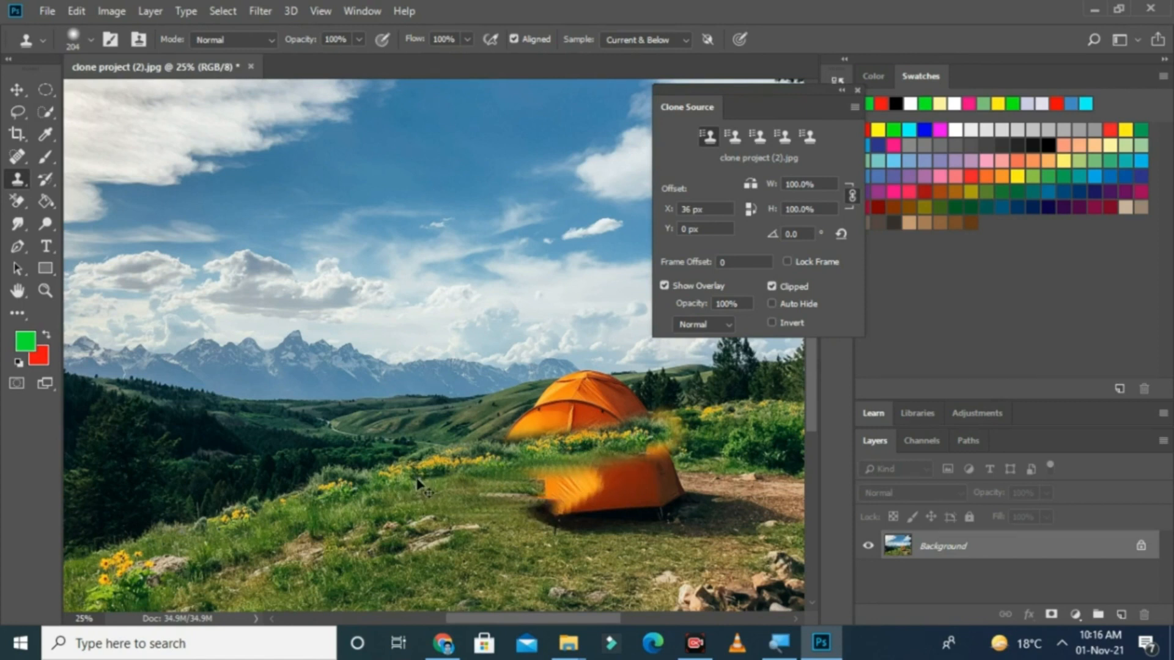
pyautogui.hotkey('ctrl', 'z')
pyautogui.hotkey('ctrl', 'z')
pyautogui.hotkey('ctrl', 'z')
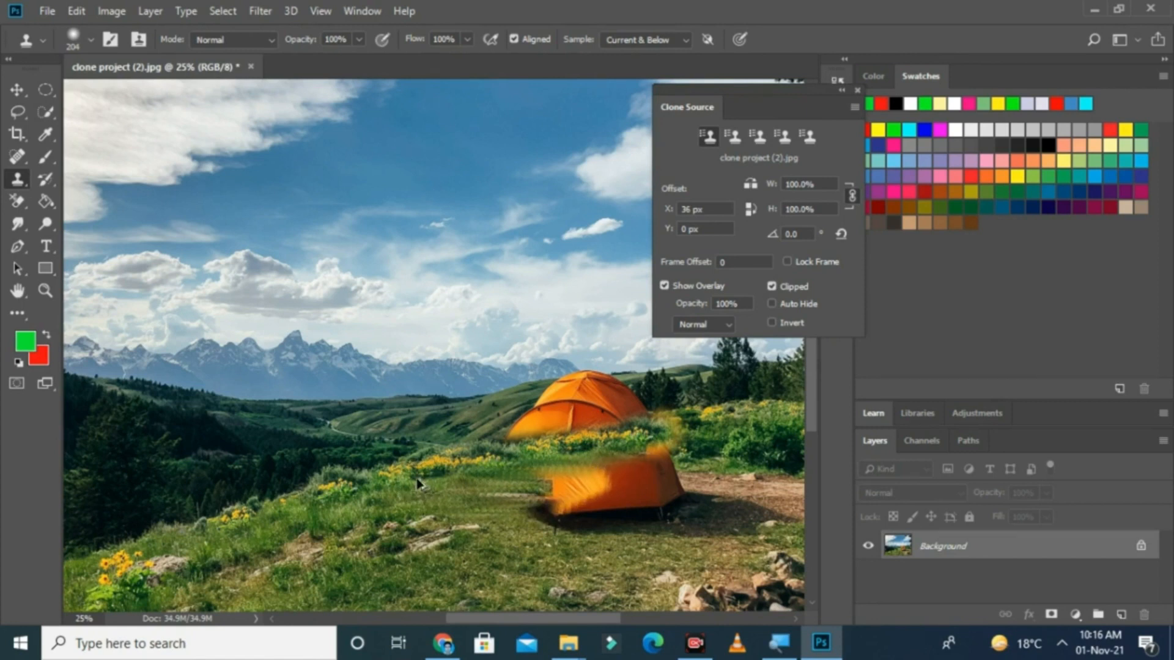
pyautogui.hotkey('ctrl', 'z')
pyautogui.hotkey('ctrl', 'z')
pyautogui.hotkey('ctrl', 'z')
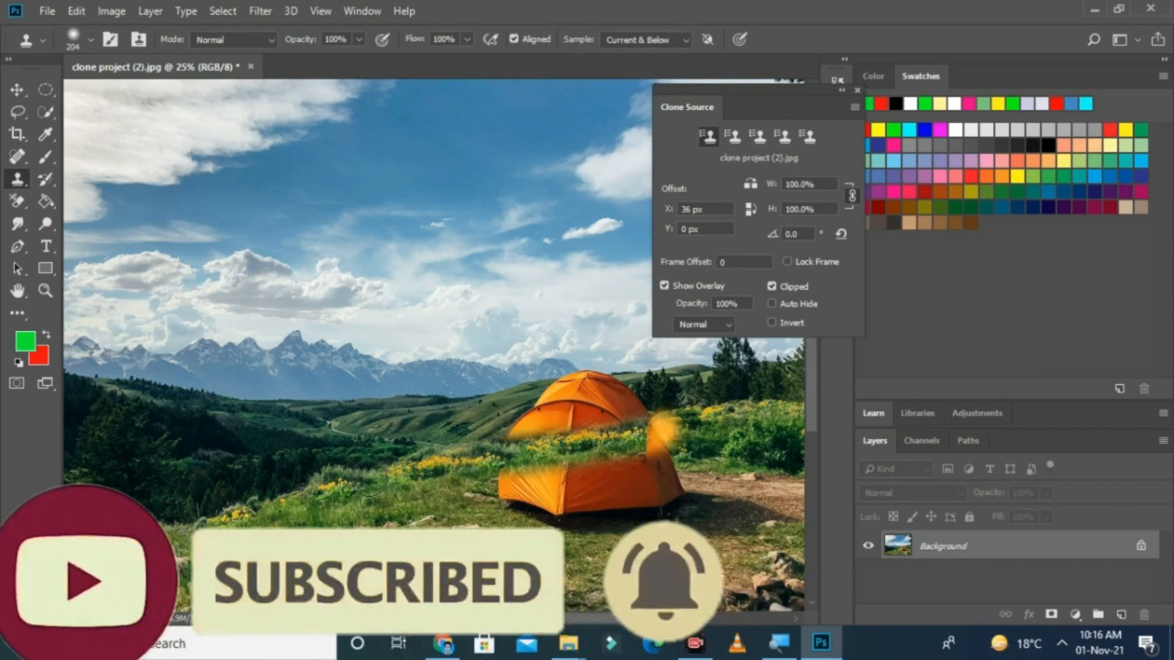
# Resample the flowered hillside and lower grass, and clone them over the tent's middle band and the left part of its base.
pyautogui.keyDown('alt'); pyautogui.click(369, 477); pyautogui.keyUp('alt')
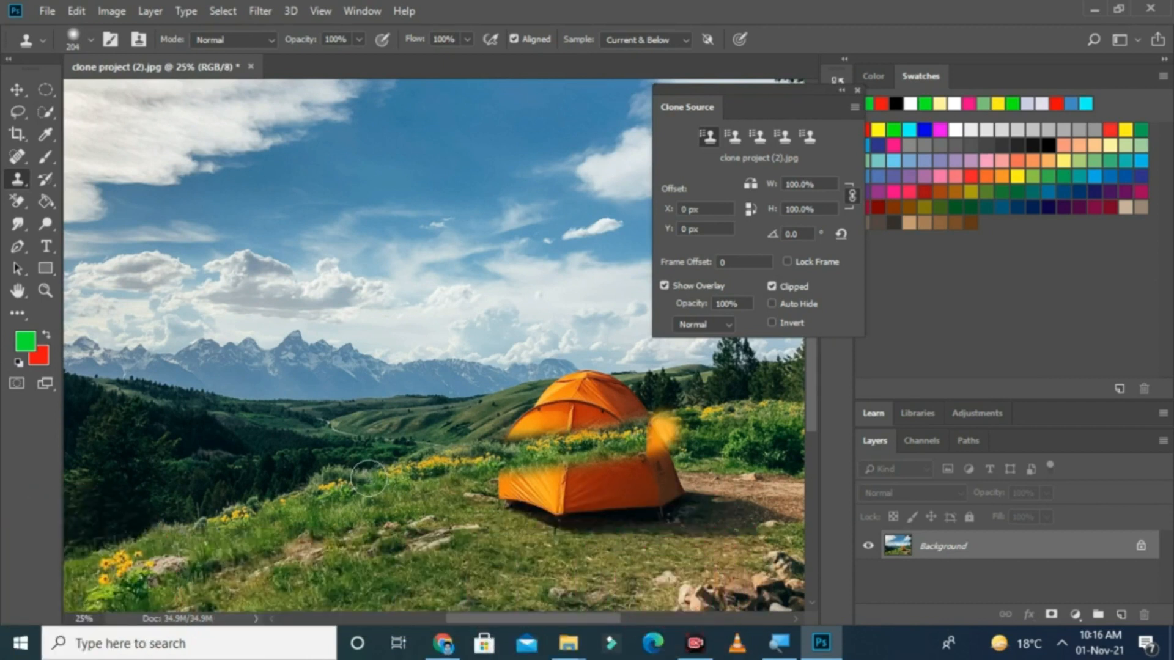
pyautogui.moveTo(386, 474)
pyautogui.mouseDown()
pyautogui.moveTo(737, 418)
pyautogui.moveTo(593, 452)
pyautogui.moveTo(546, 477)
pyautogui.mouseUp()
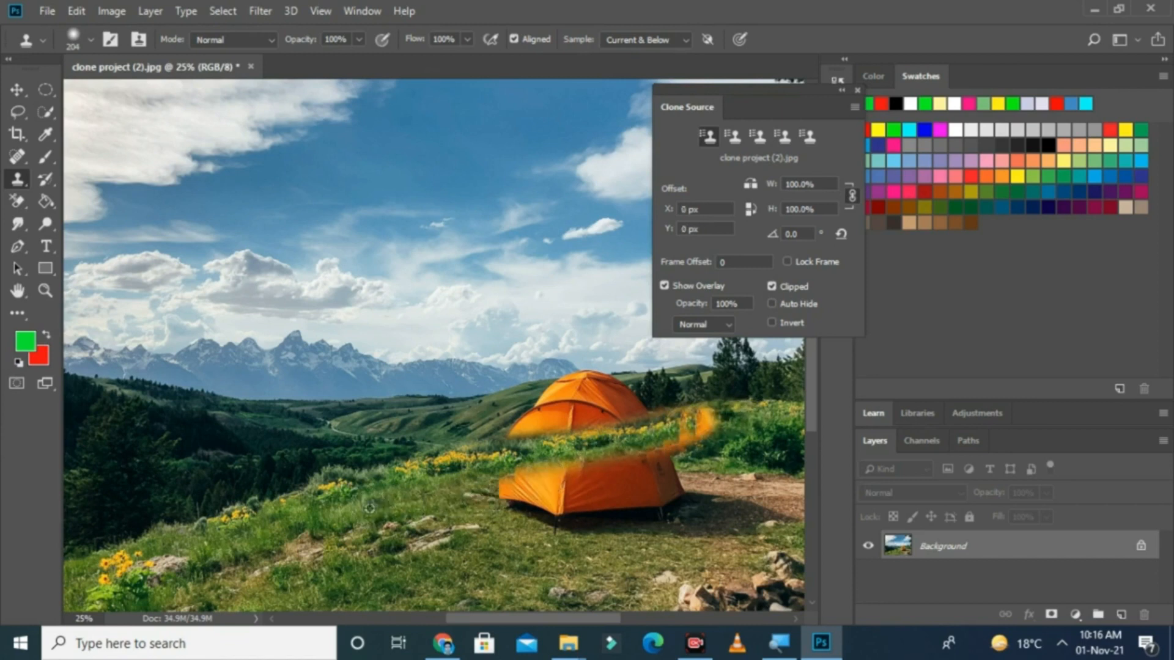
pyautogui.keyDown('alt'); pyautogui.click(403, 504); pyautogui.keyUp('alt')
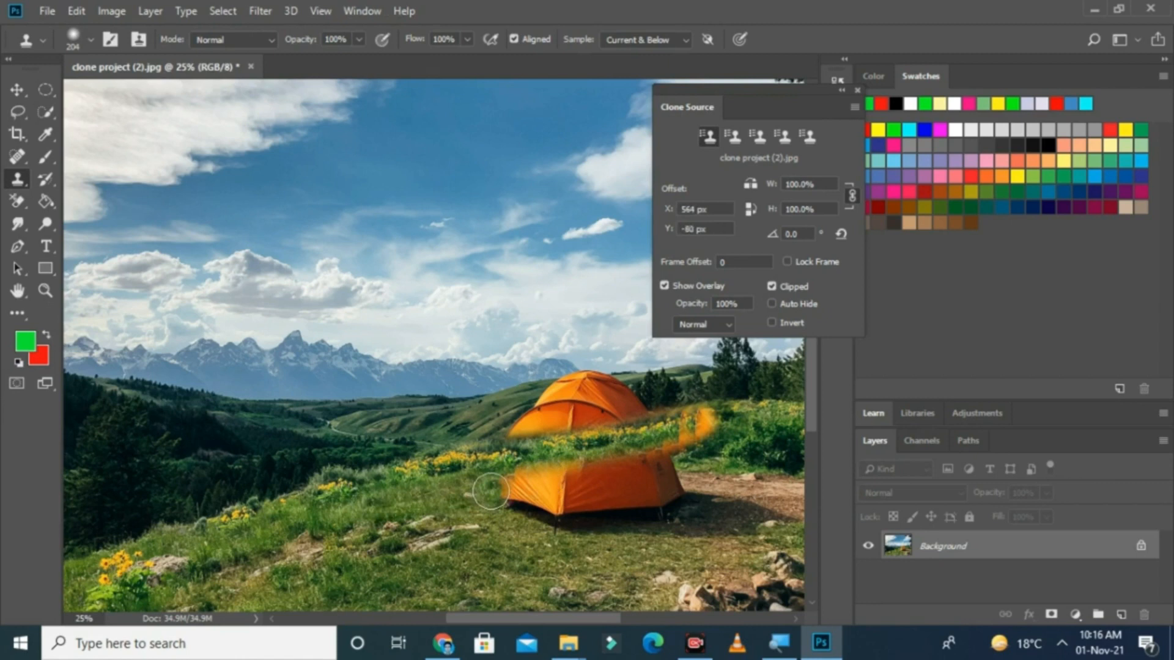
pyautogui.moveTo(490, 491)
pyautogui.mouseDown()
pyautogui.moveTo(567, 475)
pyautogui.moveTo(526, 479)
pyautogui.moveTo(526, 470)
pyautogui.moveTo(580, 465)
pyautogui.moveTo(614, 469)
pyautogui.moveTo(540, 486)
pyautogui.moveTo(543, 502)
pyautogui.moveTo(645, 504)
pyautogui.moveTo(616, 511)
pyautogui.moveTo(633, 512)
pyautogui.moveTo(702, 489)
pyautogui.moveTo(674, 512)
pyautogui.moveTo(562, 520)
pyautogui.moveTo(632, 529)
pyautogui.mouseUp()
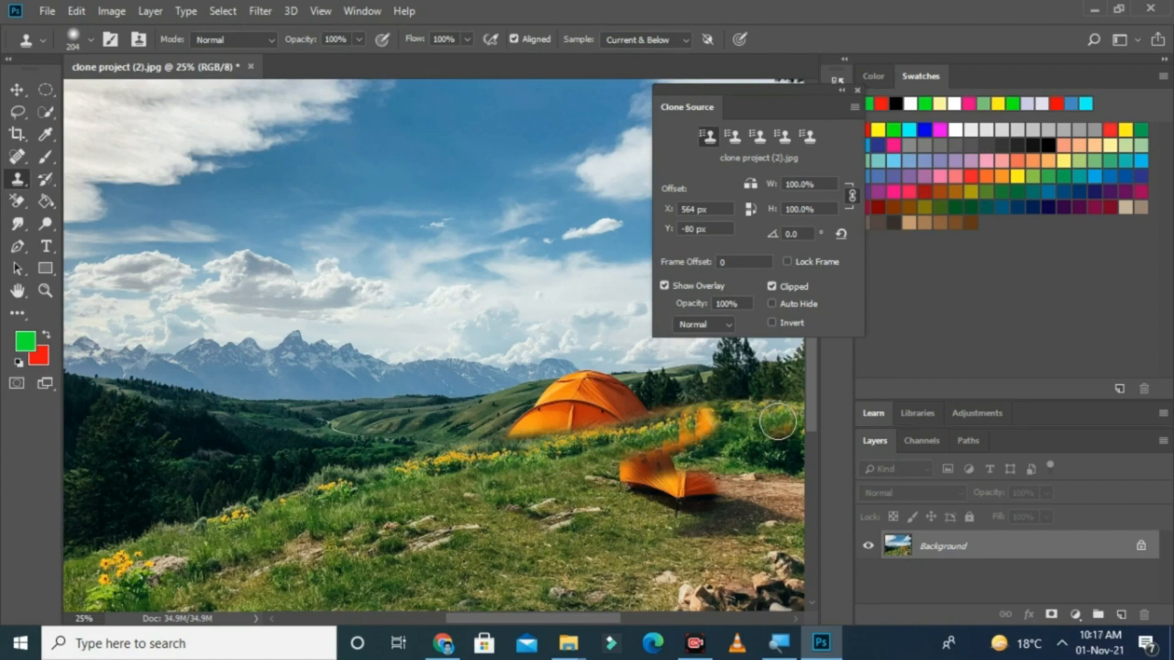
# Sample the green bush and the rocky grass beside the tent, and clone them over the tent's upper remnant and its base.
pyautogui.keyDown('alt'); pyautogui.click(777, 422); pyautogui.keyUp('alt')
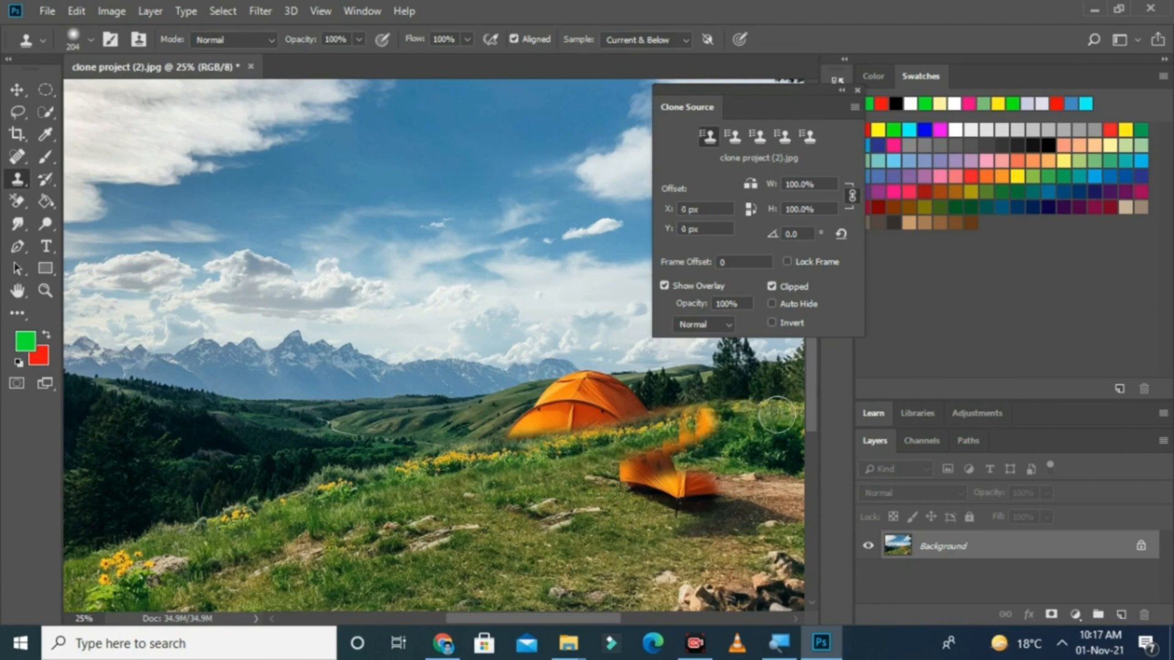
pyautogui.moveTo(777, 415); pyautogui.dragTo(657, 425)
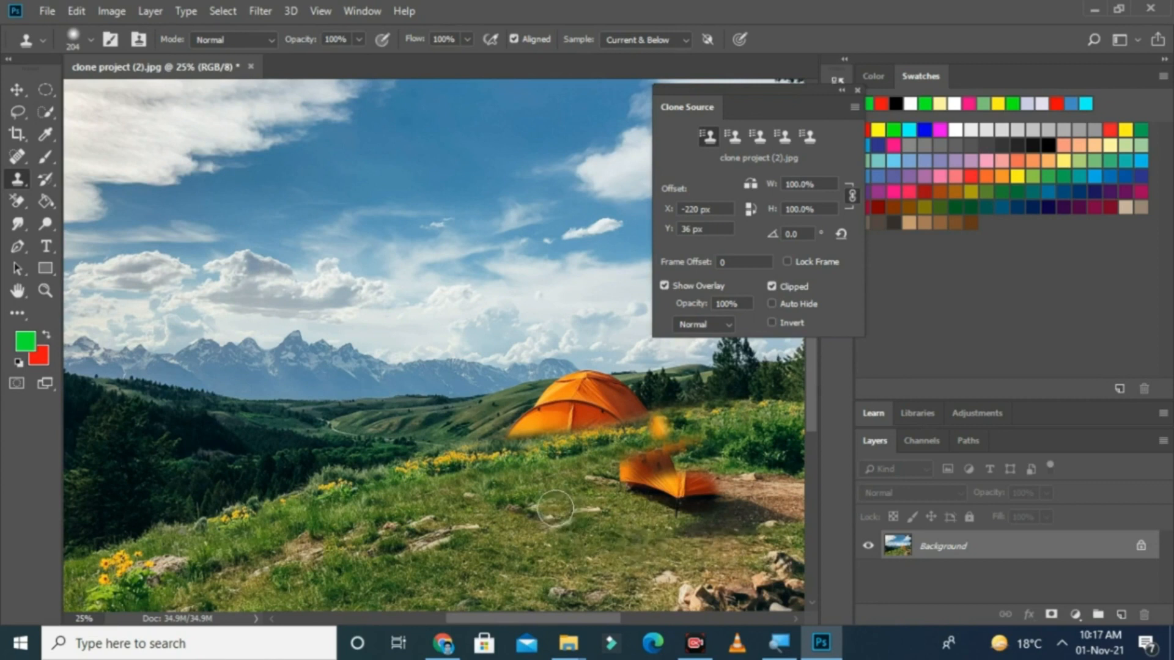
pyautogui.click(555, 508)
pyautogui.moveTo(586, 488)
pyautogui.mouseDown()
pyautogui.moveTo(727, 447)
pyautogui.moveTo(677, 481)
pyautogui.mouseUp()
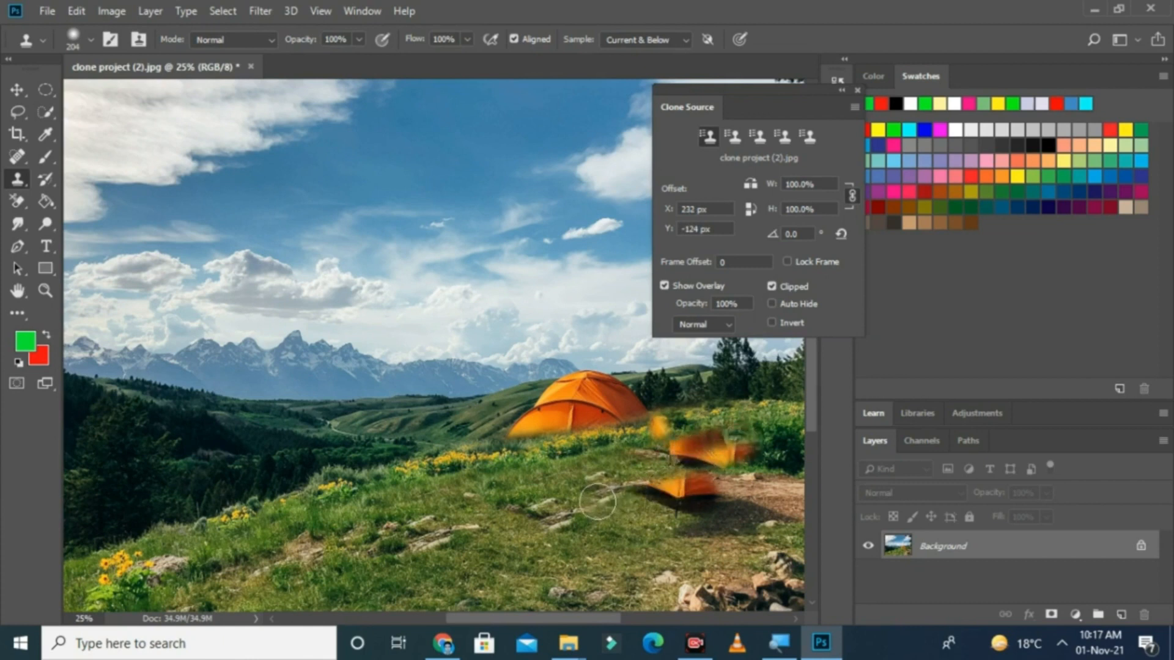
pyautogui.moveTo(606, 495); pyautogui.dragTo(723, 485)
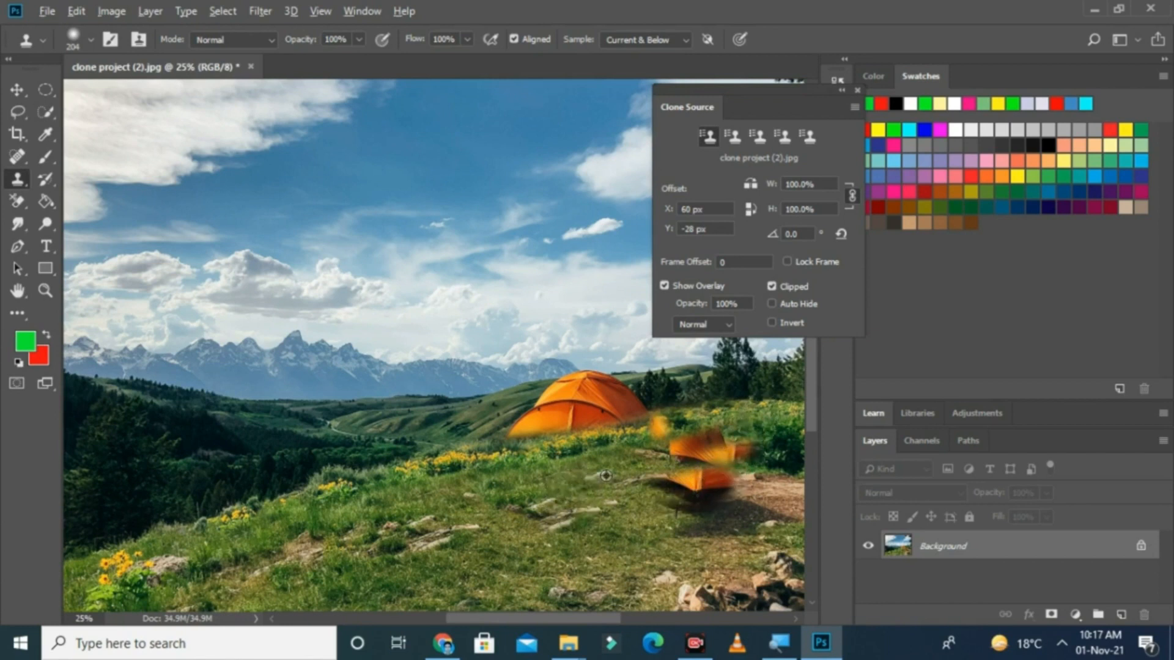
pyautogui.moveTo(624, 480)
pyautogui.mouseDown()
pyautogui.moveTo(774, 484)
pyautogui.moveTo(763, 511)
pyautogui.moveTo(739, 519)
pyautogui.moveTo(747, 465)
pyautogui.moveTo(776, 516)
pyautogui.moveTo(767, 461)
pyautogui.mouseUp()
# Resample the flowered bushes and the lower grass, and clone them over the remaining orange patches and the dark shadow on the slope.
pyautogui.keyDown('alt'); pyautogui.click(739, 519); pyautogui.keyUp('alt')
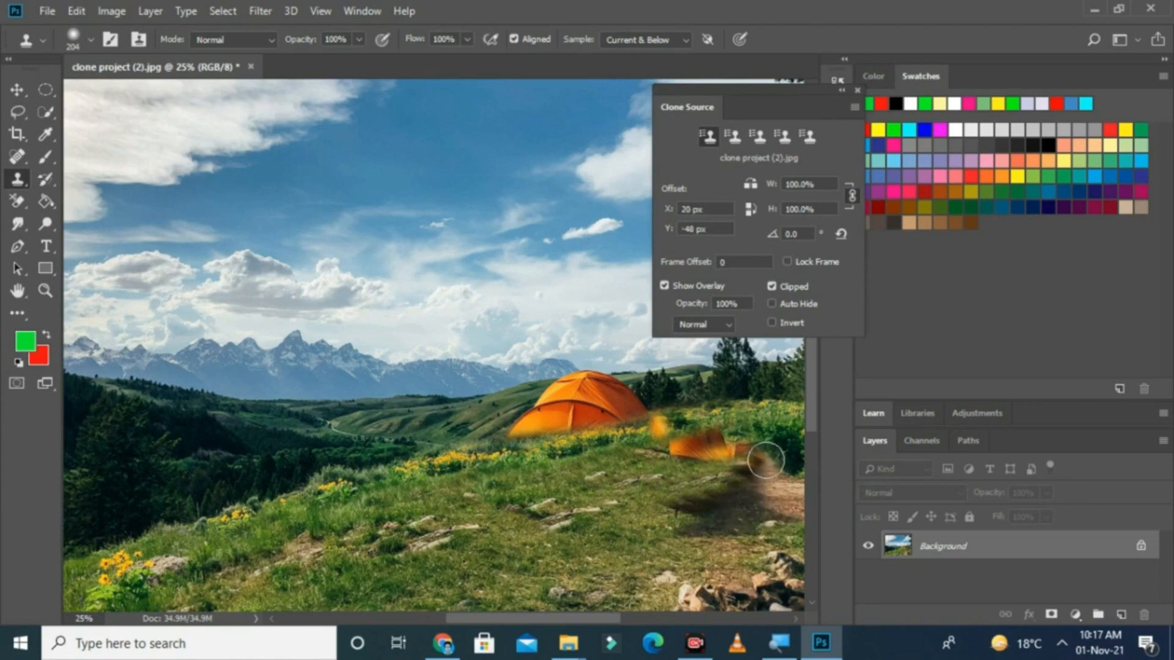
pyautogui.keyDown('alt'); pyautogui.click(770, 406); pyautogui.keyUp('alt')
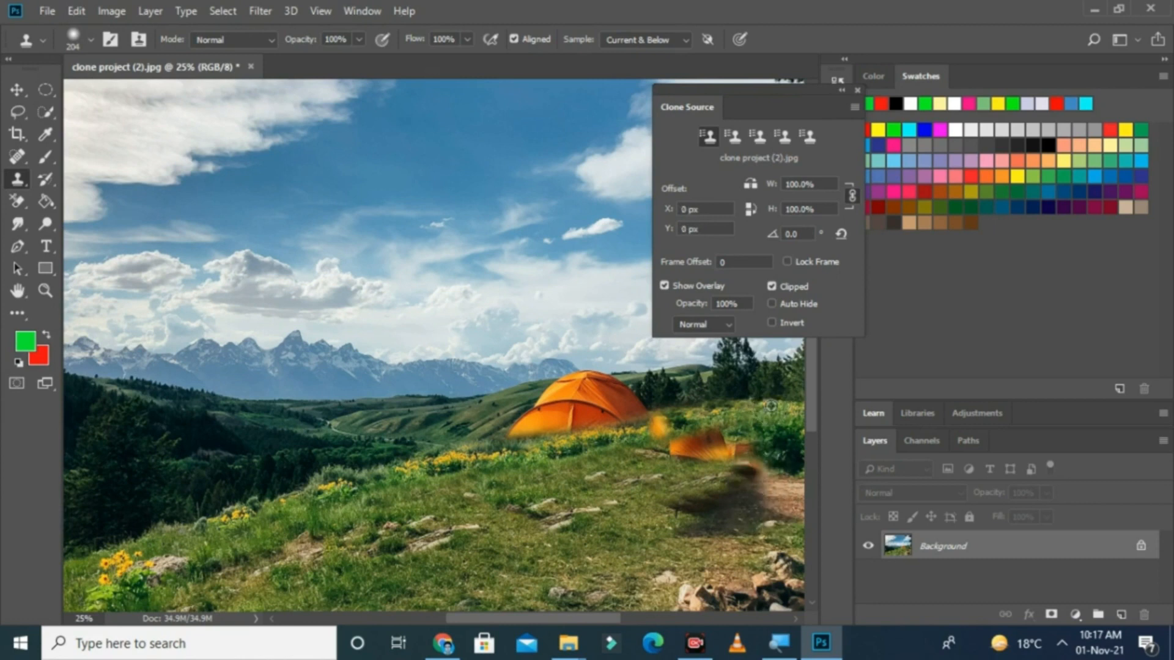
pyautogui.moveTo(770, 411)
pyautogui.mouseDown()
pyautogui.moveTo(746, 486)
pyautogui.moveTo(726, 494)
pyautogui.moveTo(732, 411)
pyautogui.mouseUp()
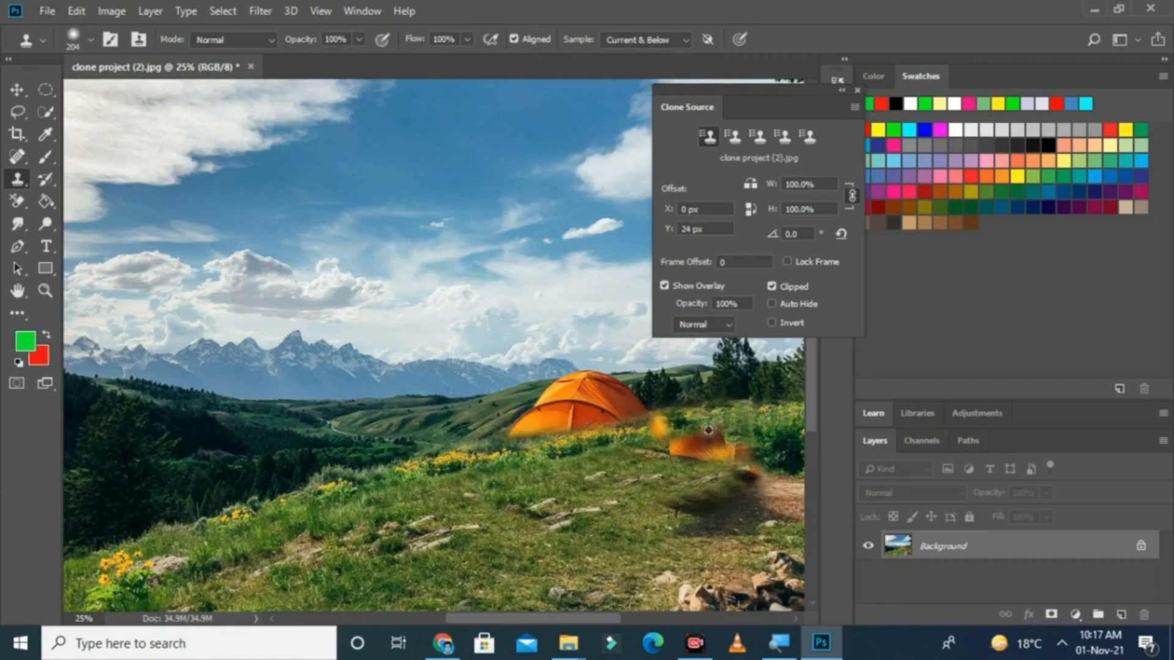
pyautogui.moveTo(719, 405)
pyautogui.mouseDown()
pyautogui.moveTo(699, 481)
pyautogui.moveTo(693, 432)
pyautogui.moveTo(674, 483)
pyautogui.moveTo(745, 434)
pyautogui.moveTo(783, 426)
pyautogui.moveTo(642, 494)
pyautogui.moveTo(768, 440)
pyautogui.moveTo(755, 469)
pyautogui.moveTo(649, 500)
pyautogui.moveTo(714, 498)
pyautogui.moveTo(675, 542)
pyautogui.moveTo(687, 564)
pyautogui.moveTo(595, 565)
pyautogui.moveTo(590, 558)
pyautogui.moveTo(665, 507)
pyautogui.moveTo(753, 484)
pyautogui.moveTo(724, 517)
pyautogui.moveTo(751, 473)
pyautogui.moveTo(764, 489)
pyautogui.moveTo(656, 473)
pyautogui.mouseUp()
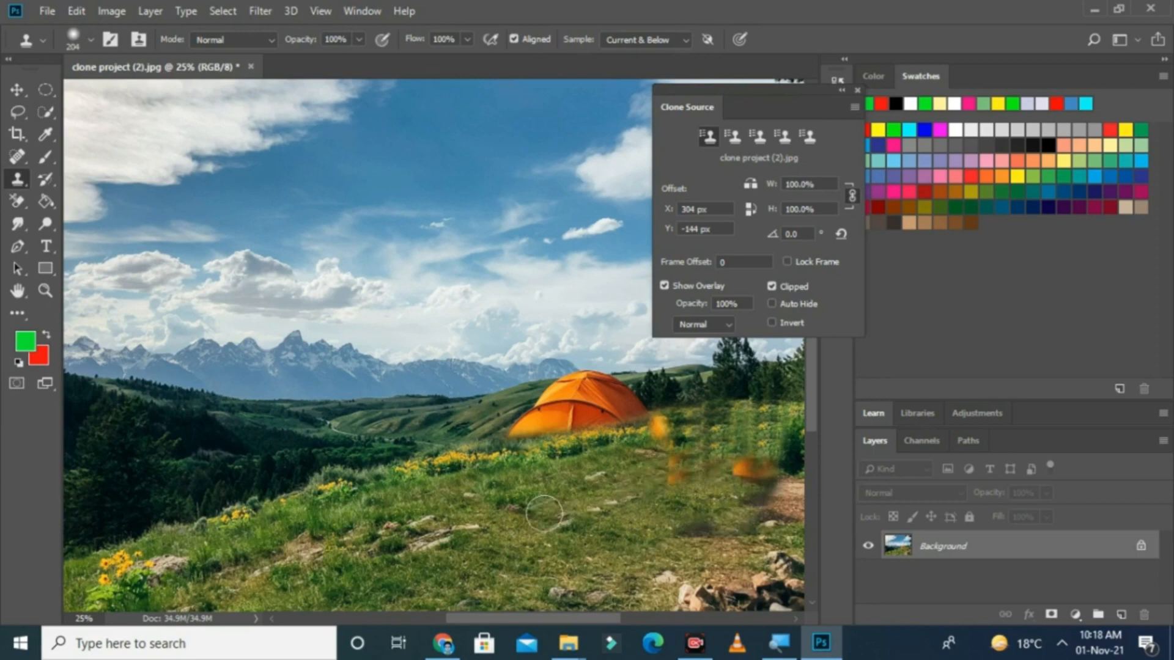
pyautogui.moveTo(672, 477)
pyautogui.mouseDown()
pyautogui.moveTo(779, 474)
pyautogui.moveTo(771, 506)
pyautogui.moveTo(741, 514)
pyautogui.moveTo(738, 478)
pyautogui.moveTo(721, 515)
pyautogui.moveTo(581, 478)
pyautogui.moveTo(585, 466)
pyautogui.moveTo(715, 440)
pyautogui.moveTo(760, 443)
pyautogui.moveTo(765, 482)
pyautogui.moveTo(684, 495)
pyautogui.moveTo(564, 458)
pyautogui.moveTo(692, 424)
pyautogui.moveTo(720, 450)
pyautogui.moveTo(699, 466)
pyautogui.moveTo(739, 432)
pyautogui.moveTo(752, 459)
pyautogui.moveTo(764, 420)
pyautogui.moveTo(754, 449)
pyautogui.moveTo(735, 422)
pyautogui.moveTo(716, 446)
pyautogui.mouseUp()
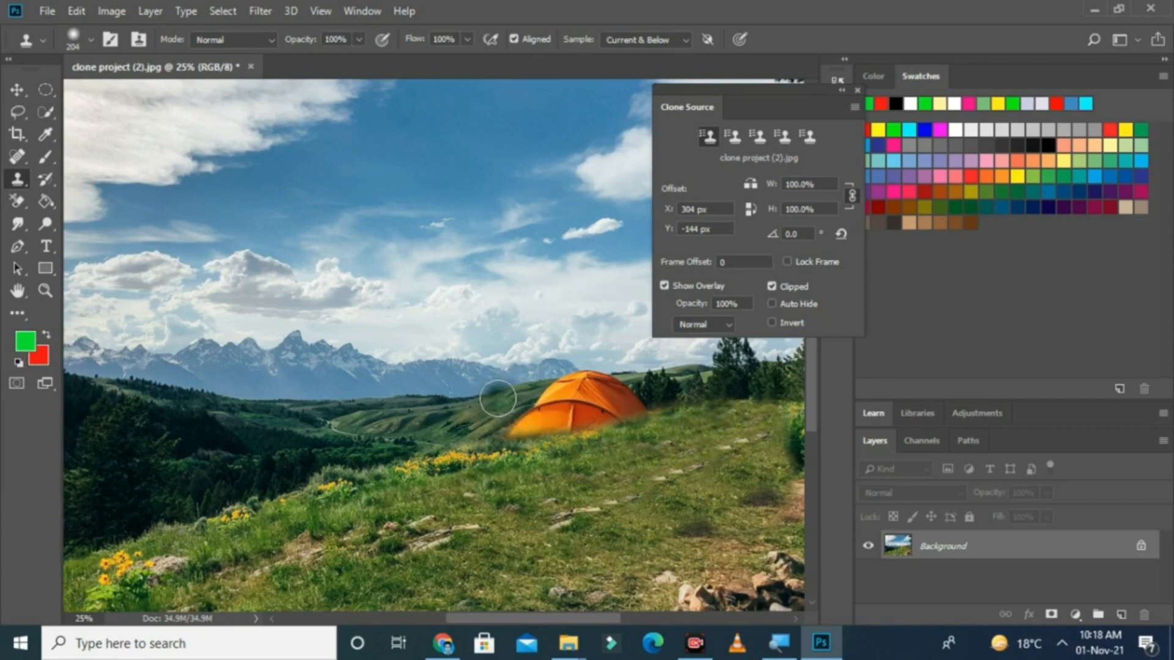
# Clone the green hillside over the upper edge of the remaining orange dome.
pyautogui.moveTo(501, 399)
pyautogui.mouseDown()
pyautogui.moveTo(612, 385)
pyautogui.moveTo(667, 362)
pyautogui.mouseUp()
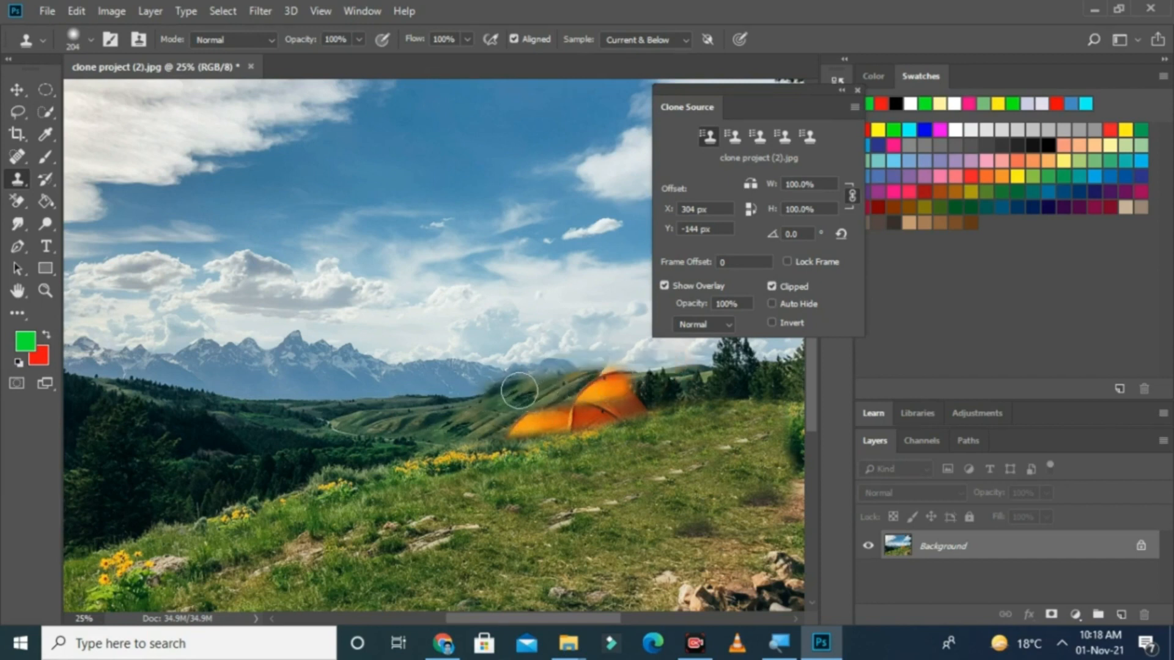
pyautogui.moveTo(519, 392); pyautogui.dragTo(657, 379)
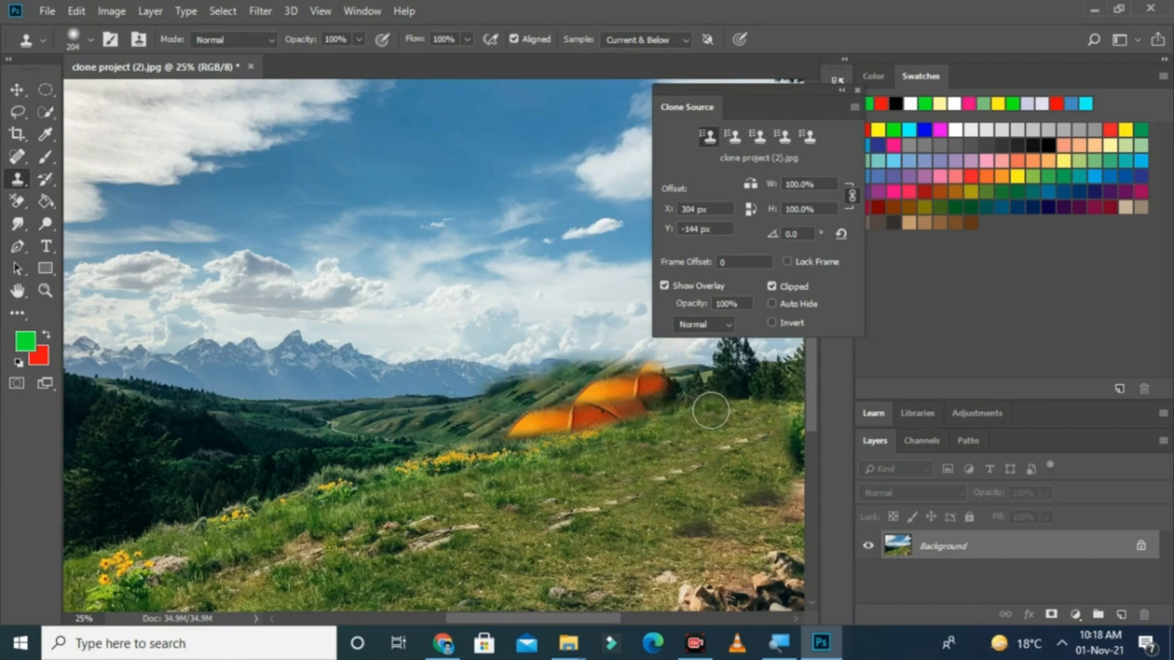
# Try cloning with the same source over the dome's right side and the ridge above it, and undo the strokes.
pyautogui.moveTo(707, 411)
pyautogui.mouseDown()
pyautogui.moveTo(608, 403)
pyautogui.moveTo(705, 375)
pyautogui.moveTo(624, 387)
pyautogui.mouseUp()
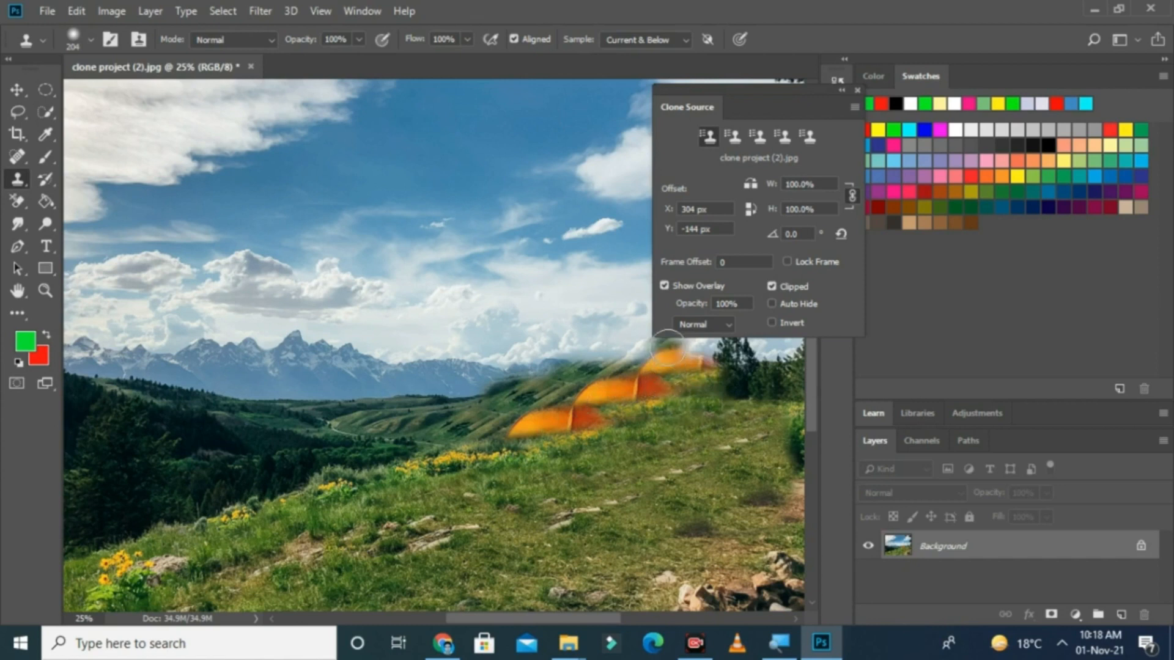
pyautogui.moveTo(599, 352)
pyautogui.mouseDown()
pyautogui.moveTo(685, 358)
pyautogui.moveTo(703, 383)
pyautogui.mouseUp()
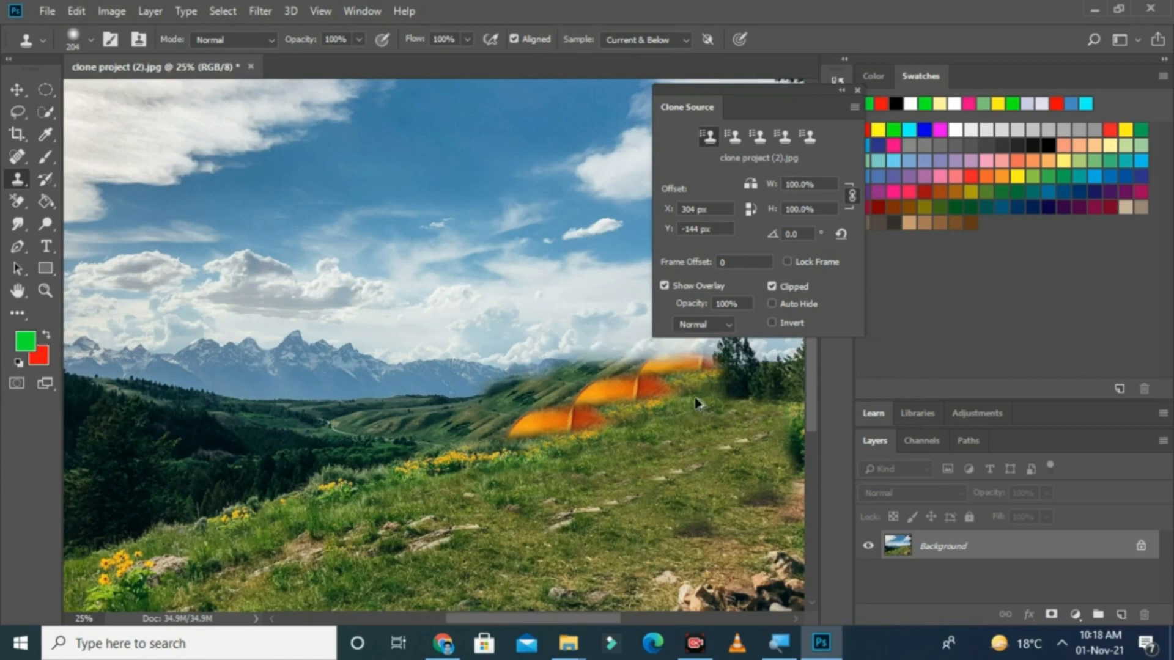
pyautogui.hotkey('ctrl', 'alt', 'z')
pyautogui.hotkey('ctrl', 'alt', 'z')
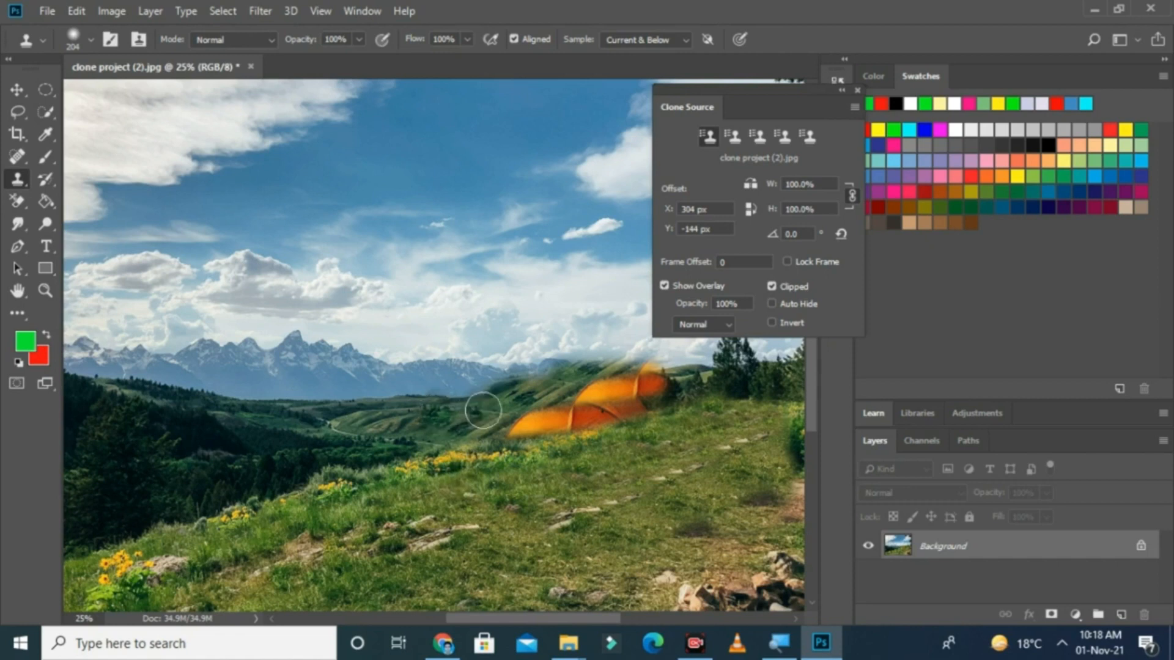
# Clone the flowered hillside over the rest of the orange dome, from its lower-left part to its right end.
pyautogui.moveTo(534, 422); pyautogui.dragTo(591, 429)
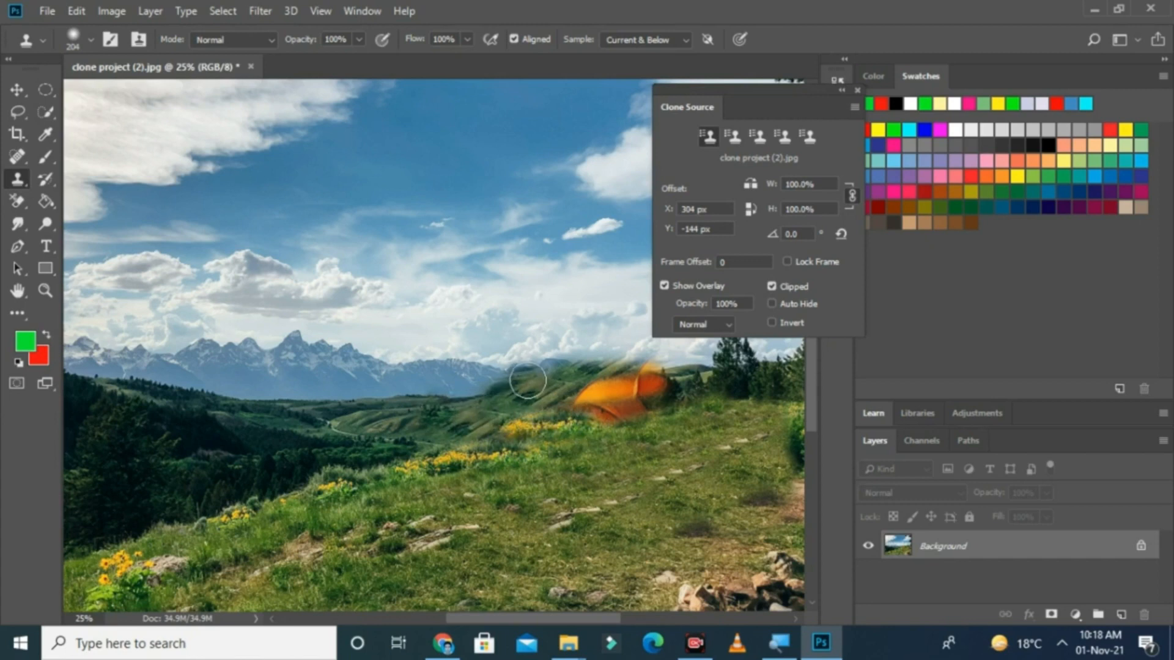
pyautogui.moveTo(566, 392); pyautogui.dragTo(626, 415)
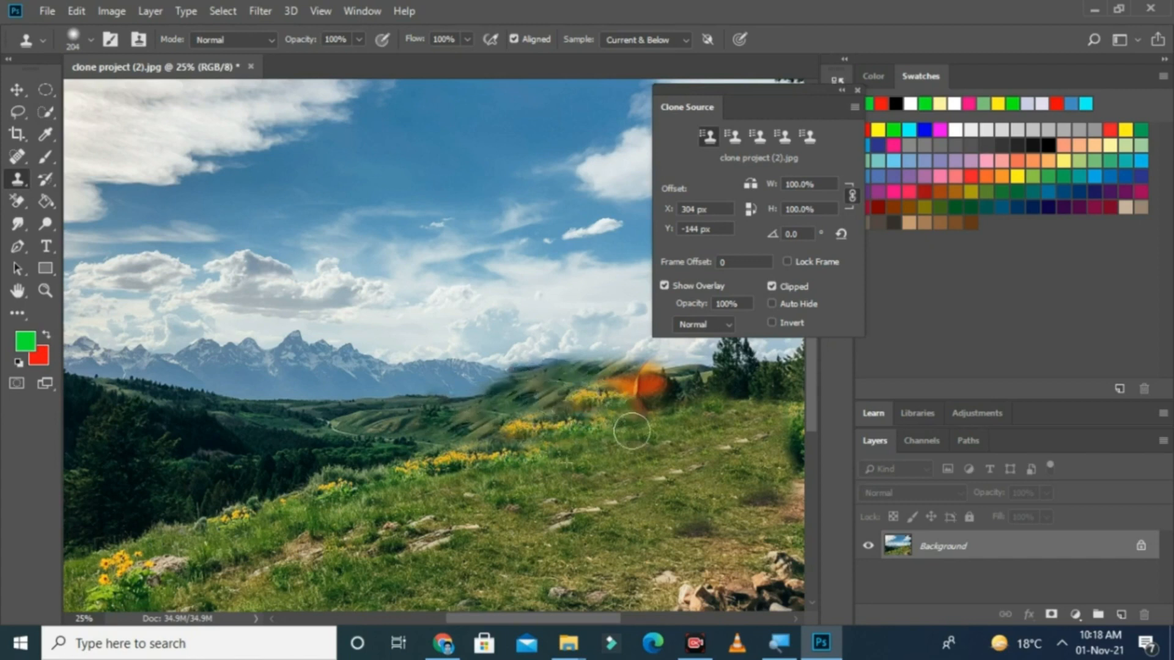
pyautogui.click(572, 360)
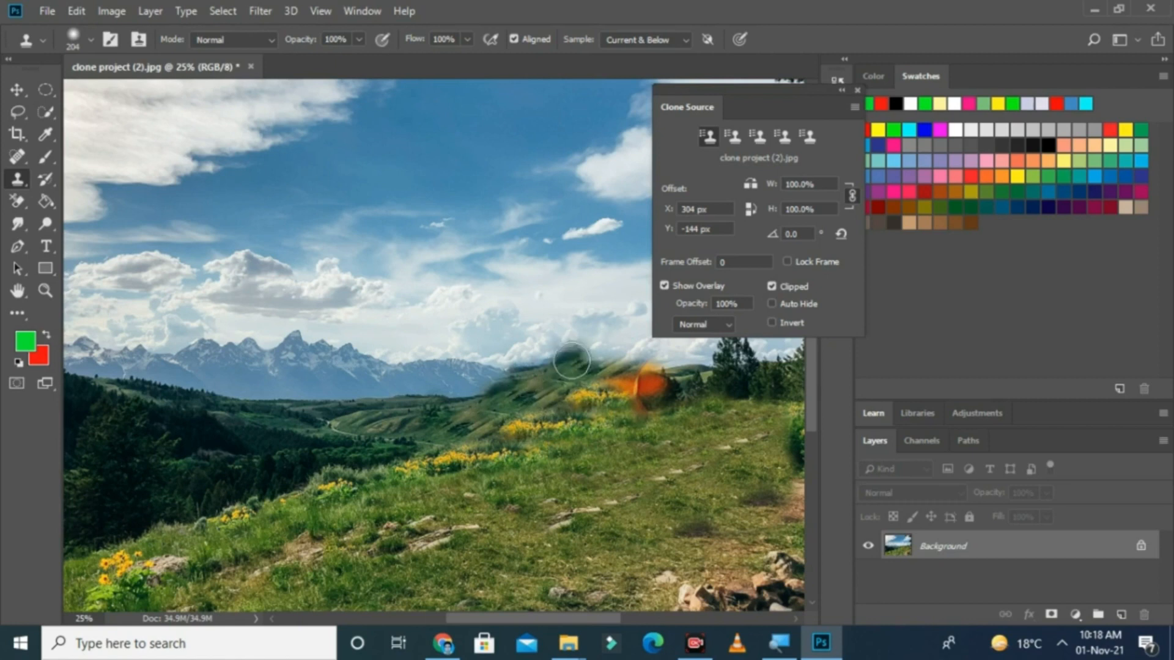
pyautogui.moveTo(610, 392); pyautogui.dragTo(647, 445)
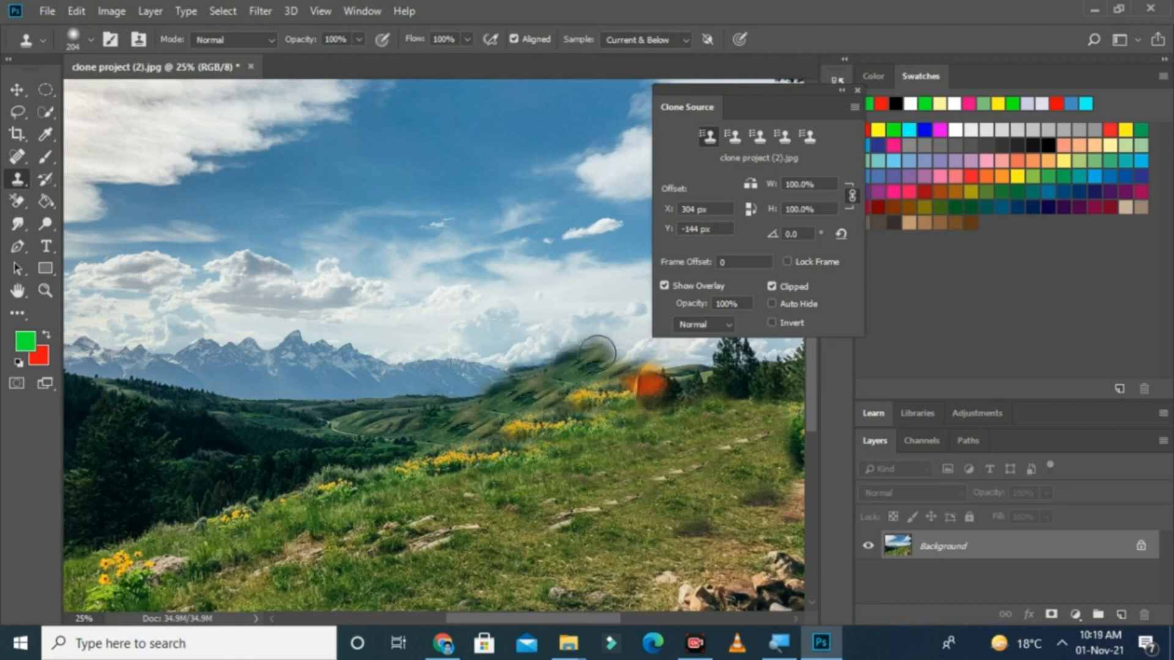
pyautogui.moveTo(598, 354)
pyautogui.mouseDown()
pyautogui.moveTo(675, 449)
pyautogui.moveTo(650, 361)
pyautogui.moveTo(629, 355)
pyautogui.moveTo(684, 474)
pyautogui.moveTo(657, 371)
pyautogui.mouseUp()
pyautogui.click(639, 392)
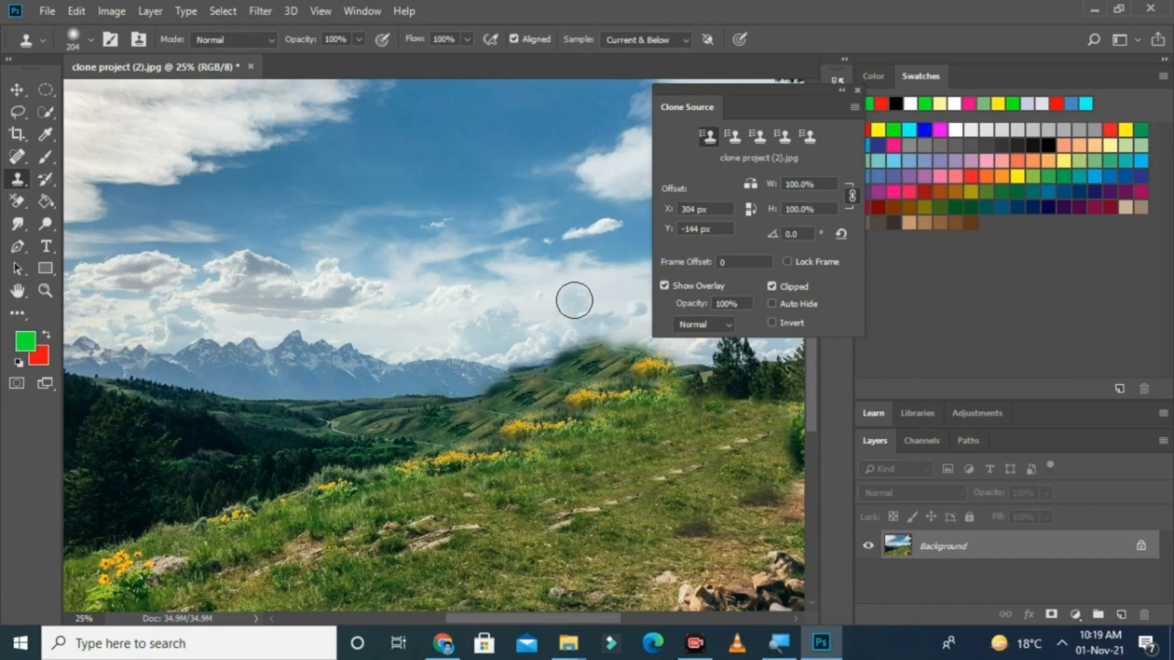
# Sample the clouds and clone them over the top of the rebuilt hill, and clone more yellow flowers onto the slope beneath the existing row.
pyautogui.keyDown('alt'); pyautogui.click(572, 300); pyautogui.keyUp('alt')
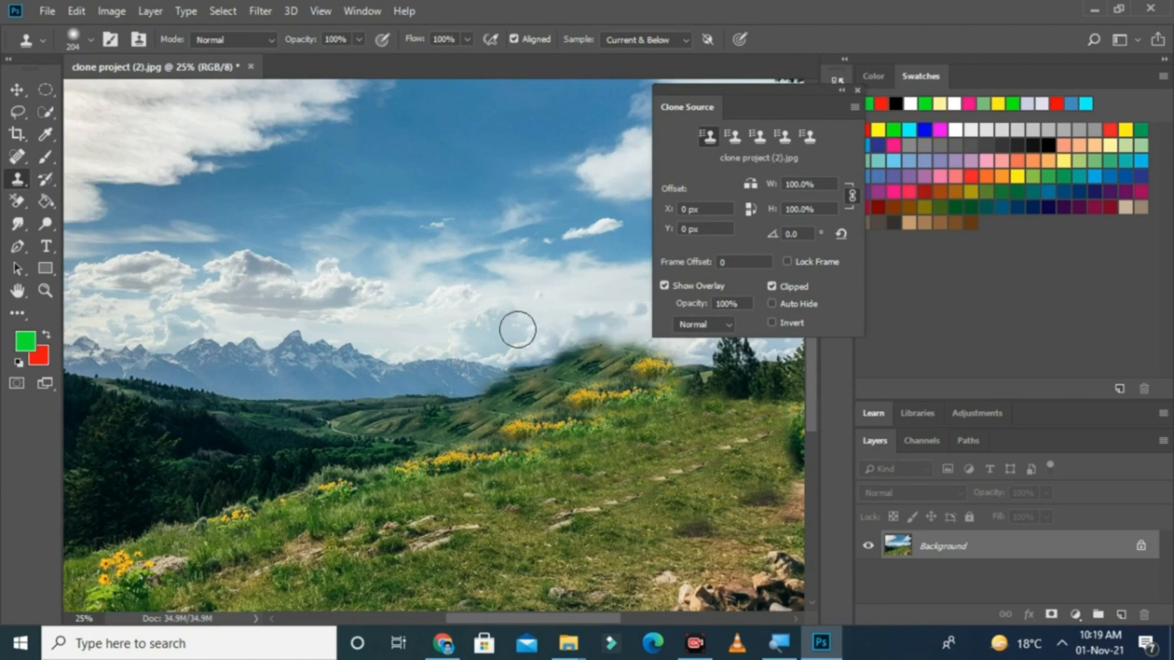
pyautogui.keyDown('alt'); pyautogui.click(621, 301); pyautogui.keyUp('alt')
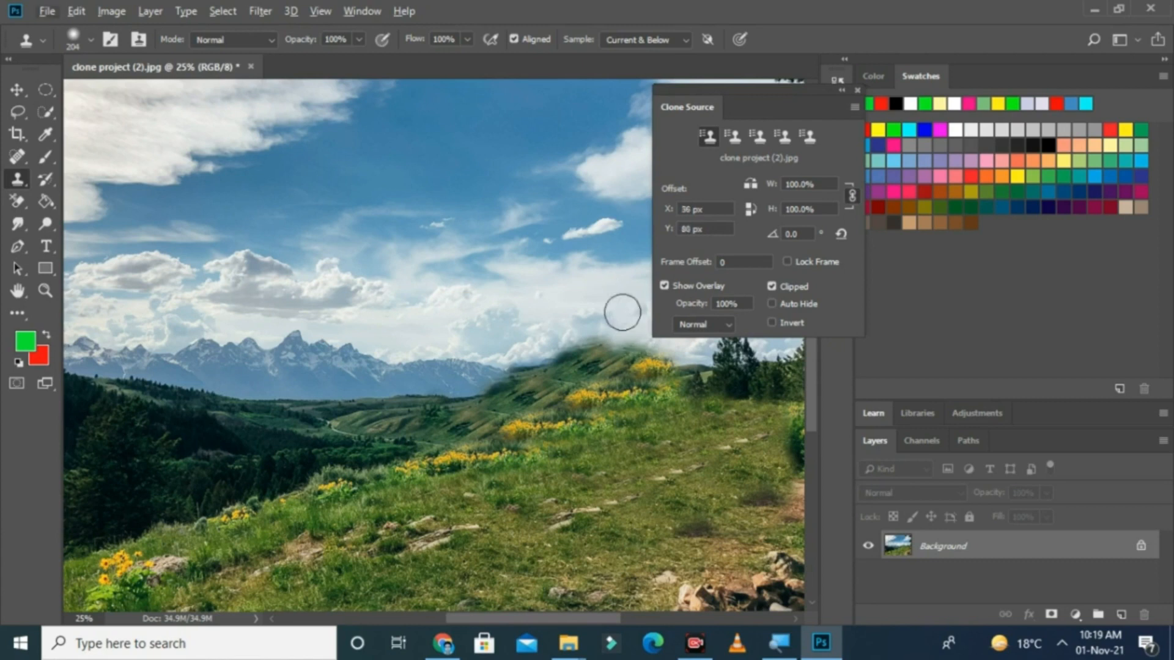
pyautogui.moveTo(623, 312)
pyautogui.mouseDown()
pyautogui.moveTo(660, 383)
pyautogui.moveTo(606, 337)
pyautogui.moveTo(596, 335)
pyautogui.moveTo(607, 371)
pyautogui.moveTo(616, 358)
pyautogui.moveTo(668, 366)
pyautogui.moveTo(596, 354)
pyautogui.moveTo(499, 373)
pyautogui.moveTo(614, 367)
pyautogui.moveTo(548, 367)
pyautogui.moveTo(633, 350)
pyautogui.moveTo(528, 357)
pyautogui.mouseUp()
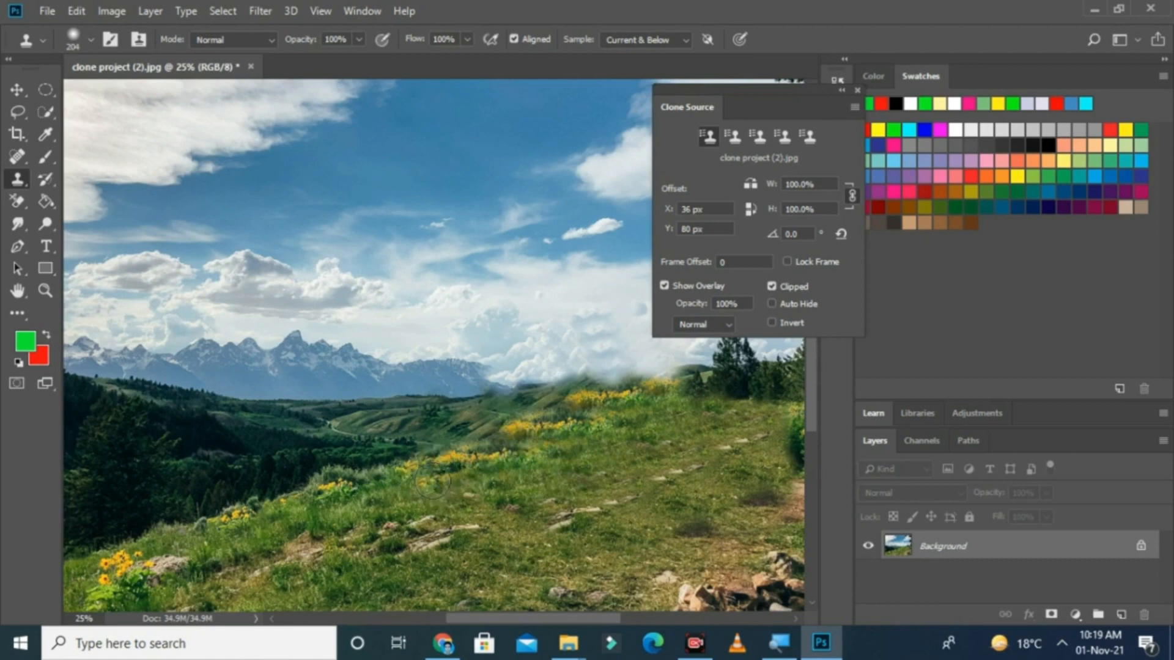
pyautogui.moveTo(416, 483); pyautogui.dragTo(537, 478)
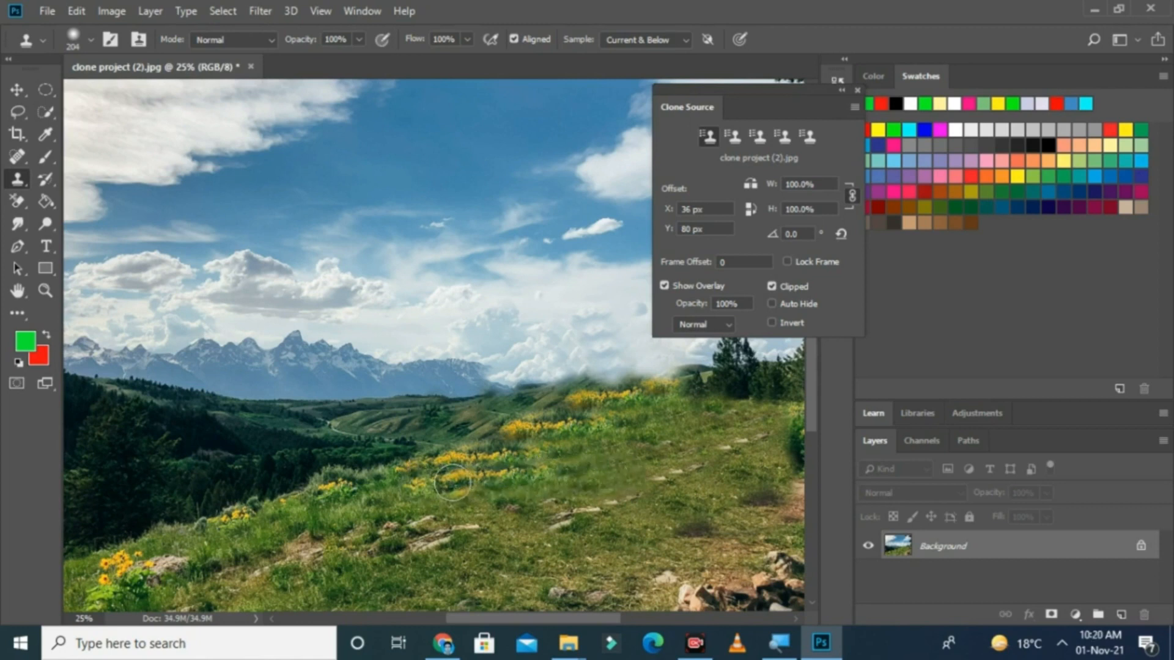
pyautogui.moveTo(405, 469)
pyautogui.mouseDown()
pyautogui.moveTo(358, 482)
pyautogui.moveTo(489, 478)
pyautogui.moveTo(435, 488)
pyautogui.mouseUp()
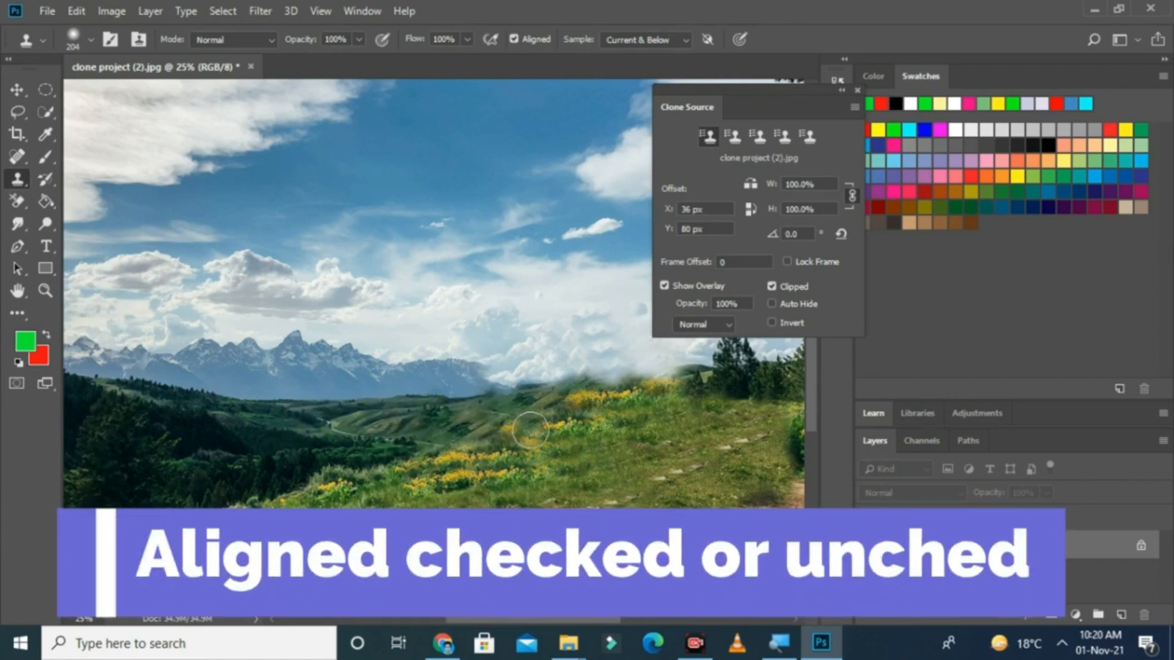
# Turn off the Aligned option of the Clone Stamp Tool.
pyautogui.click(515, 39)
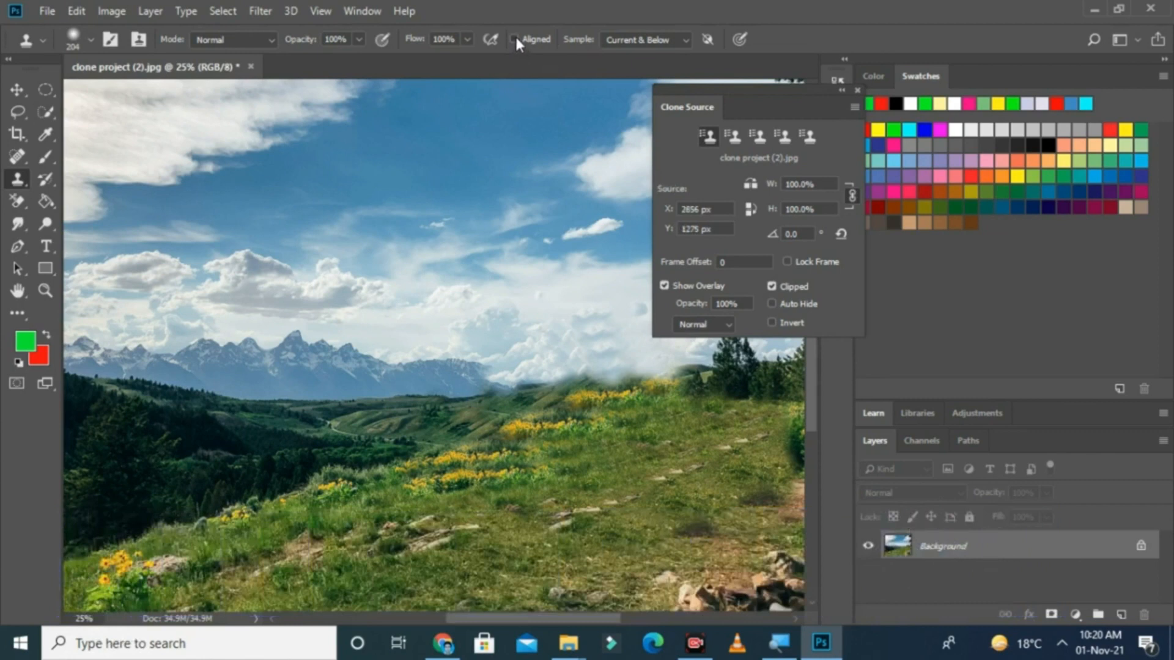
pyautogui.click(515, 39)
pyautogui.click(515, 39)
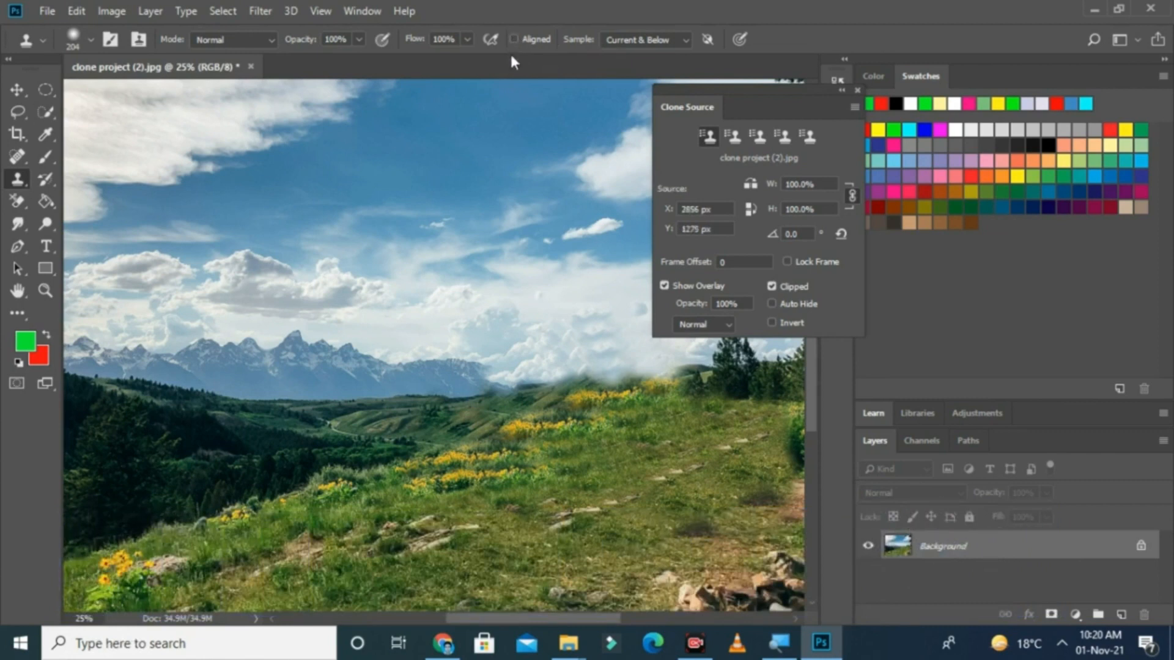
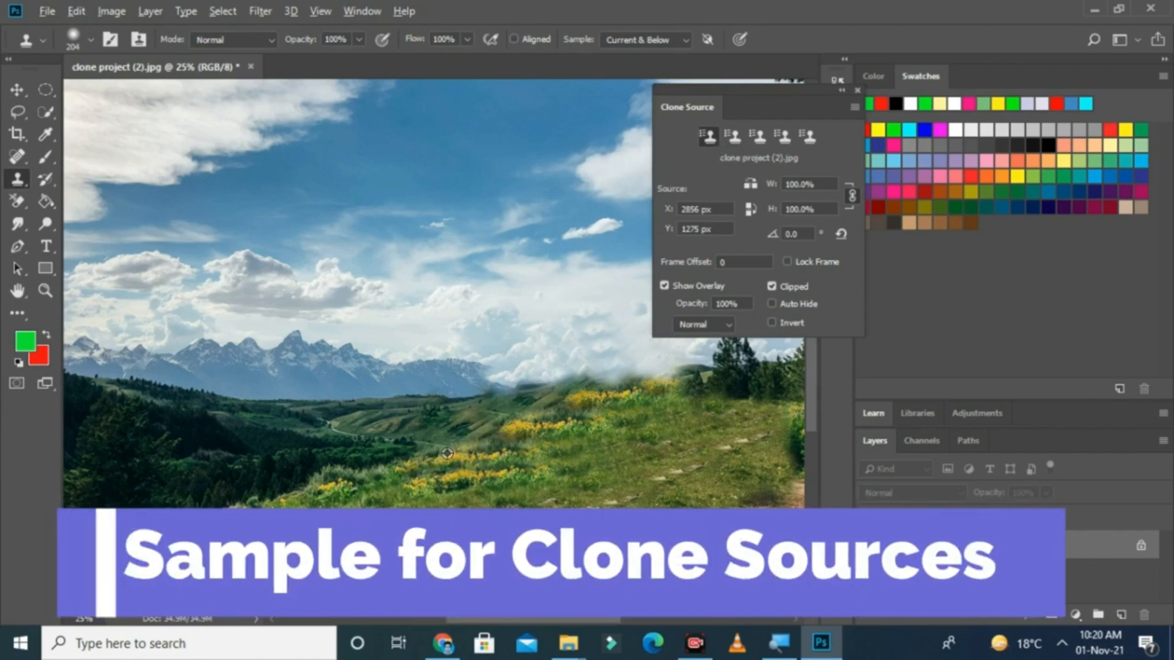
# Store the yellow flowers as the first clone source and the dark tree edge as the second, and select the third source slot.
pyautogui.keyDown('alt'); pyautogui.click(447, 456); pyautogui.keyUp('alt')
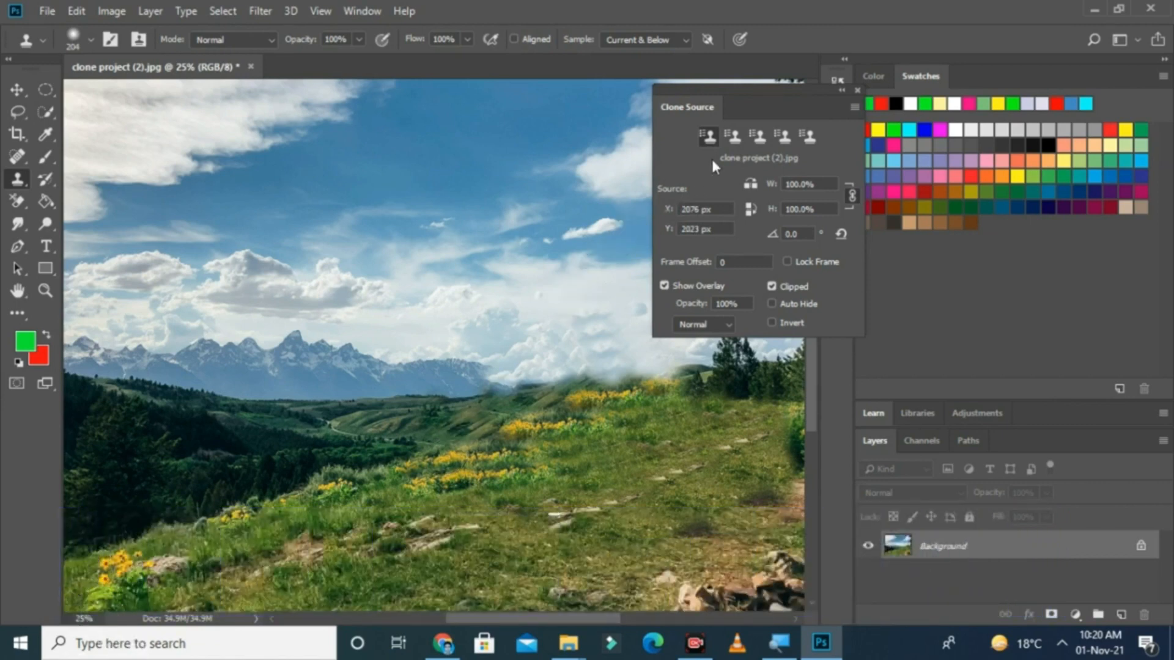
pyautogui.click(736, 138)
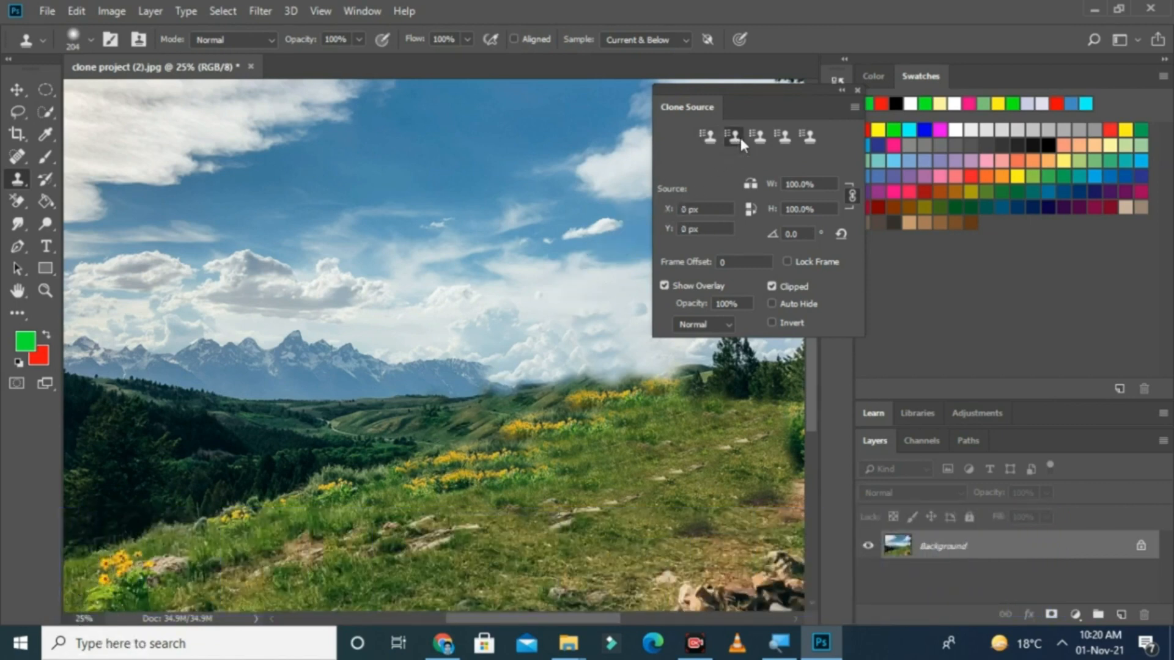
pyautogui.keyDown('alt'); pyautogui.click(267, 469); pyautogui.keyUp('alt')
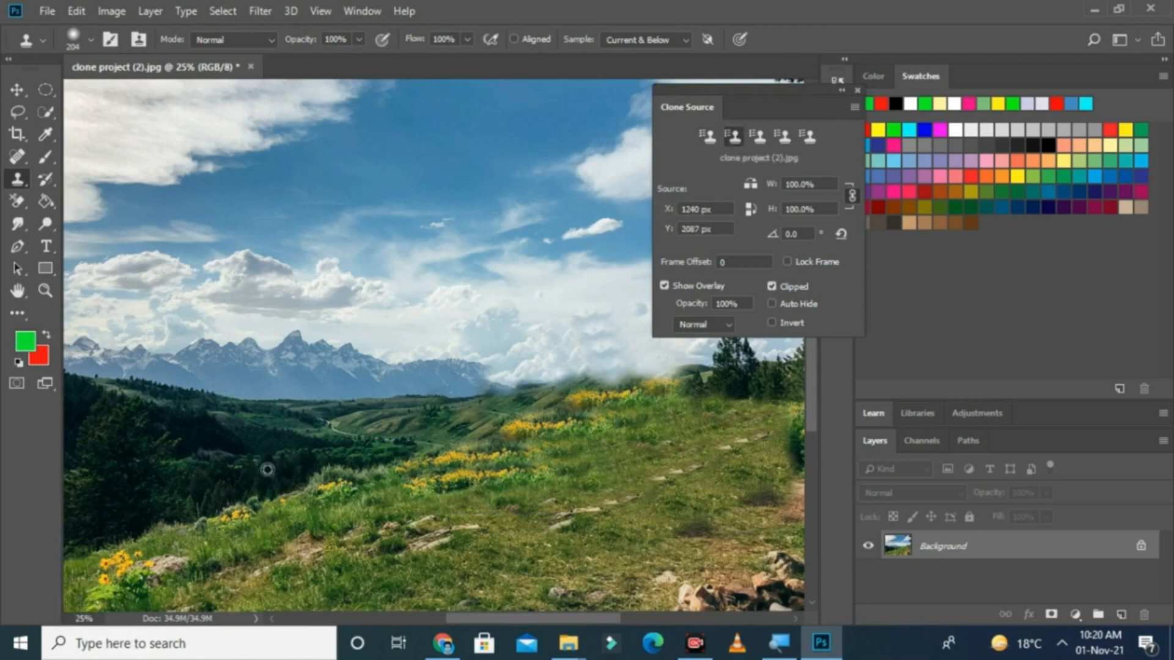
pyautogui.click(759, 138)
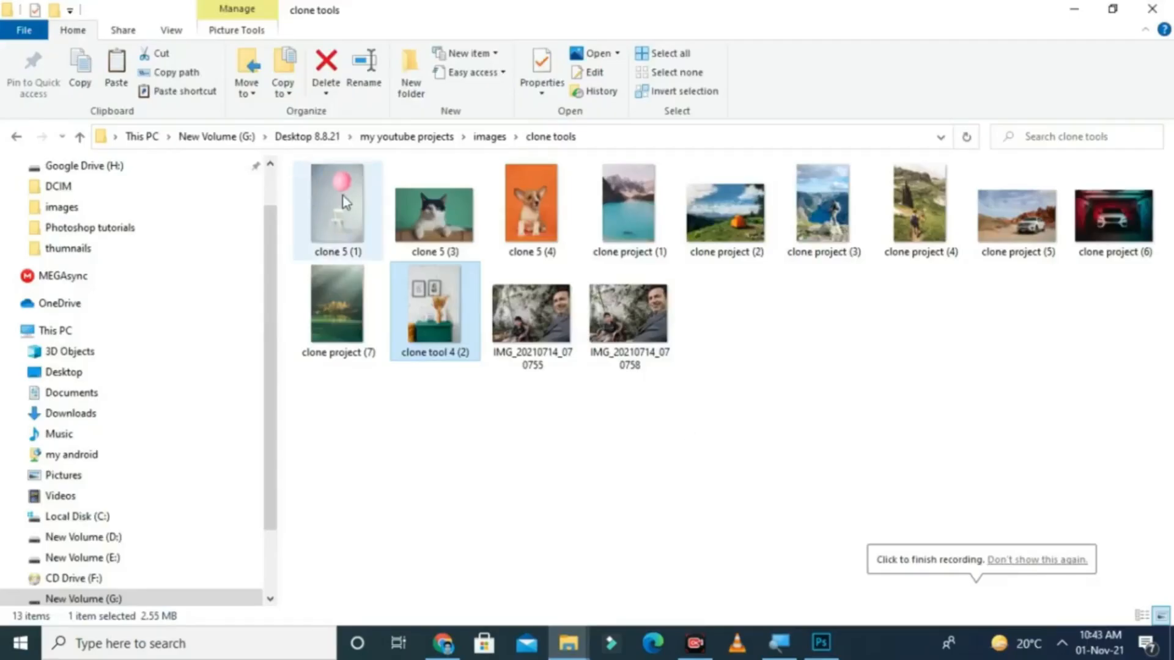
# Open the image "clone 5 (1)" from the clone tools folder in Photoshop, and hide the Clone Source panel.
pyautogui.click(344, 200)
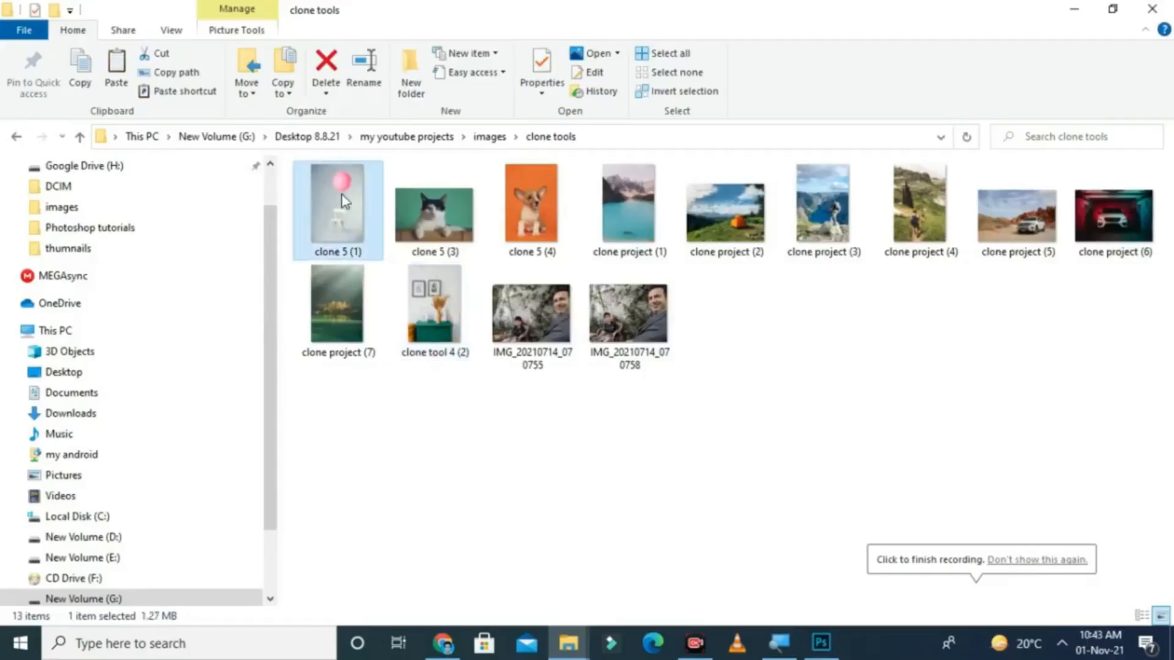
pyautogui.moveTo(344, 200)
pyautogui.mouseDown()
pyautogui.moveTo(645, 459)
pyautogui.moveTo(823, 639)
pyautogui.moveTo(802, 526)
pyautogui.moveTo(821, 641)
pyautogui.moveTo(460, 367)
pyautogui.mouseUp()
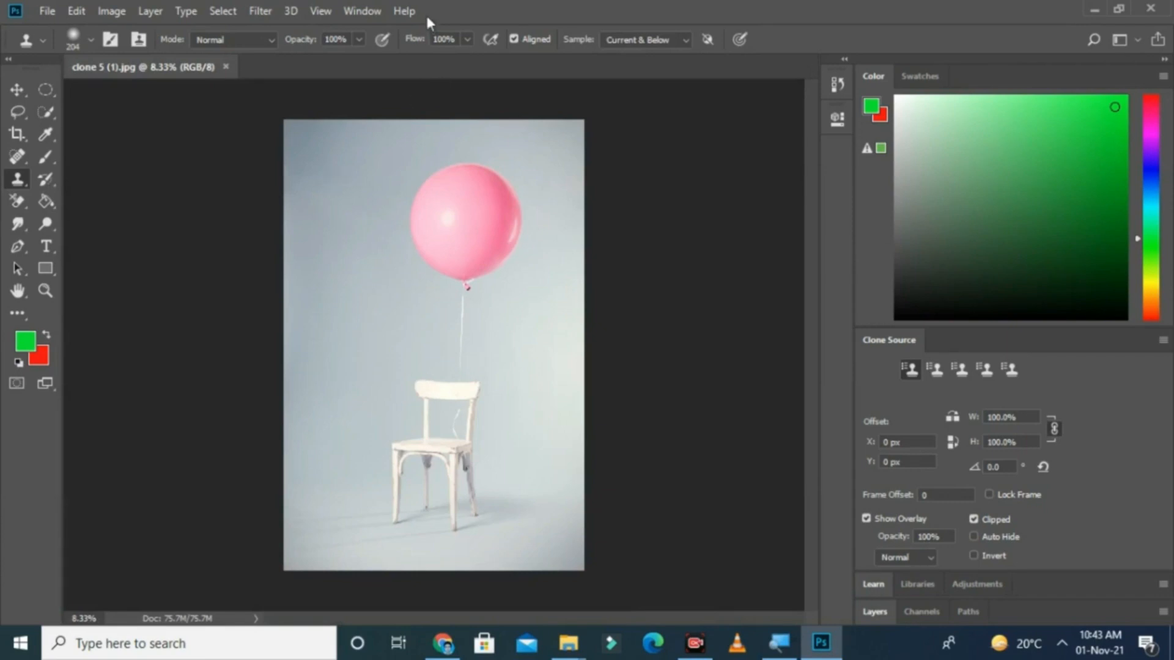
pyautogui.click(358, 15)
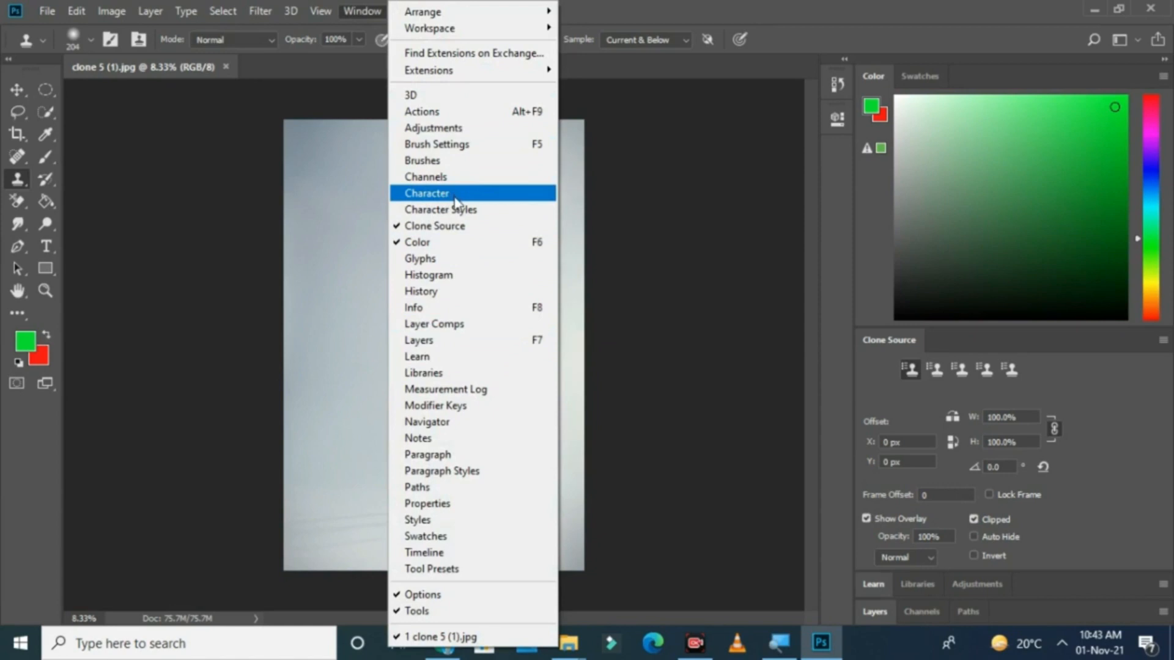
pyautogui.click(456, 228)
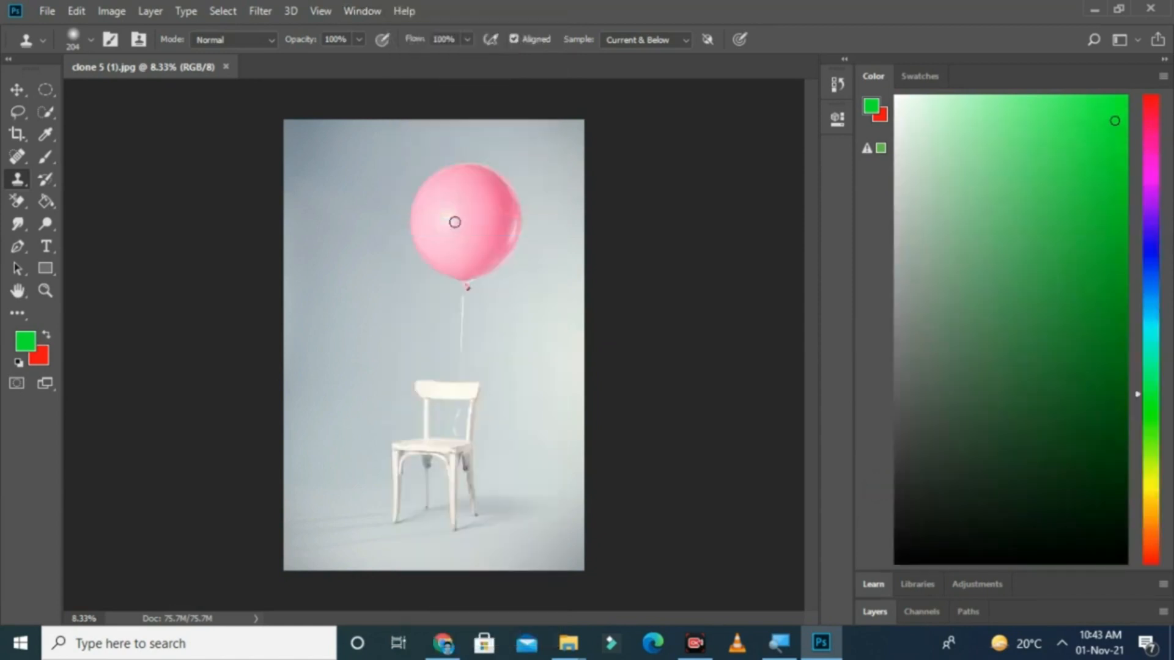
# Show the Clone Source panel and detach it so that it floats over the canvas beside the balloon.
pyautogui.click(368, 11)
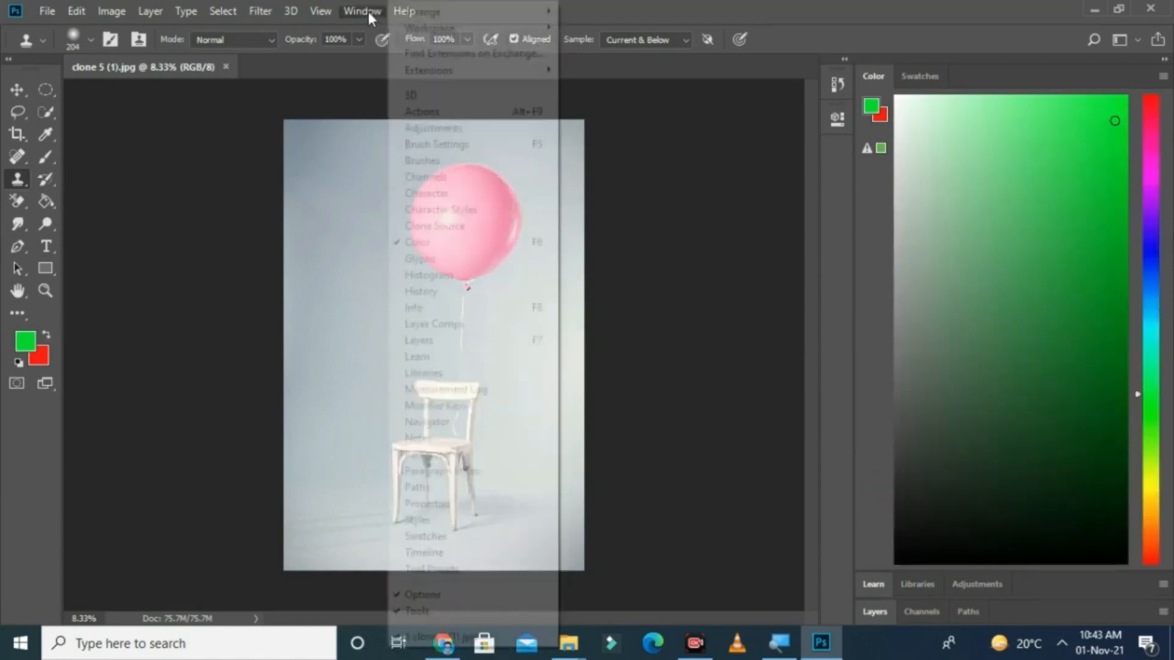
pyautogui.click(450, 233)
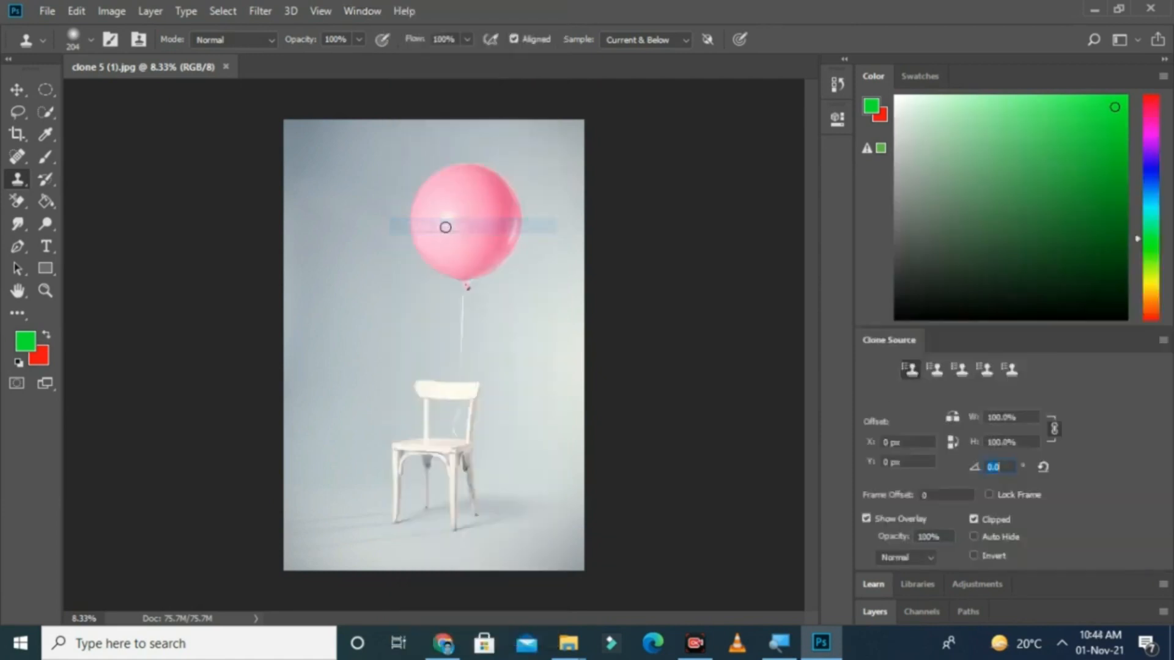
pyautogui.click(991, 471)
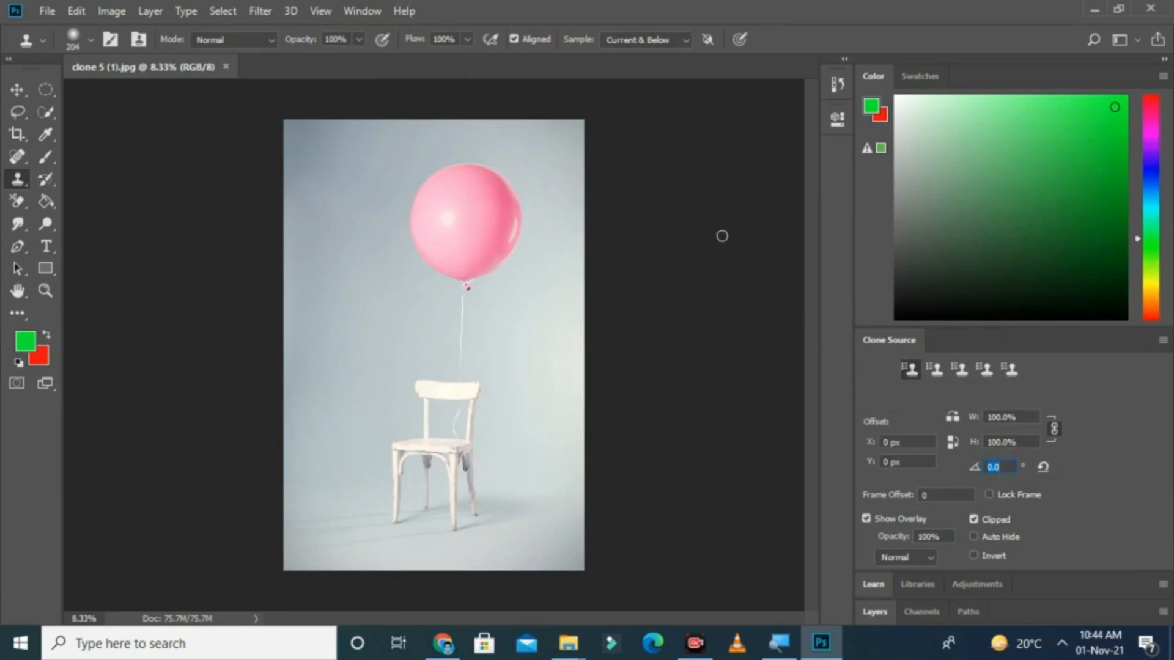
pyautogui.moveTo(1098, 336)
pyautogui.mouseDown()
pyautogui.moveTo(813, 315)
pyautogui.moveTo(827, 245)
pyautogui.moveTo(820, 24)
pyautogui.moveTo(836, 76)
pyautogui.moveTo(794, 130)
pyautogui.mouseUp()
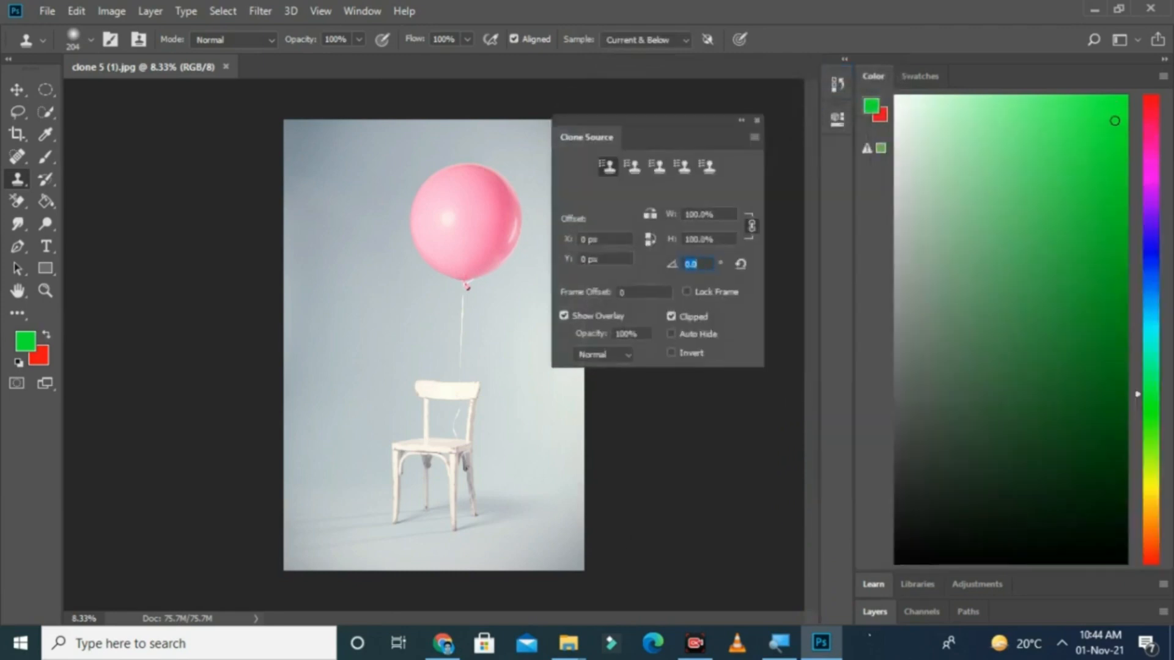
# Add a new empty layer above the Background and move the floating Clone Source panel clear of the image.
pyautogui.click(875, 612)
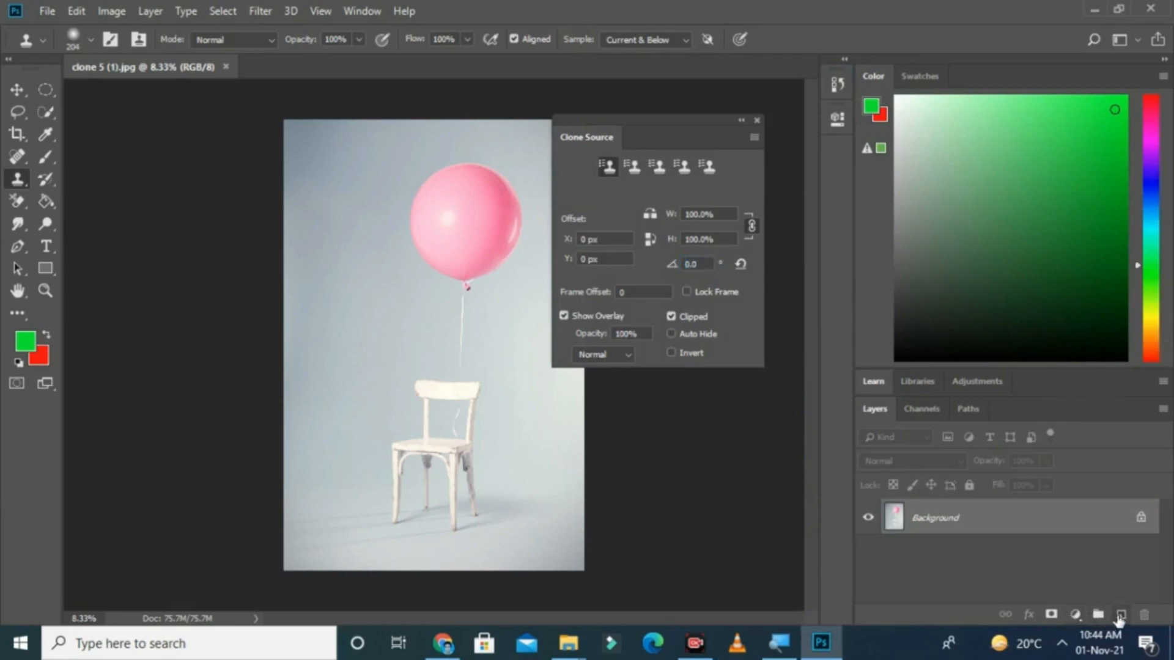
pyautogui.click(1120, 615)
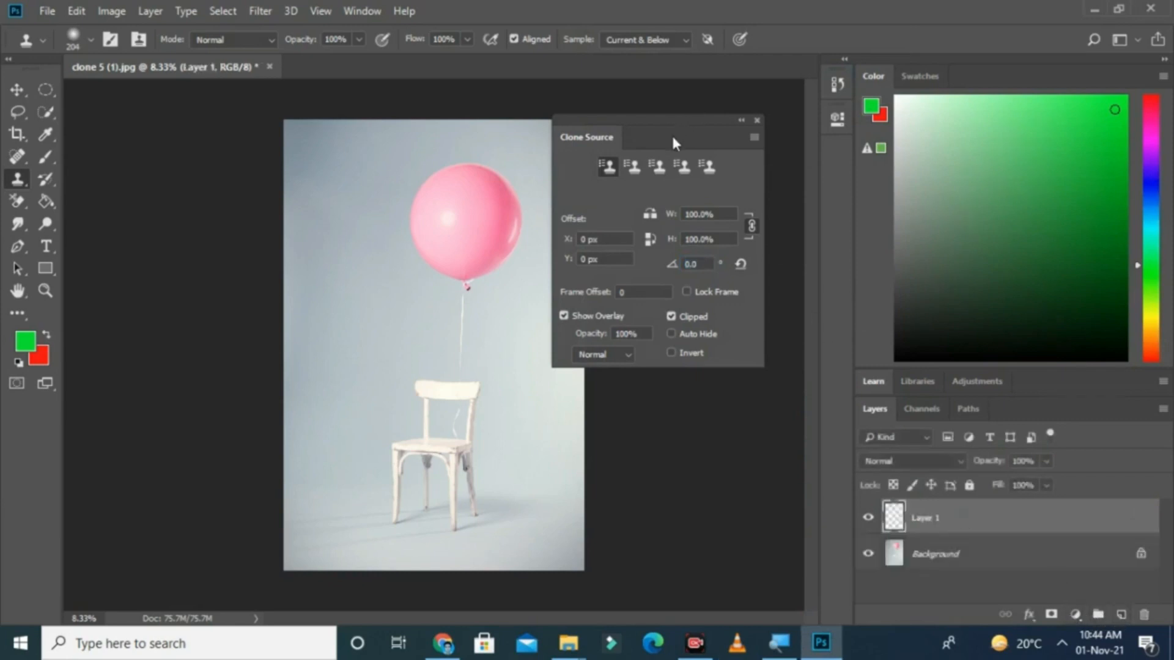
pyautogui.moveTo(672, 139); pyautogui.dragTo(773, 126)
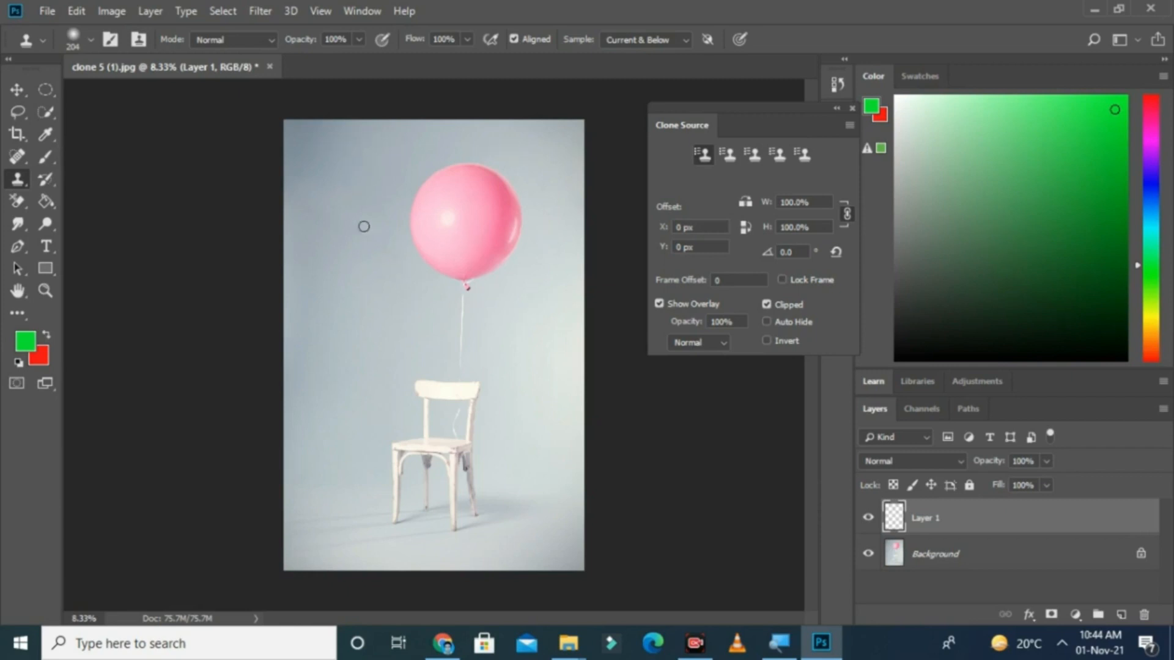
# Sample the image on the new layer, clone a short stroke along the balloon's right edge, and keep sampling from Current & Below.
pyautogui.keyDown('alt'); pyautogui.click(333, 162); pyautogui.keyUp('alt')
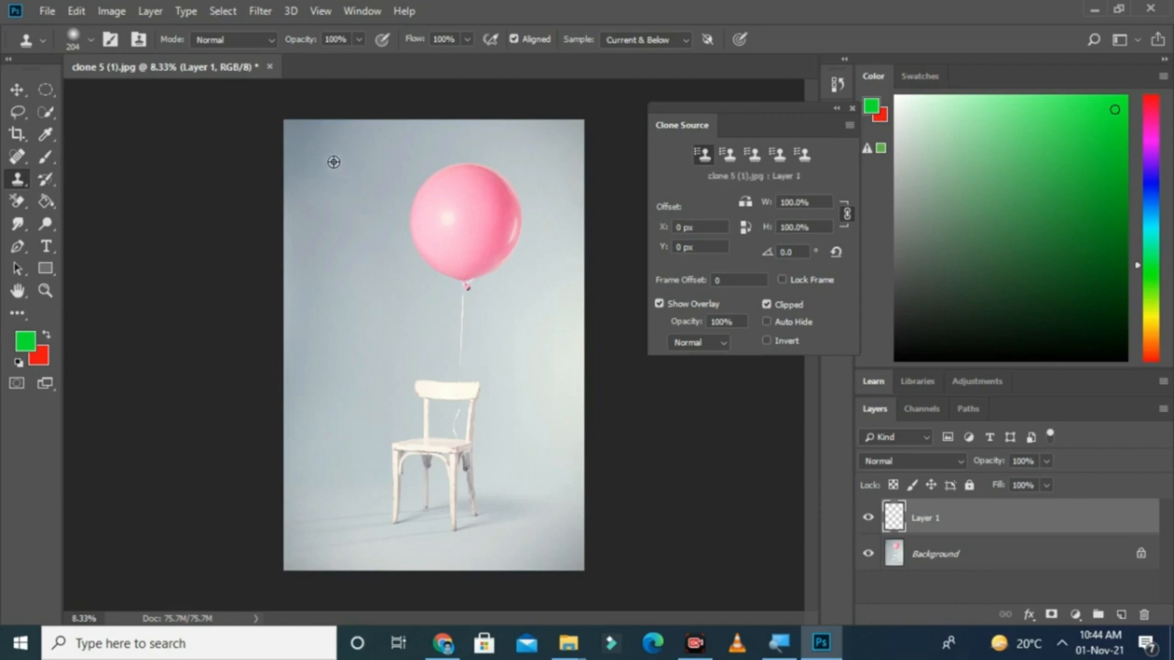
pyautogui.click(334, 162)
pyautogui.moveTo(518, 188); pyautogui.dragTo(519, 228)
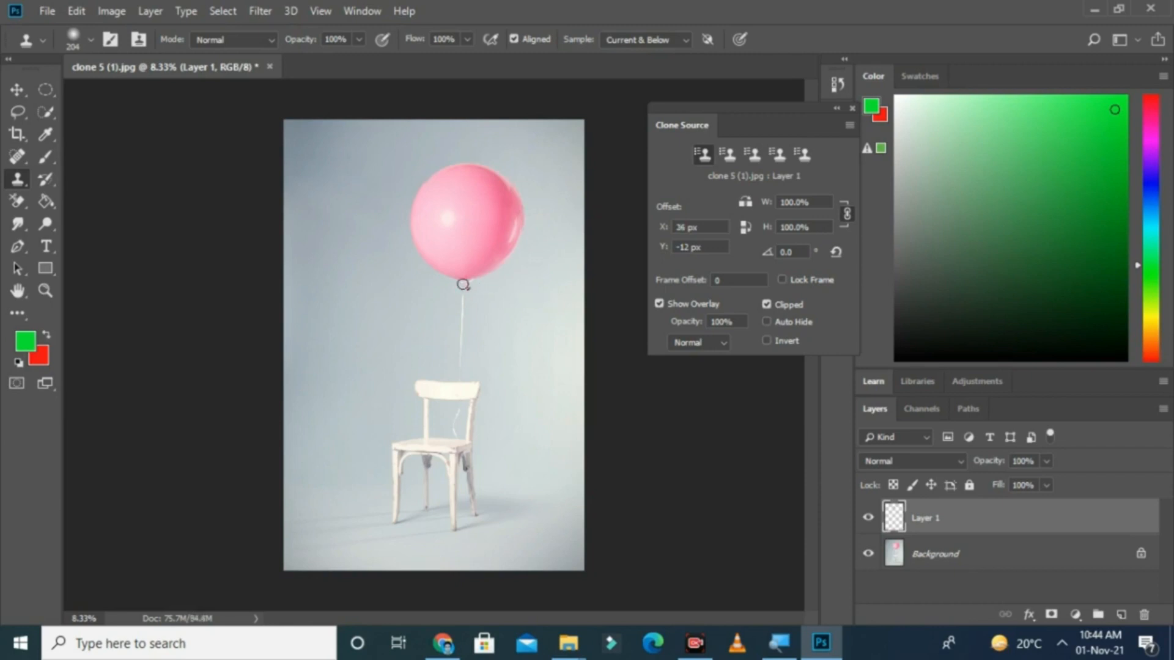
pyautogui.click(685, 41)
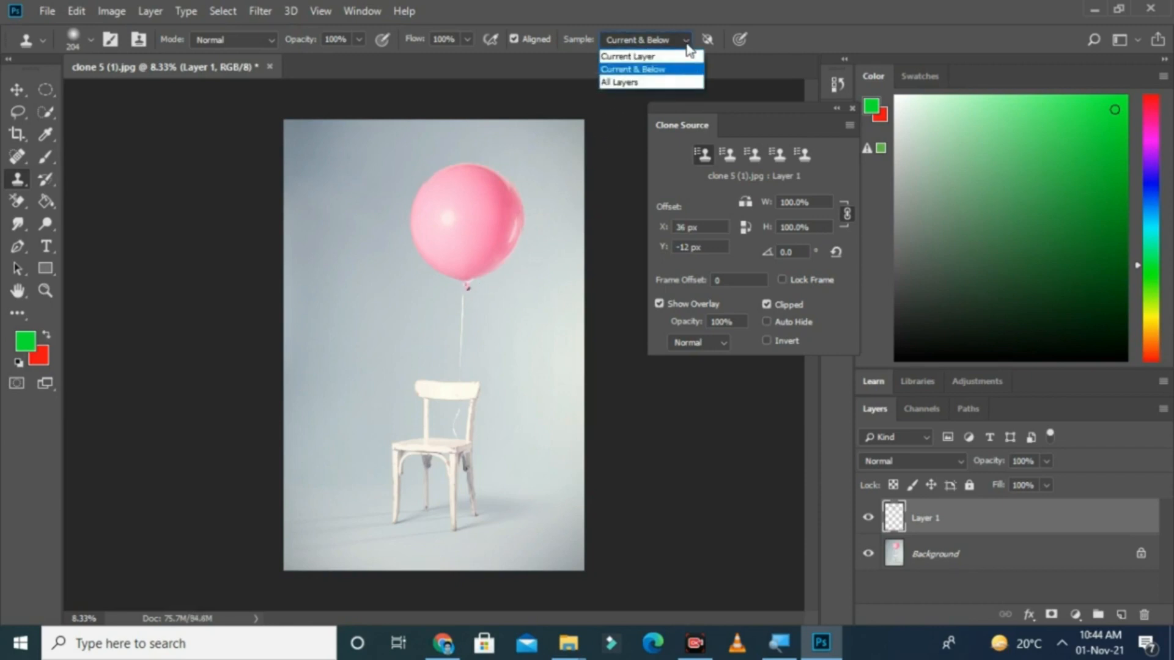
pyautogui.click(656, 72)
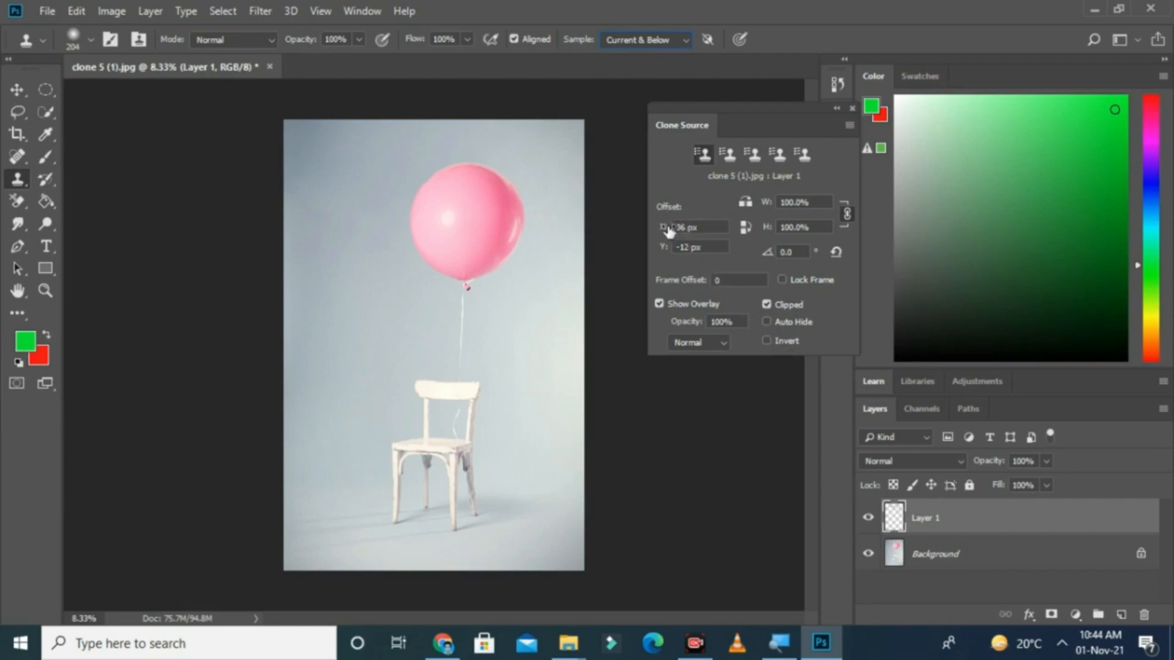
# Set the clone source offset to X 76 px and Y 44 px.
pyautogui.moveTo(669, 230); pyautogui.dragTo(731, 235)
pyautogui.write('76')
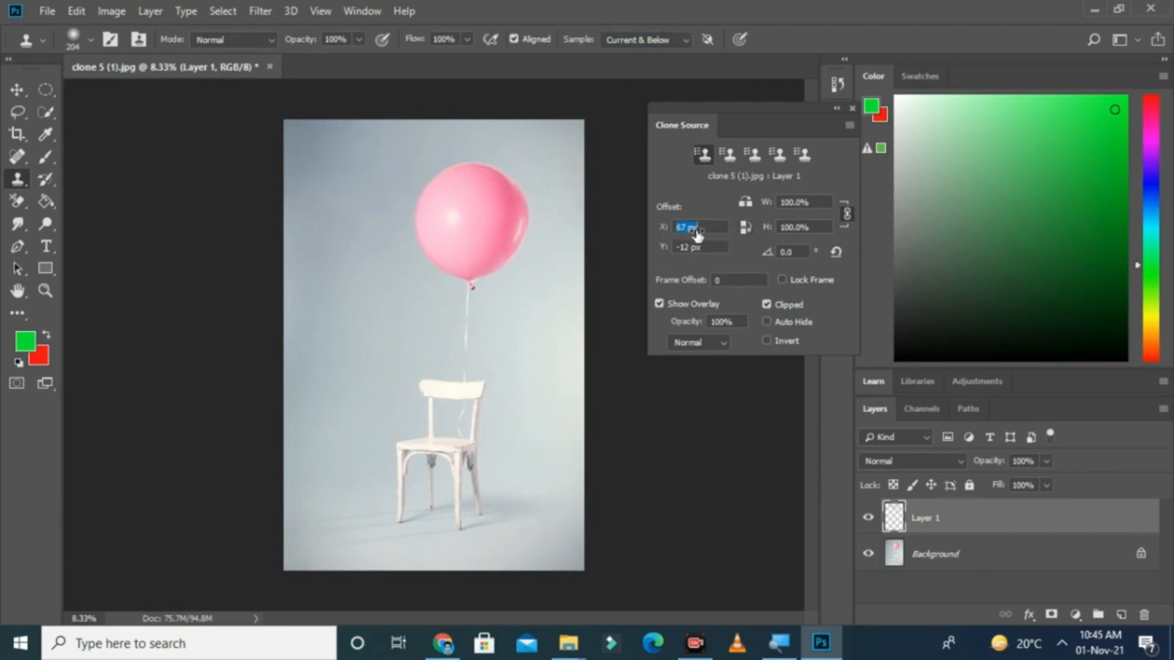
pyautogui.press('Return')
pyautogui.moveTo(669, 248); pyautogui.dragTo(718, 253)
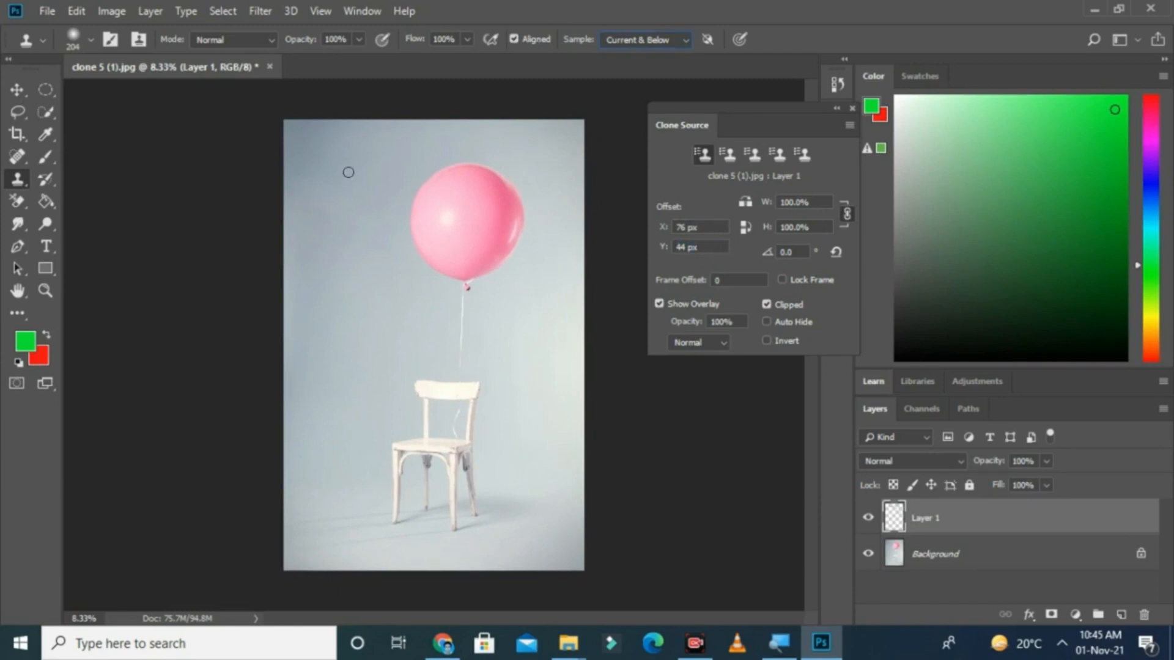
# Enlarge the Clone Stamp brush to 1332 and clone the plain grey-blue backdrop over the pink balloon and its string.
pyautogui.moveTo(349, 172)
pyautogui.mouseDown()
pyautogui.moveTo(404, 171)
pyautogui.moveTo(386, 170)
pyautogui.mouseUp()
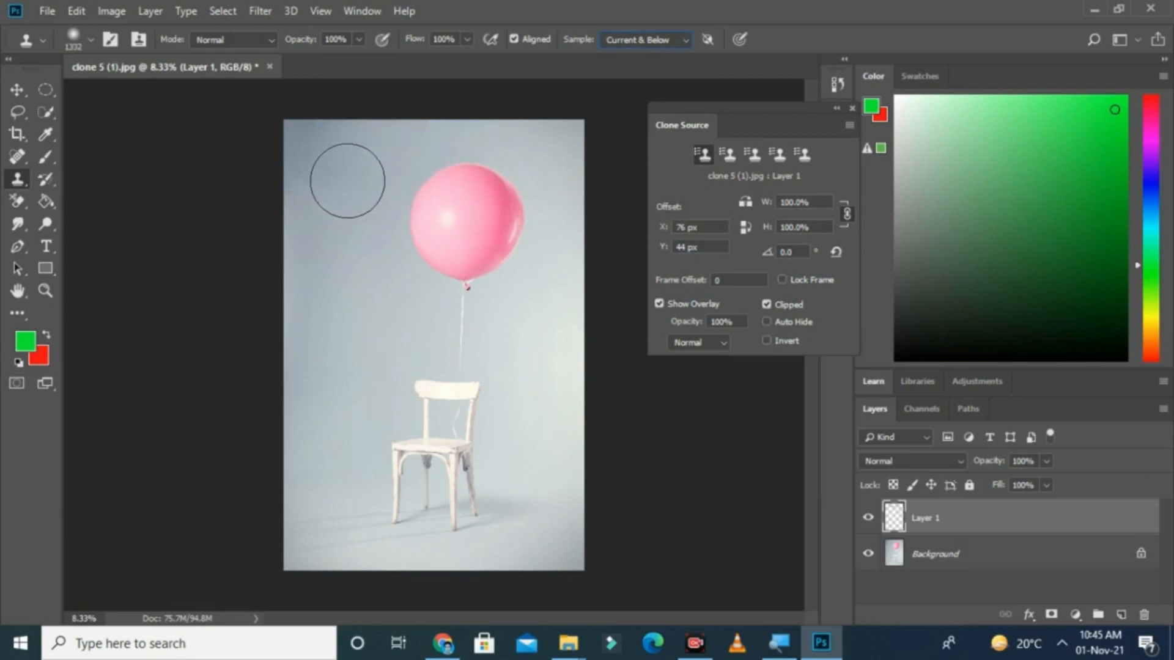
pyautogui.moveTo(393, 179)
pyautogui.mouseDown()
pyautogui.moveTo(448, 187)
pyautogui.moveTo(465, 203)
pyautogui.moveTo(458, 221)
pyautogui.moveTo(485, 190)
pyautogui.moveTo(505, 214)
pyautogui.moveTo(480, 244)
pyautogui.moveTo(485, 194)
pyautogui.moveTo(441, 241)
pyautogui.moveTo(481, 288)
pyautogui.mouseUp()
pyautogui.moveTo(447, 191)
pyautogui.mouseDown()
pyautogui.moveTo(490, 232)
pyautogui.moveTo(498, 262)
pyautogui.moveTo(493, 183)
pyautogui.moveTo(513, 250)
pyautogui.moveTo(525, 184)
pyautogui.moveTo(526, 259)
pyautogui.moveTo(519, 224)
pyautogui.moveTo(500, 263)
pyautogui.moveTo(514, 257)
pyautogui.moveTo(523, 290)
pyautogui.moveTo(544, 297)
pyautogui.moveTo(548, 204)
pyautogui.mouseUp()
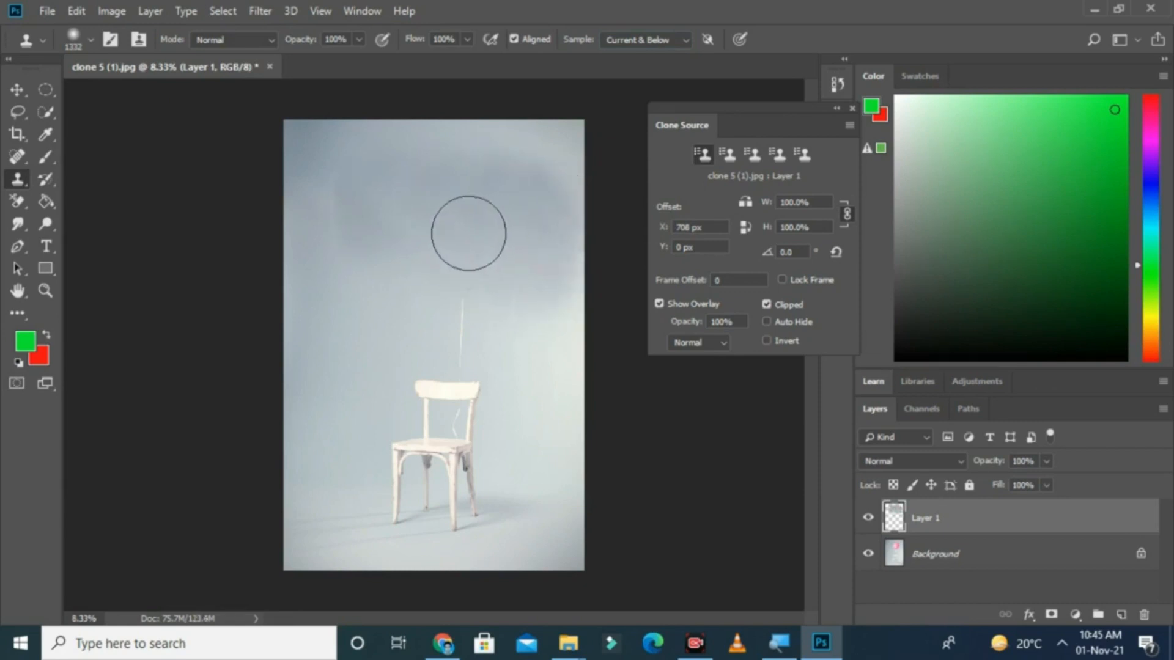
pyautogui.moveTo(468, 233)
pyautogui.mouseDown()
pyautogui.moveTo(459, 366)
pyautogui.moveTo(463, 245)
pyautogui.mouseUp()
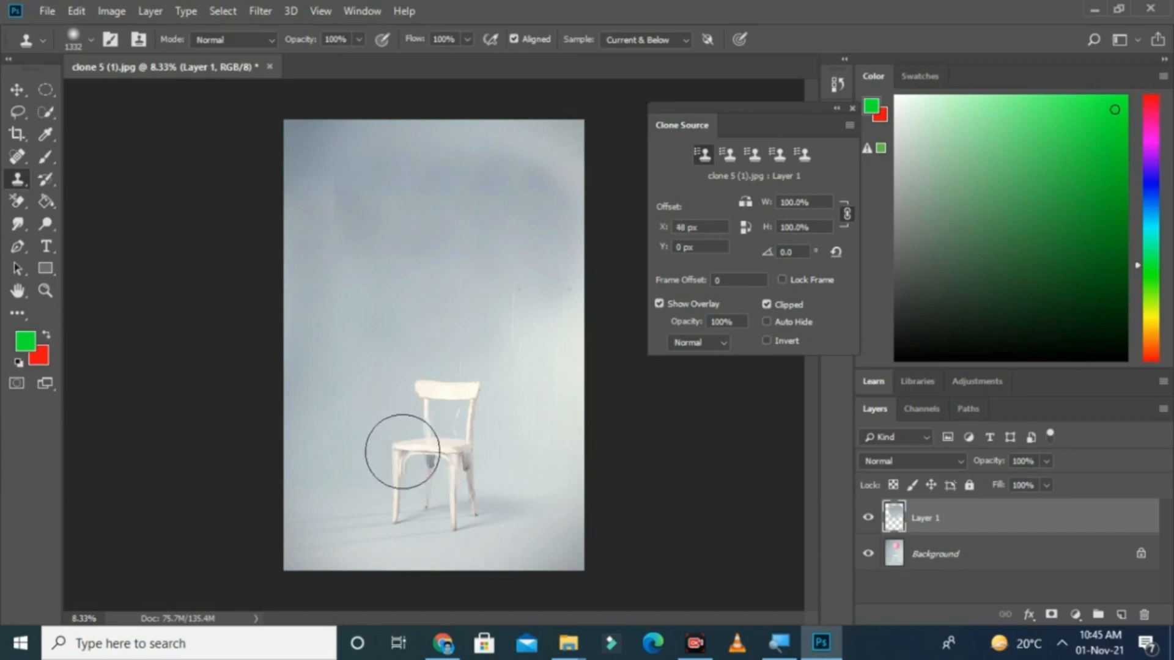
# Clone the white chair onto the backdrop to the left of the original and again to its upper right.
pyautogui.moveTo(332, 406)
pyautogui.mouseDown()
pyautogui.moveTo(337, 485)
pyautogui.moveTo(343, 388)
pyautogui.moveTo(366, 320)
pyautogui.mouseUp()
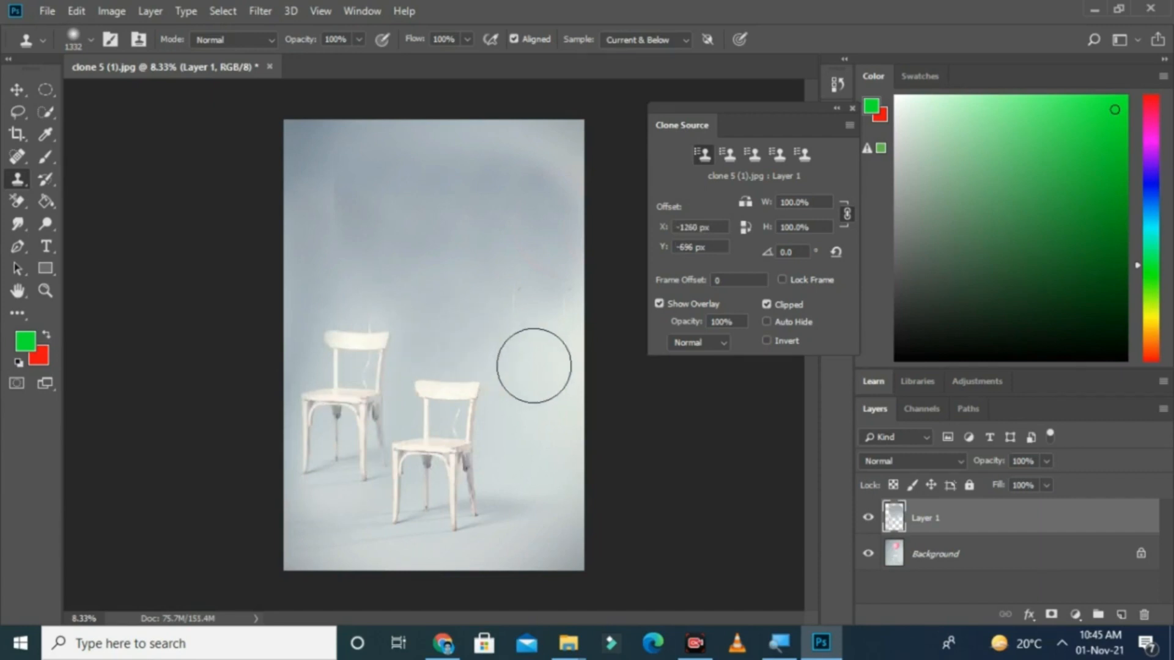
pyautogui.moveTo(538, 367)
pyautogui.mouseDown()
pyautogui.moveTo(538, 277)
pyautogui.moveTo(527, 360)
pyautogui.moveTo(530, 289)
pyautogui.mouseUp()
pyautogui.moveTo(475, 420)
pyautogui.mouseDown()
pyautogui.moveTo(440, 412)
pyautogui.moveTo(432, 434)
pyautogui.mouseUp()
pyautogui.hotkey('ctrl', 'z')
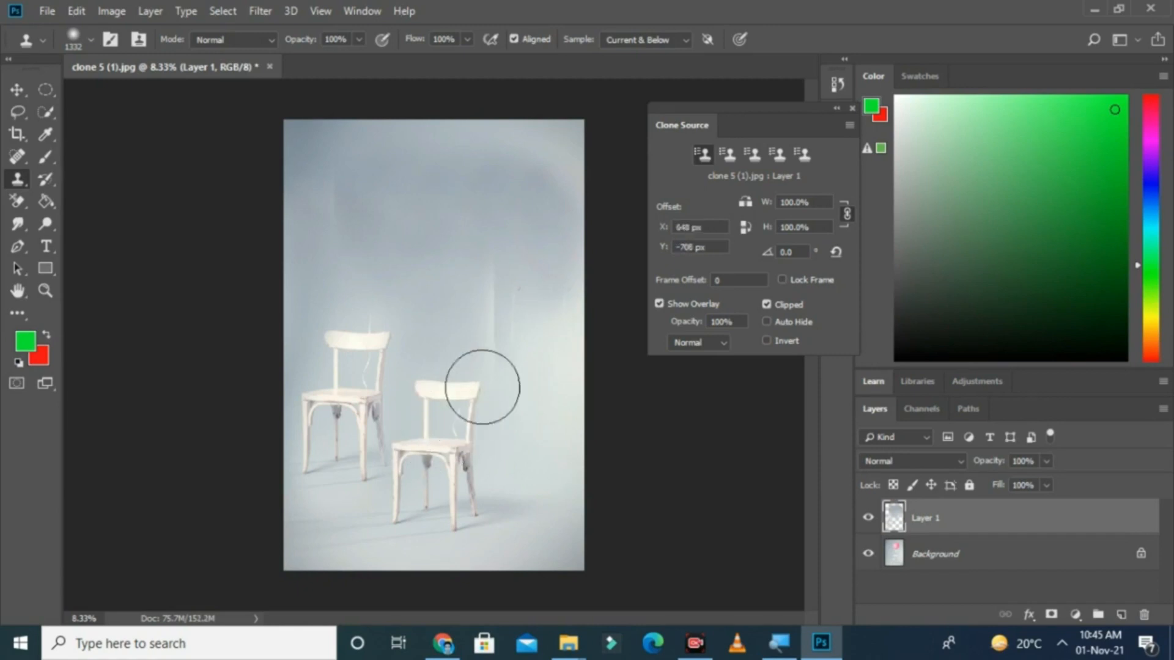
pyautogui.moveTo(529, 314)
pyautogui.mouseDown()
pyautogui.moveTo(539, 400)
pyautogui.moveTo(524, 324)
pyautogui.moveTo(540, 209)
pyautogui.moveTo(508, 263)
pyautogui.mouseUp()
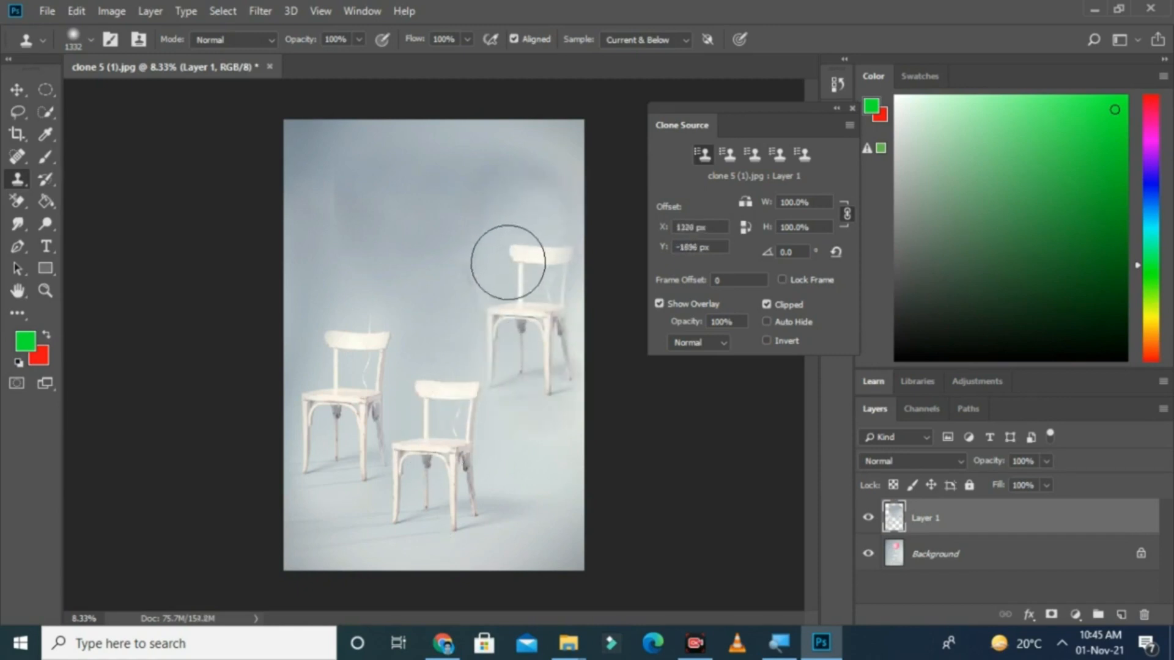